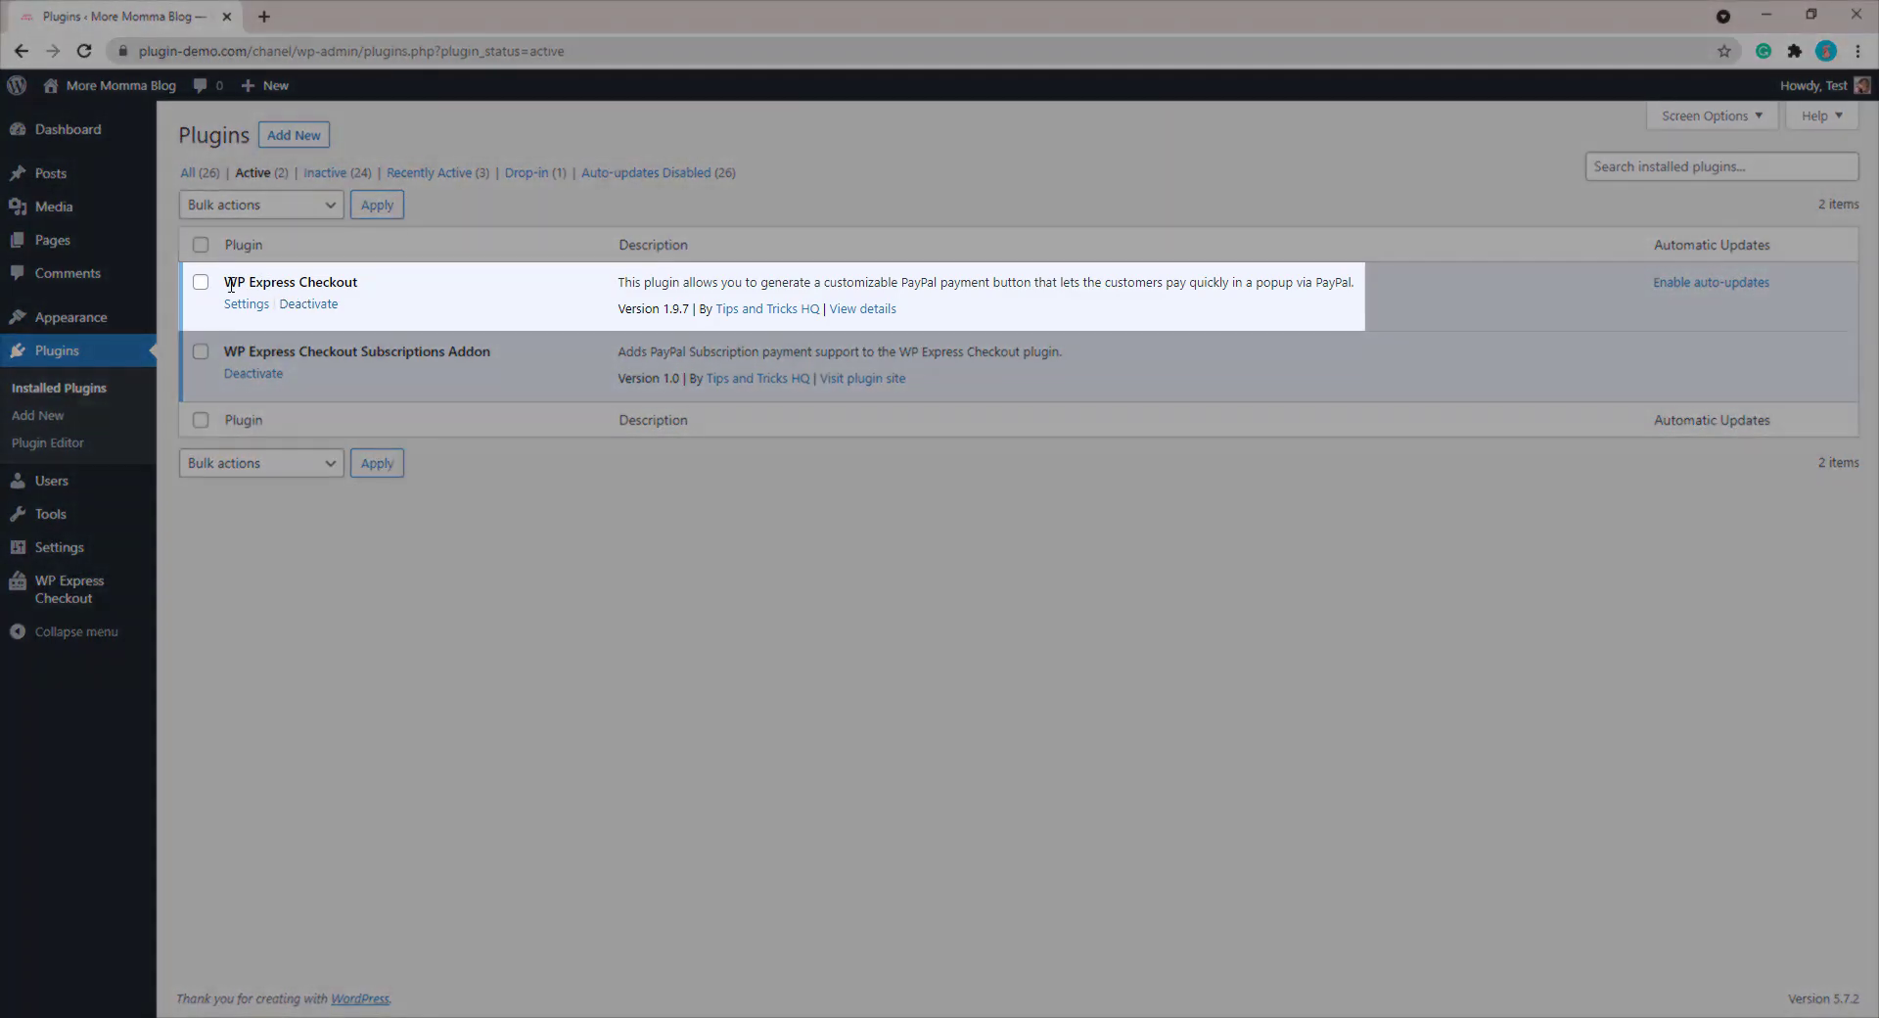
Review the active WP Express Checkout plugin and its Subscriptions Addon, and open the plugin's list of subscriptions.
left_click_drag(231, 285, 369, 293)
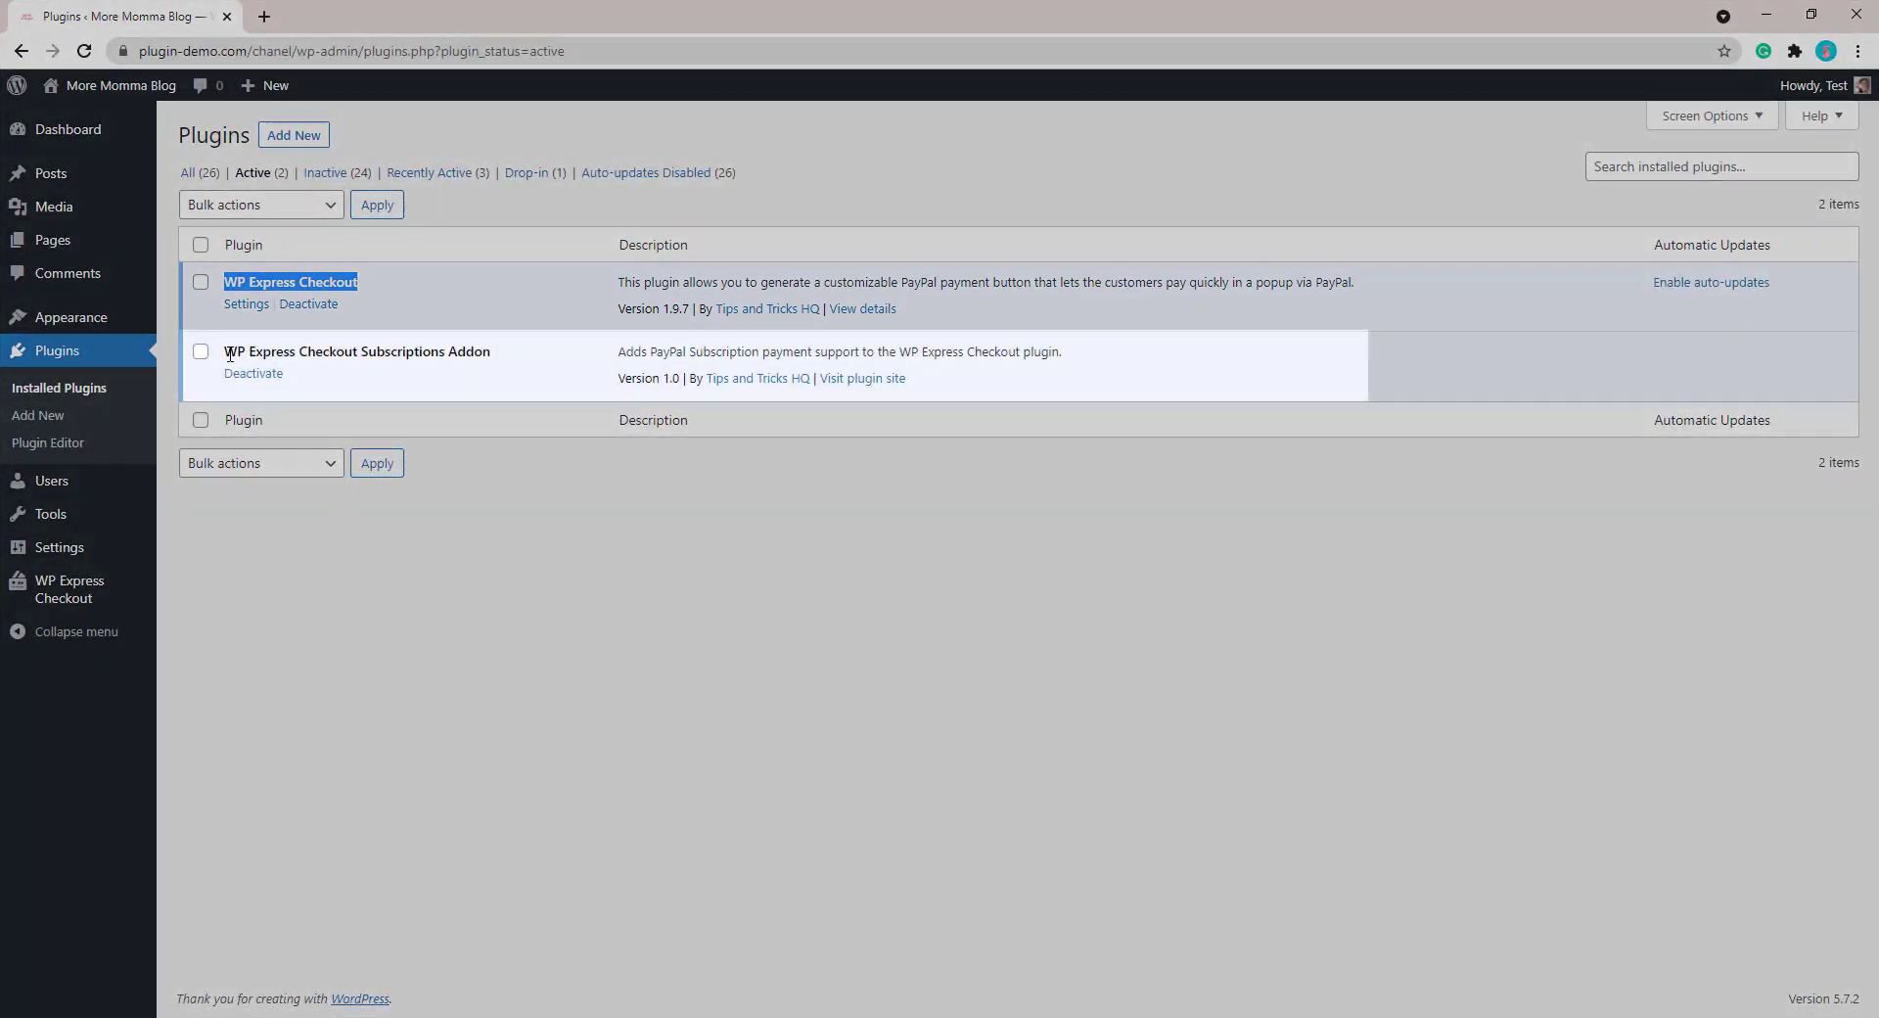
left_click_drag(227, 352, 498, 360)
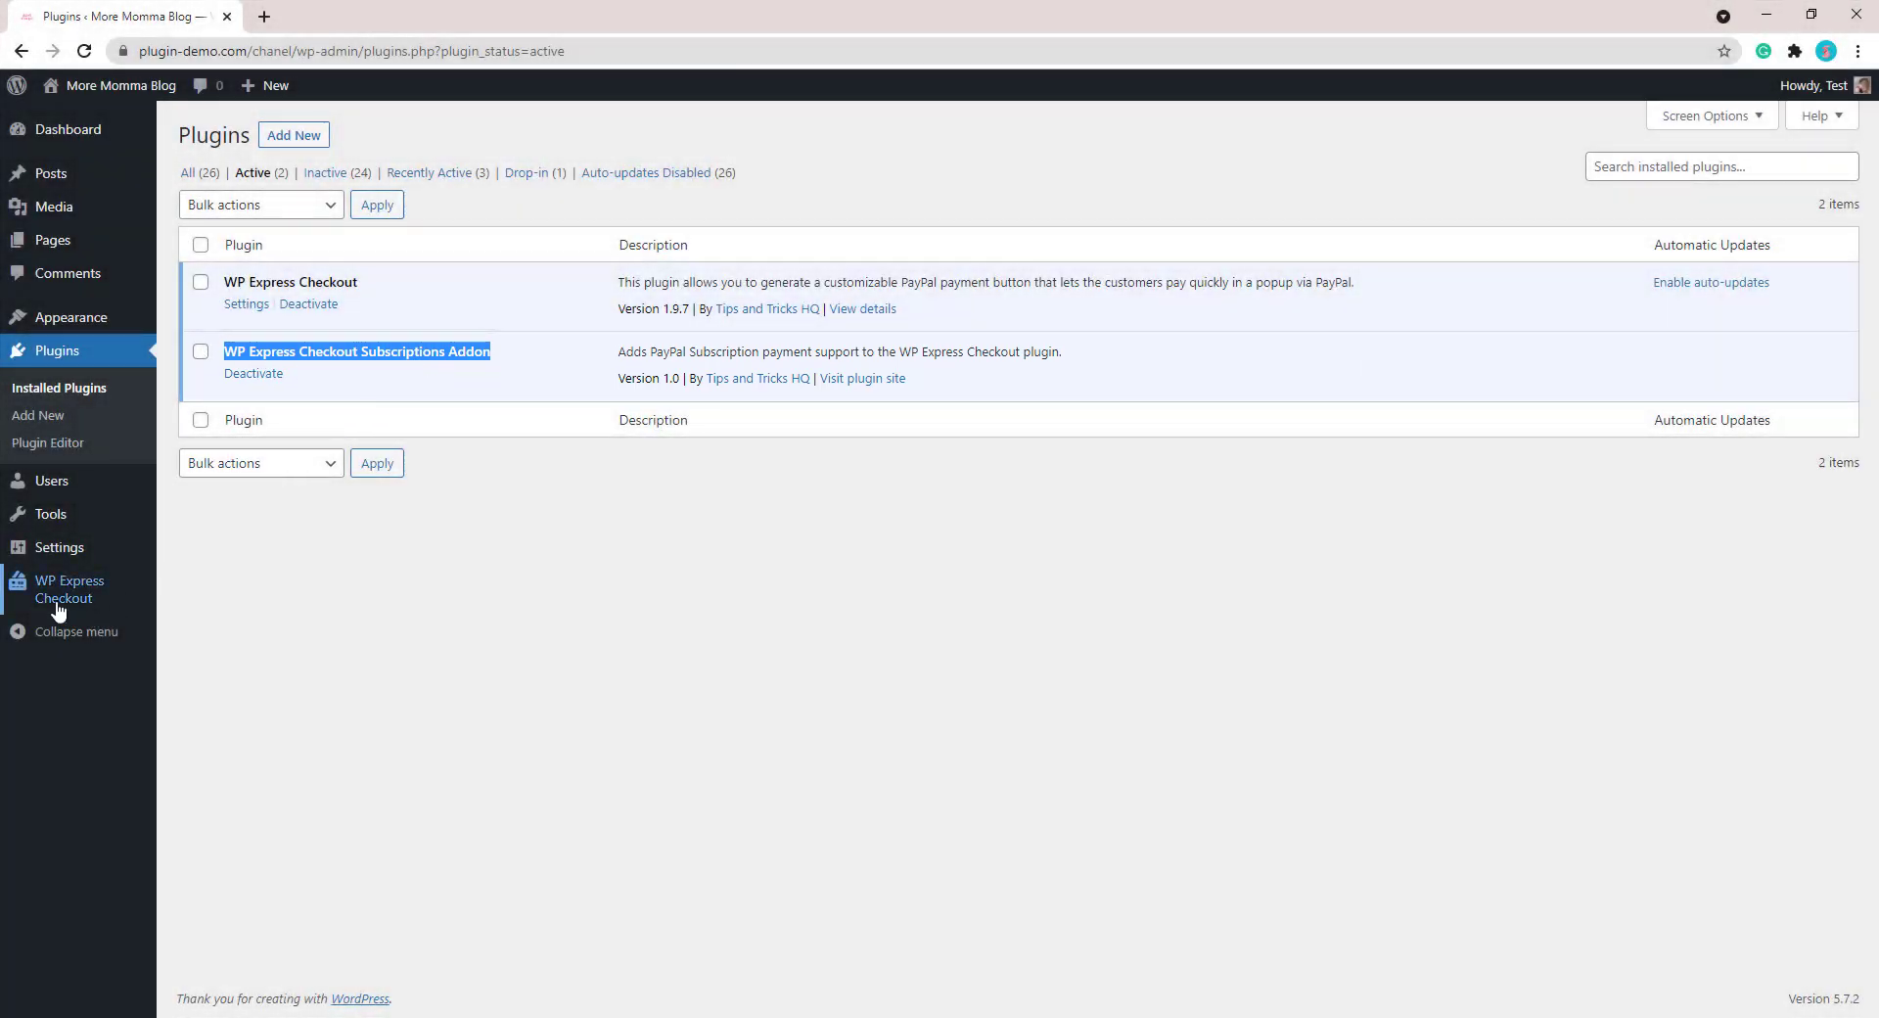
mouse_move(47, 607)
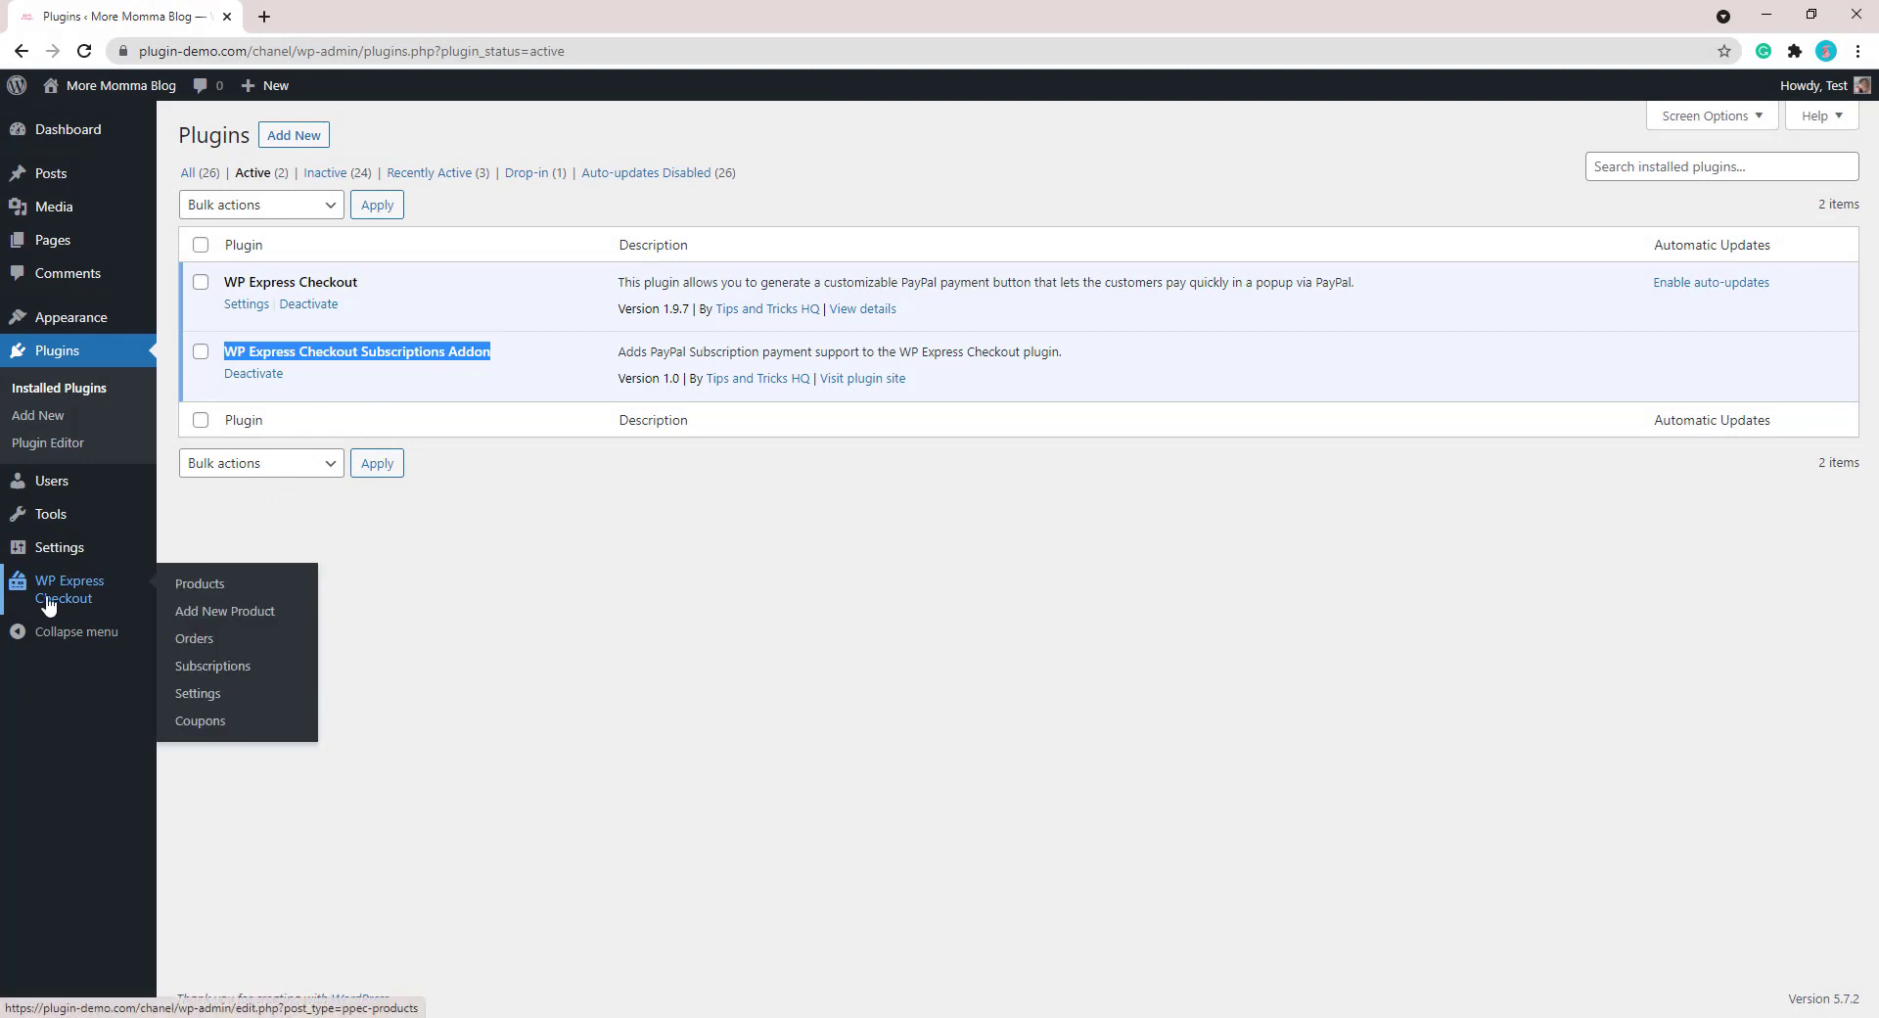
left_click(208, 668)
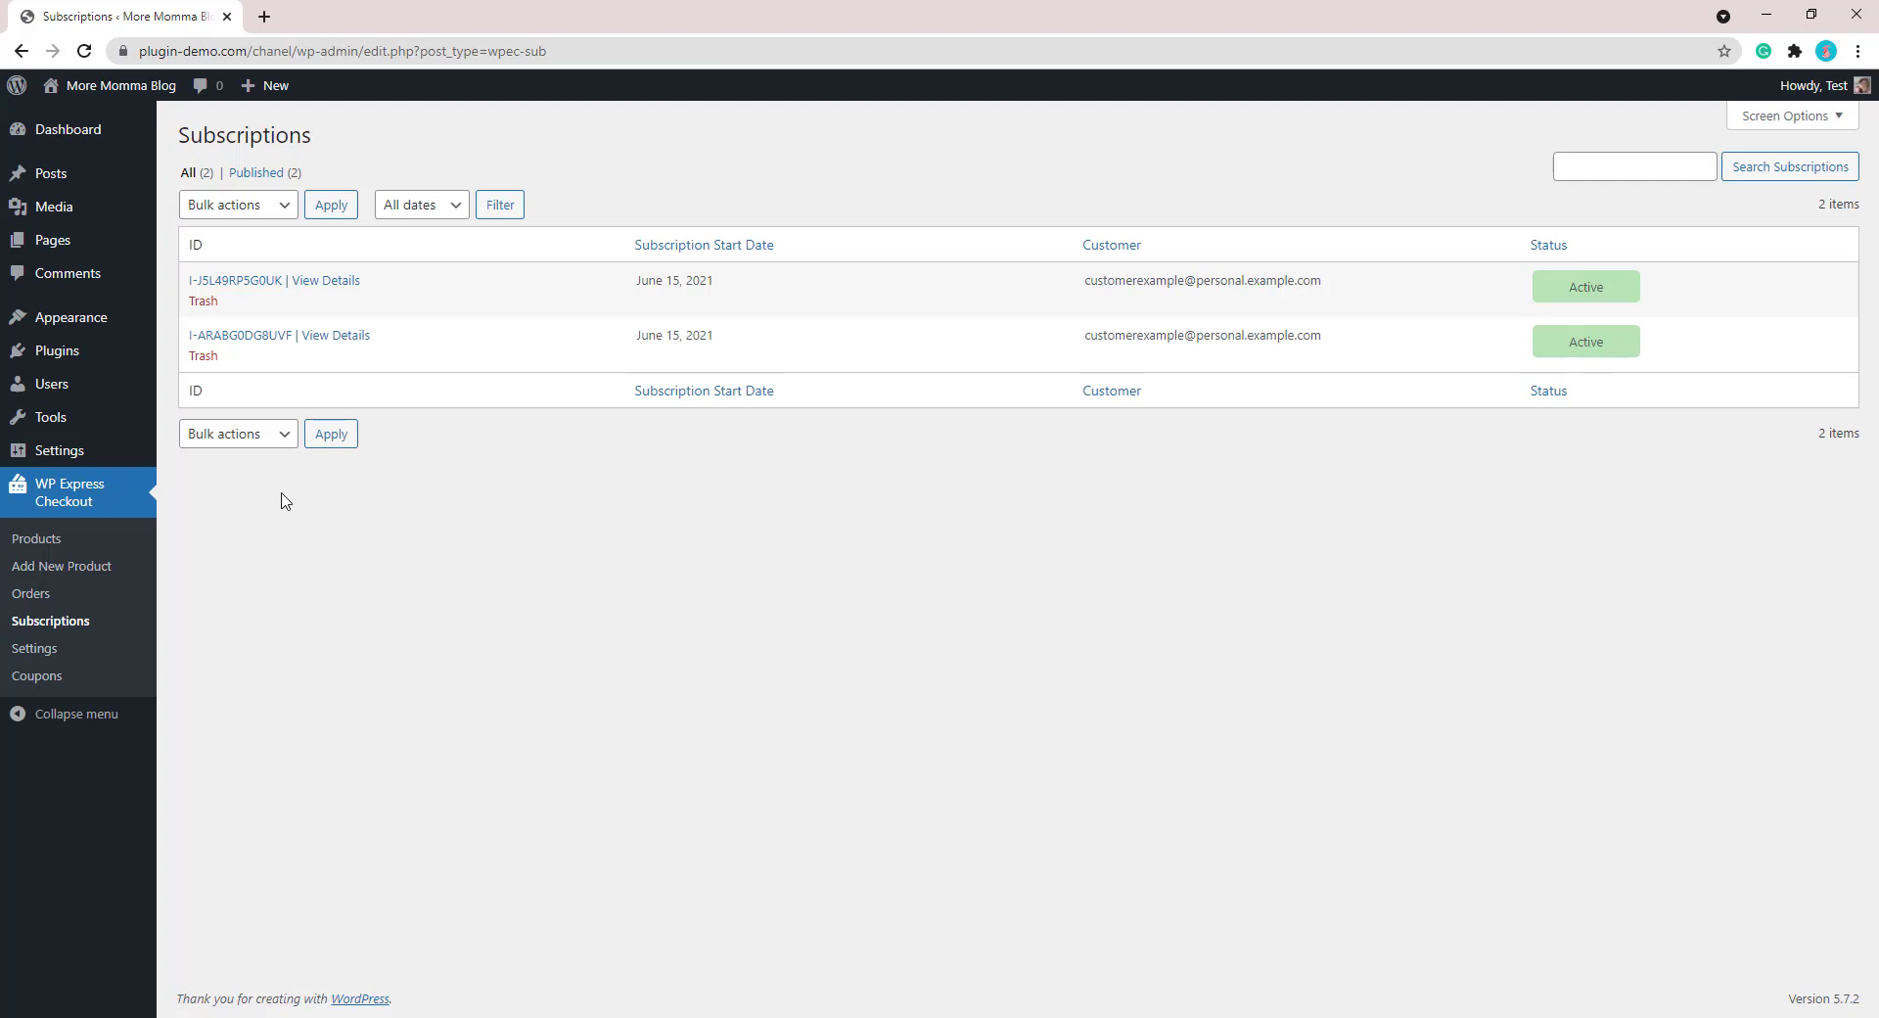
Create the missing test PayPal webhook in the WP Express Checkout subscription settings and save the changes.
left_click(55, 657)
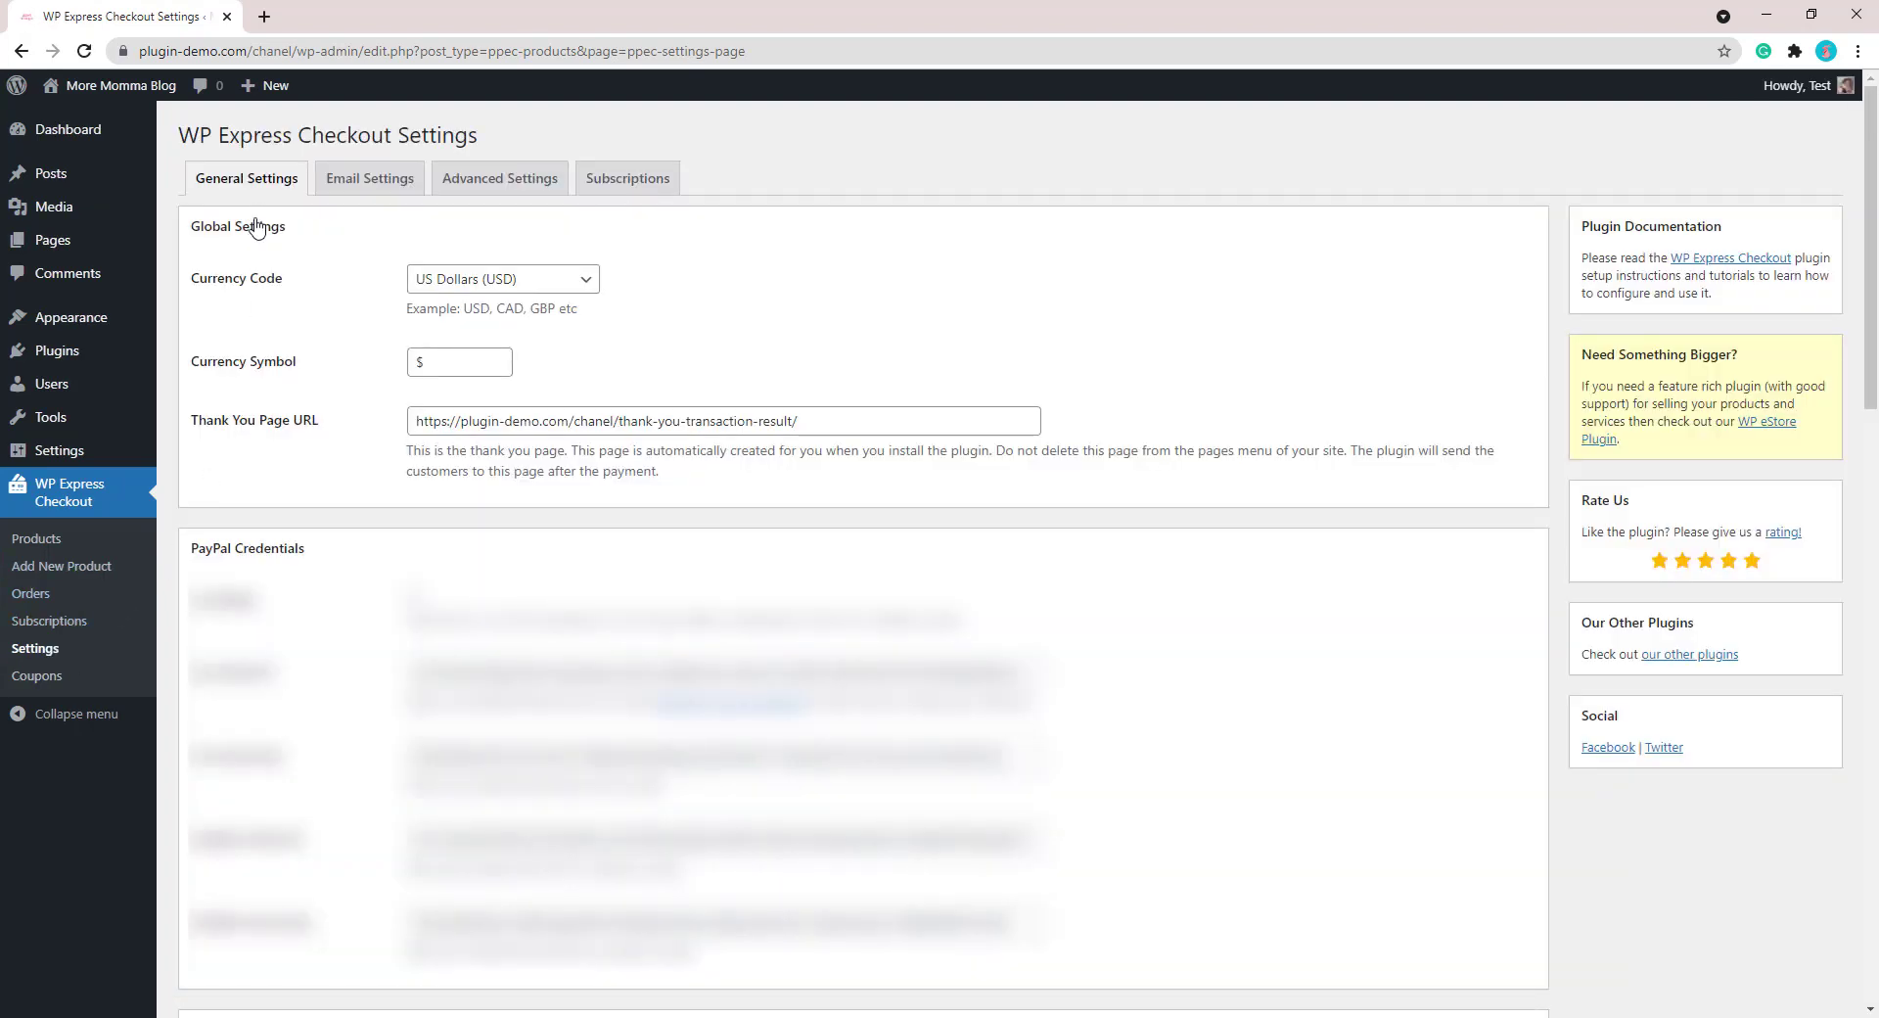
left_click(638, 193)
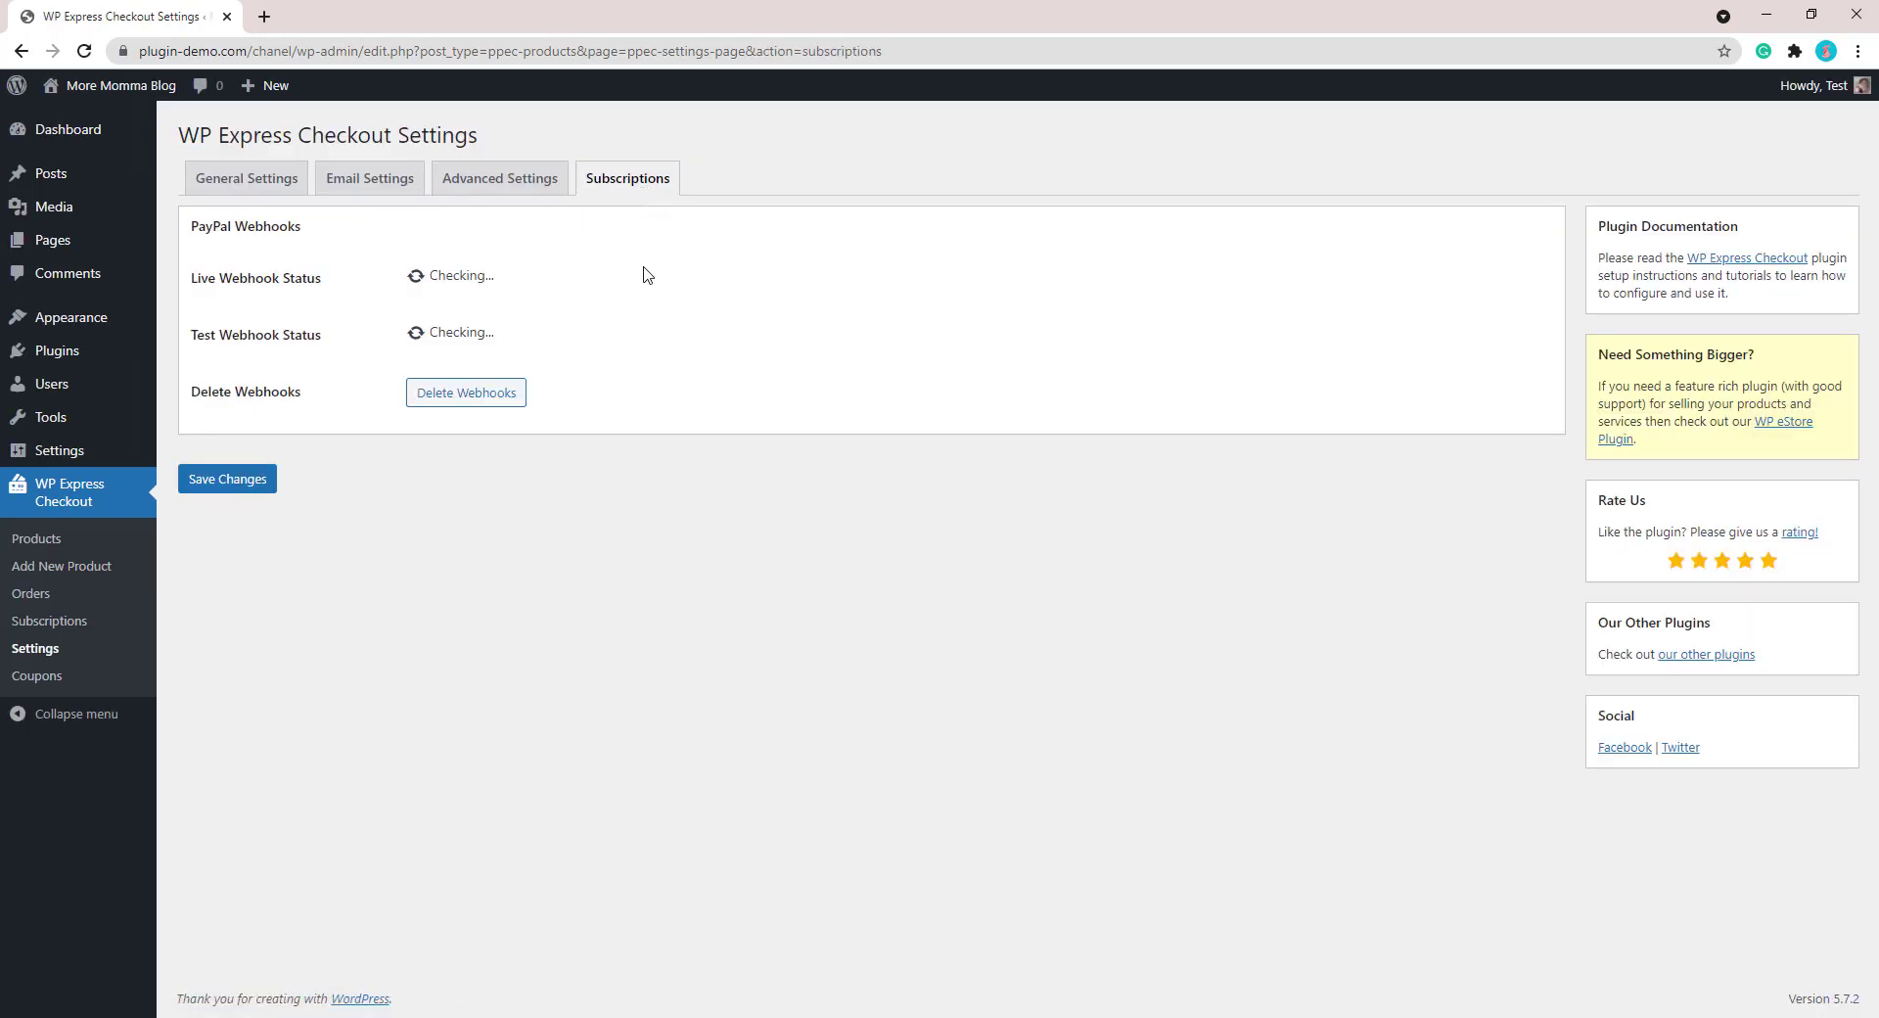
left_click(437, 309)
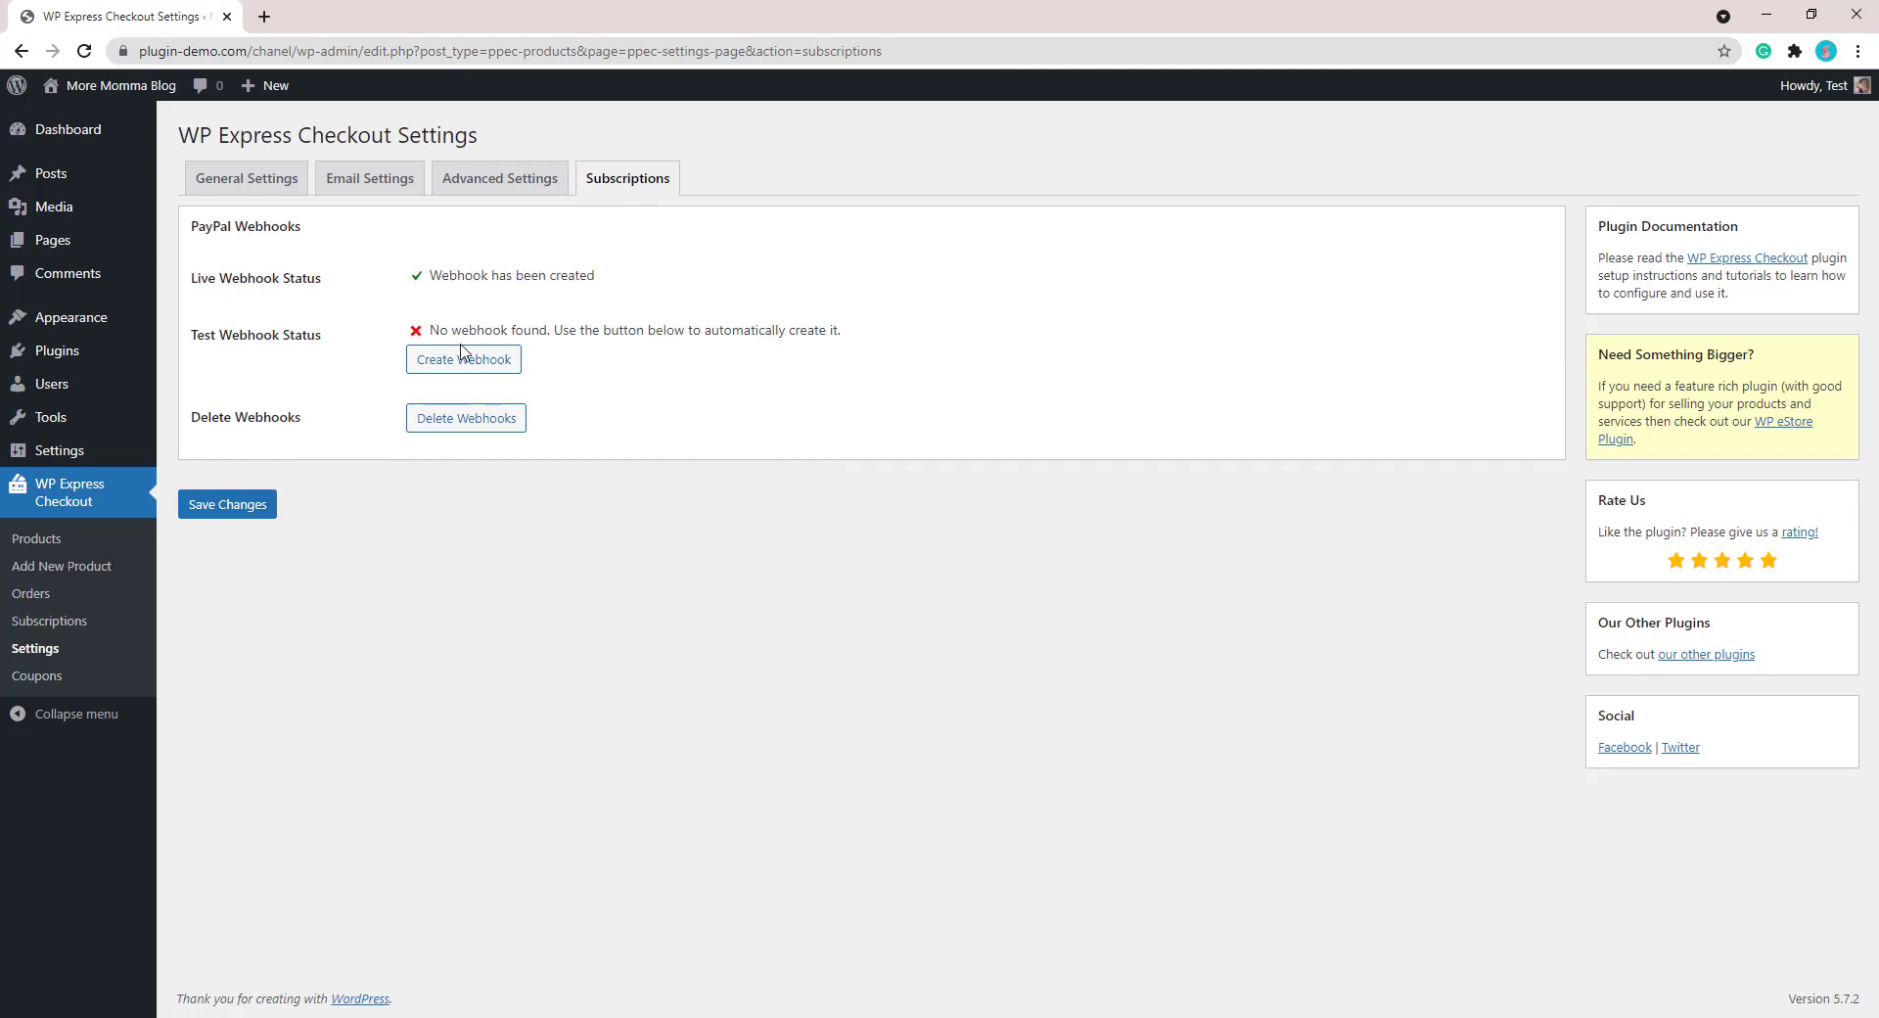
left_click(460, 359)
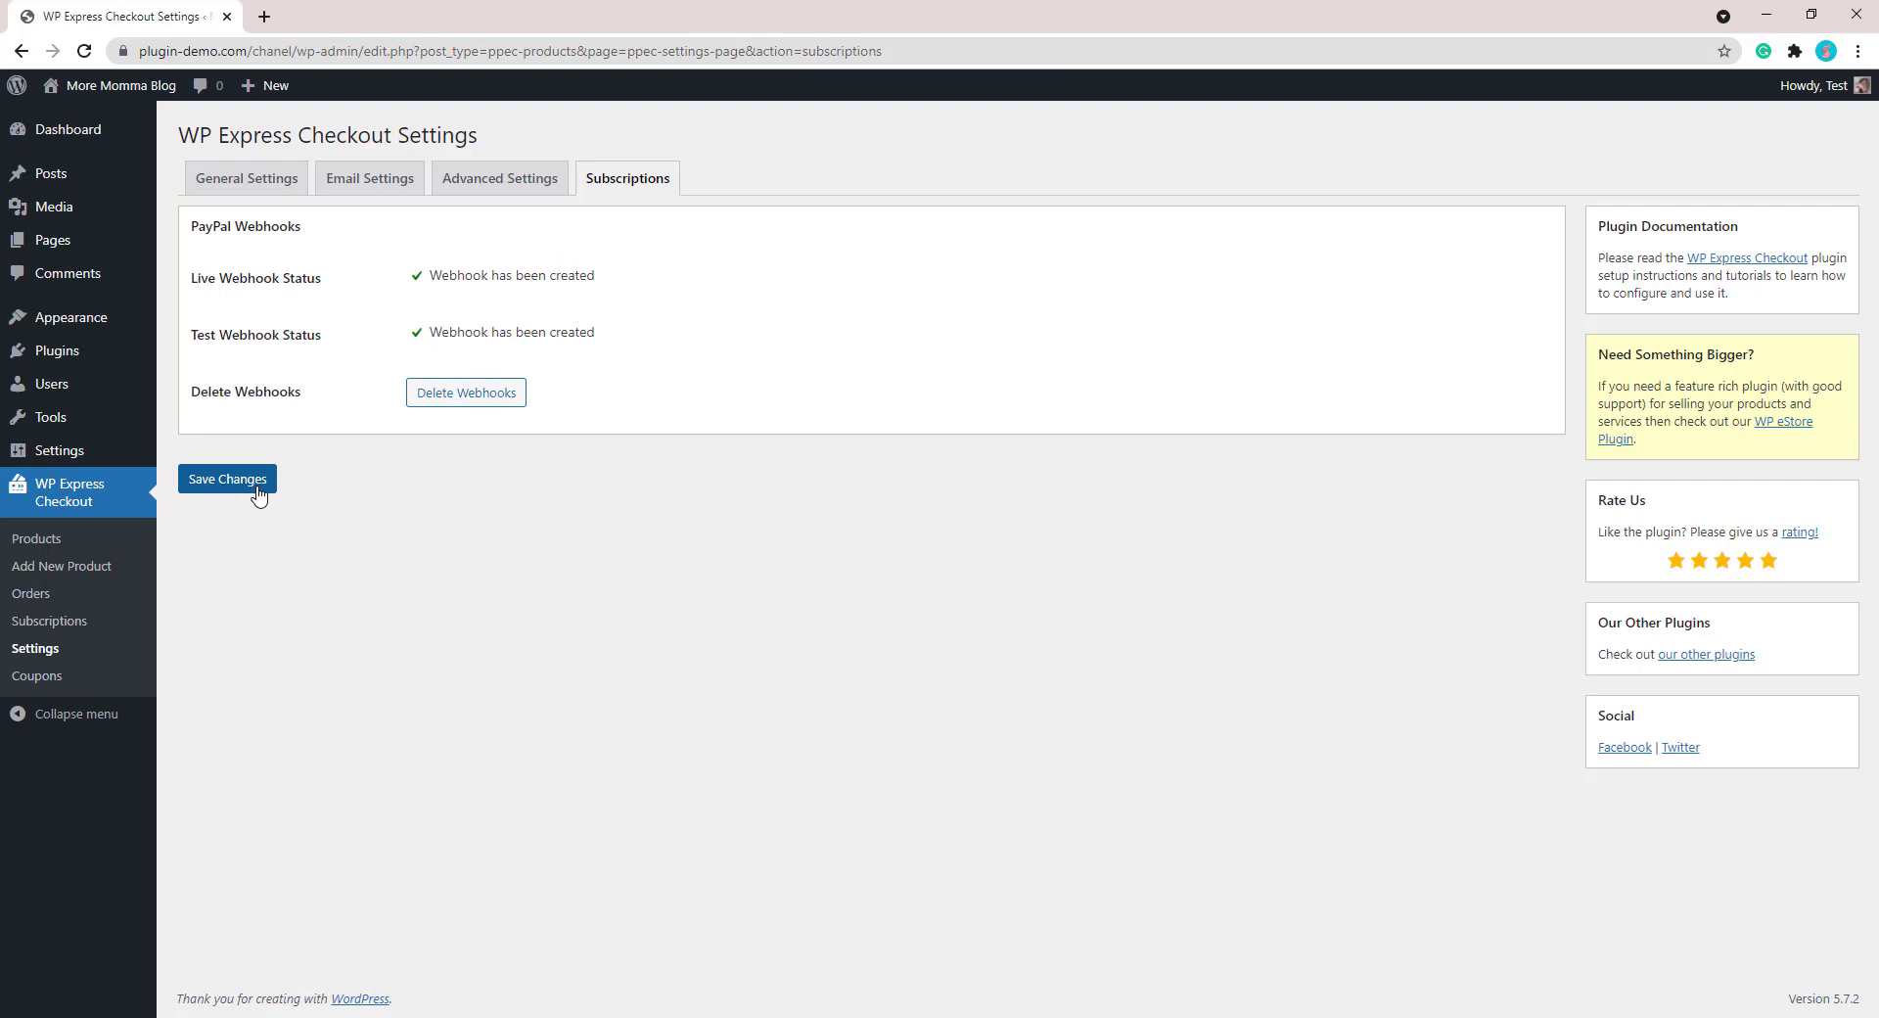
left_click(259, 495)
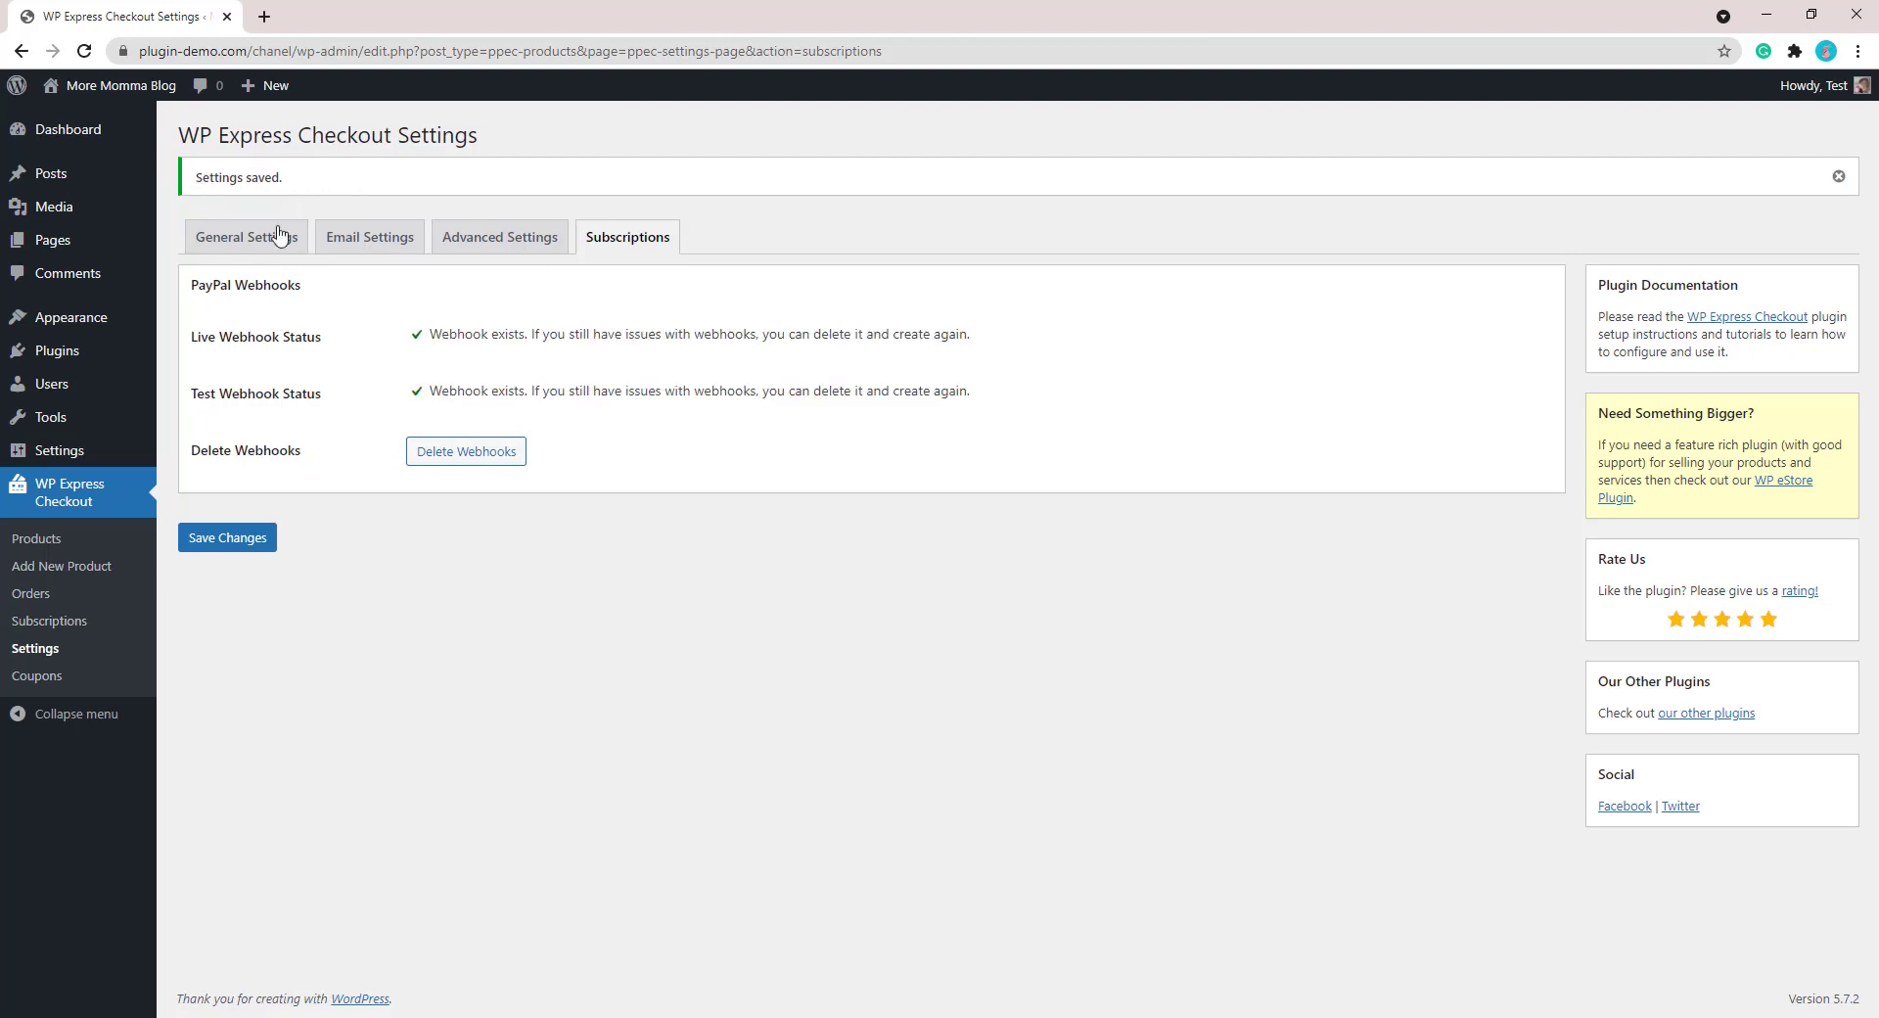
Add a new product titled "Book Club" with the description "Weekly book club where you will be sent one book to read, enjoy and share with like minded readers.".
left_click(87, 576)
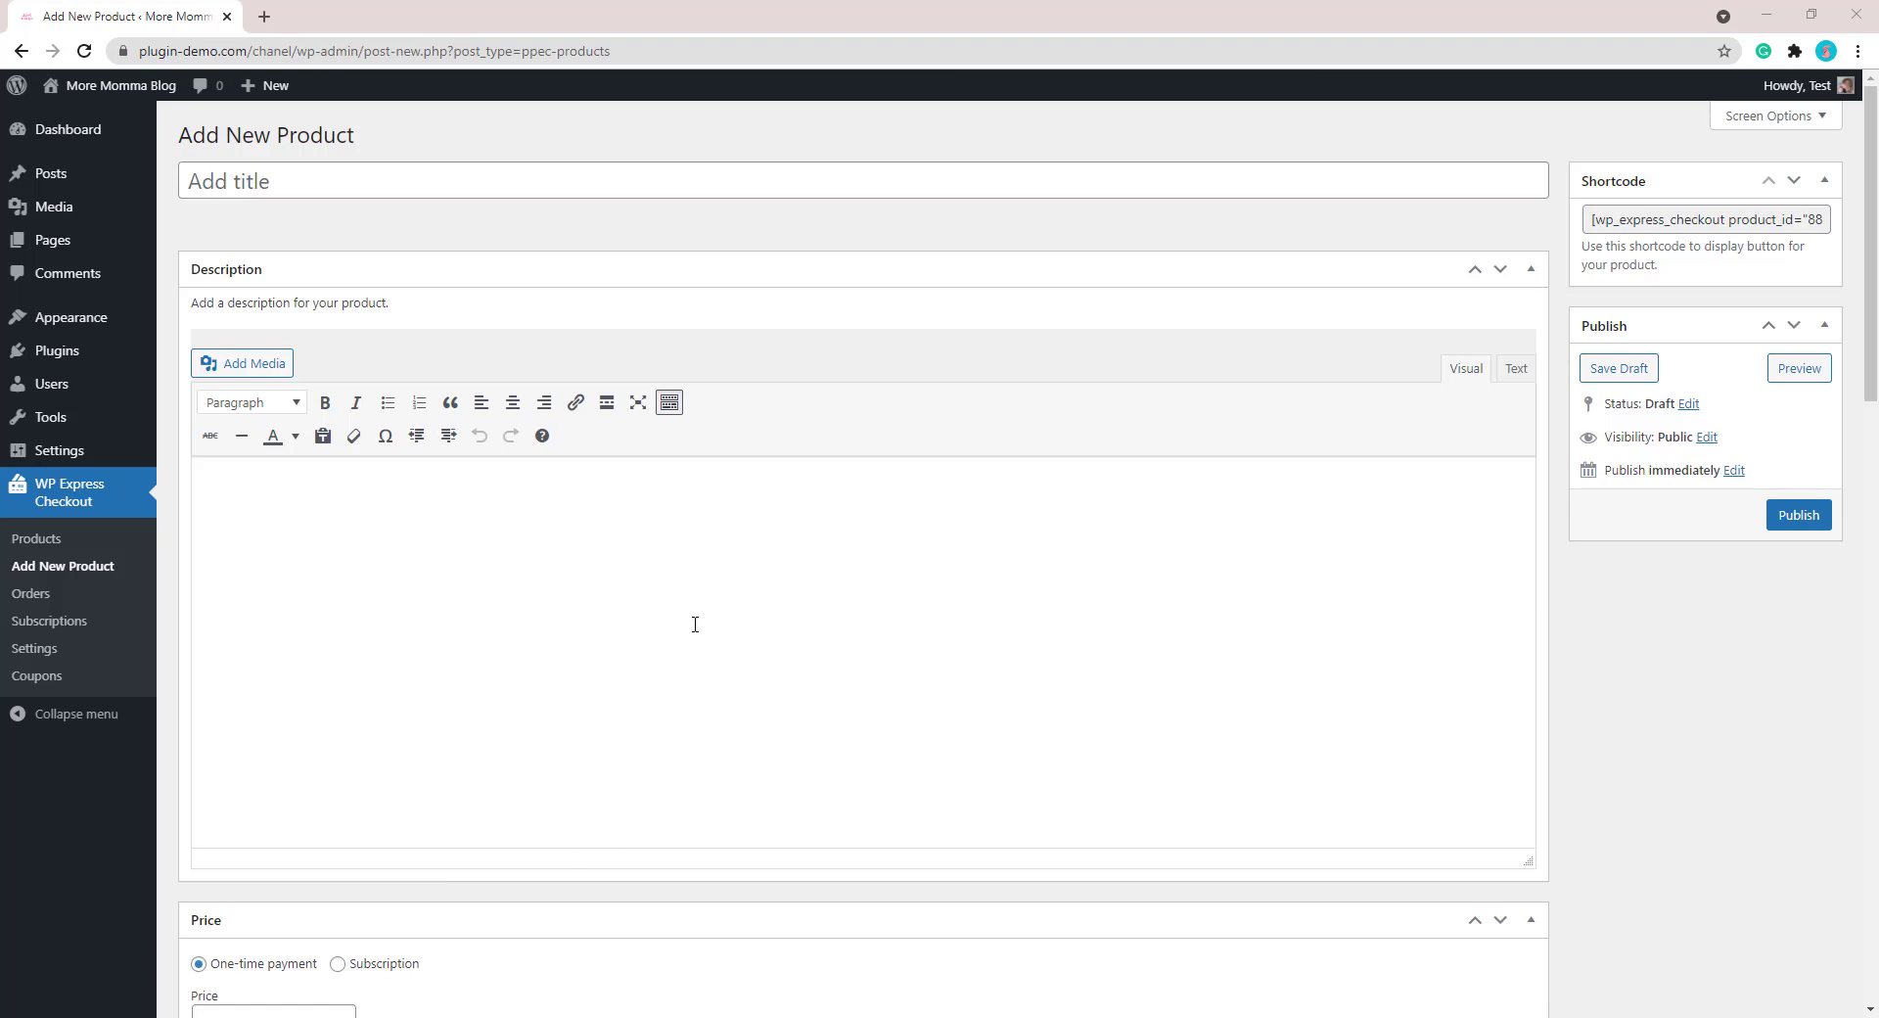
left_click(563, 191)
type("Book Club")
key("Tab")
type("Weekly book club where you will be sent one book to read, enjoy and share with like minded readers.")
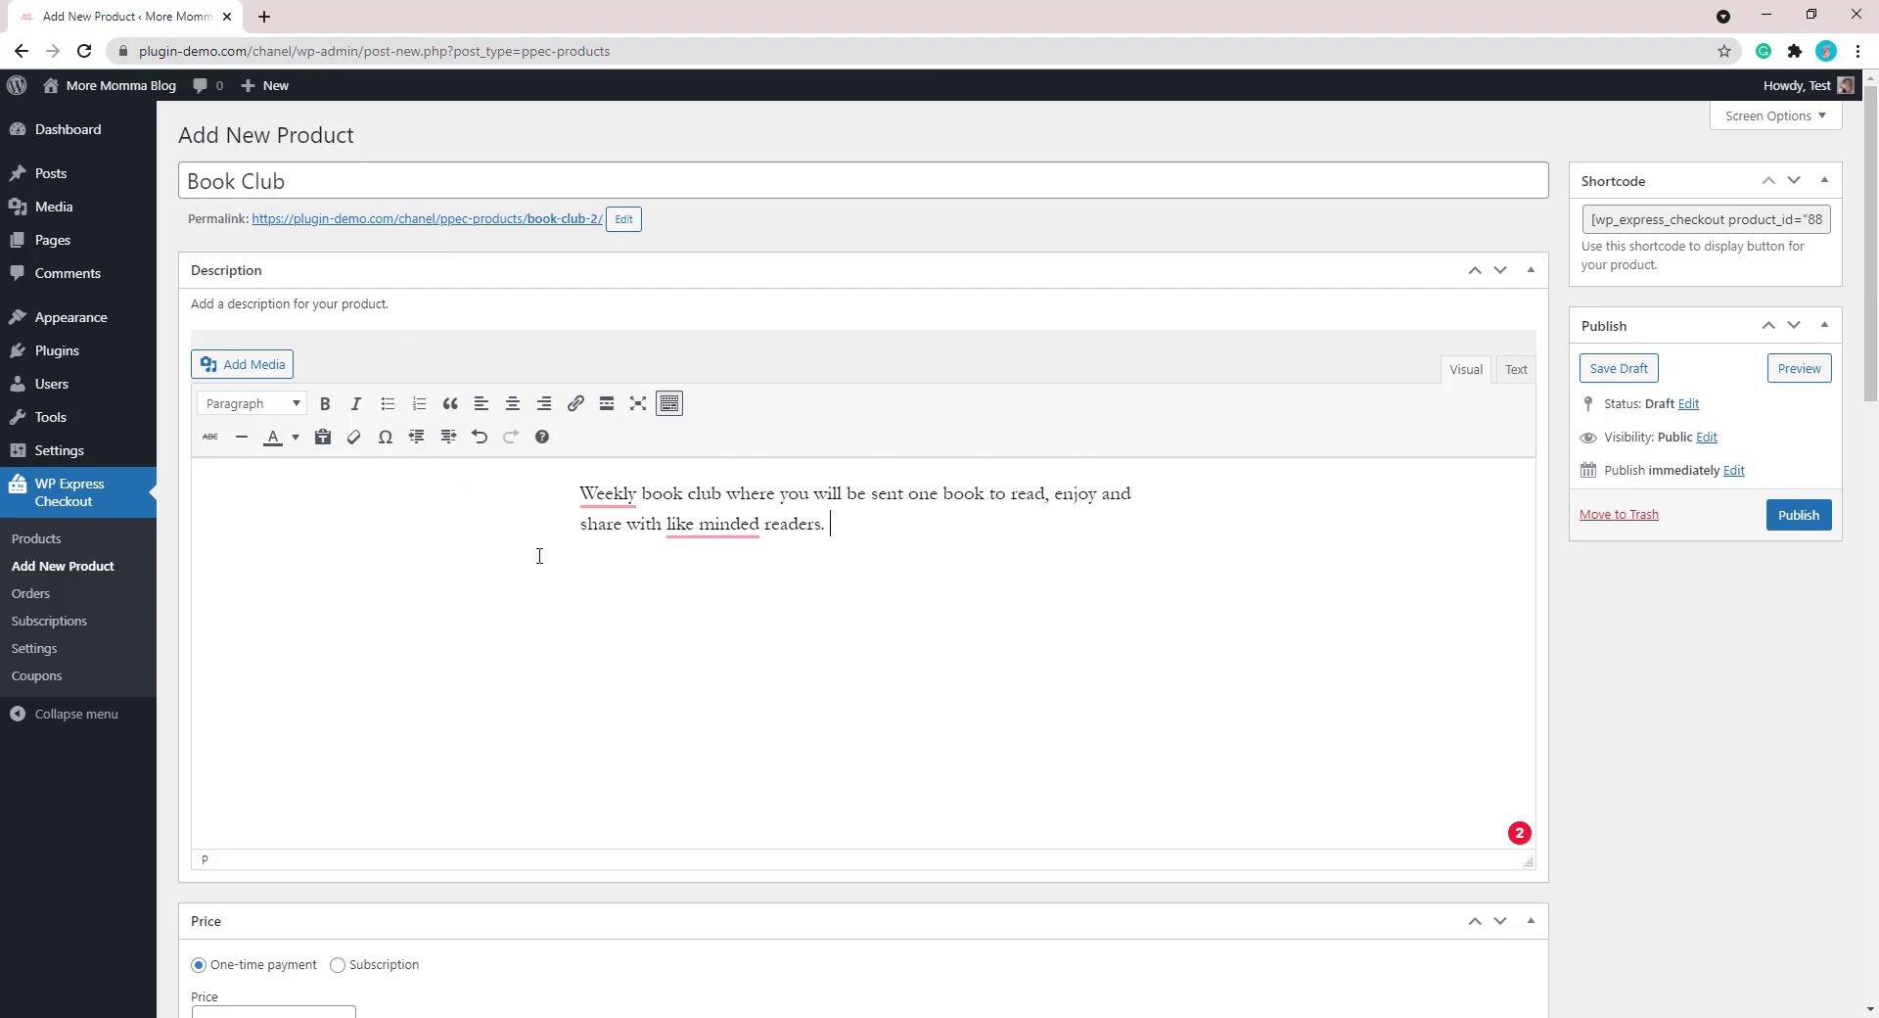
Set the product's pricing to Subscription and choose Day as the trial billing period unit.
scroll(926, 570, "down", 6)
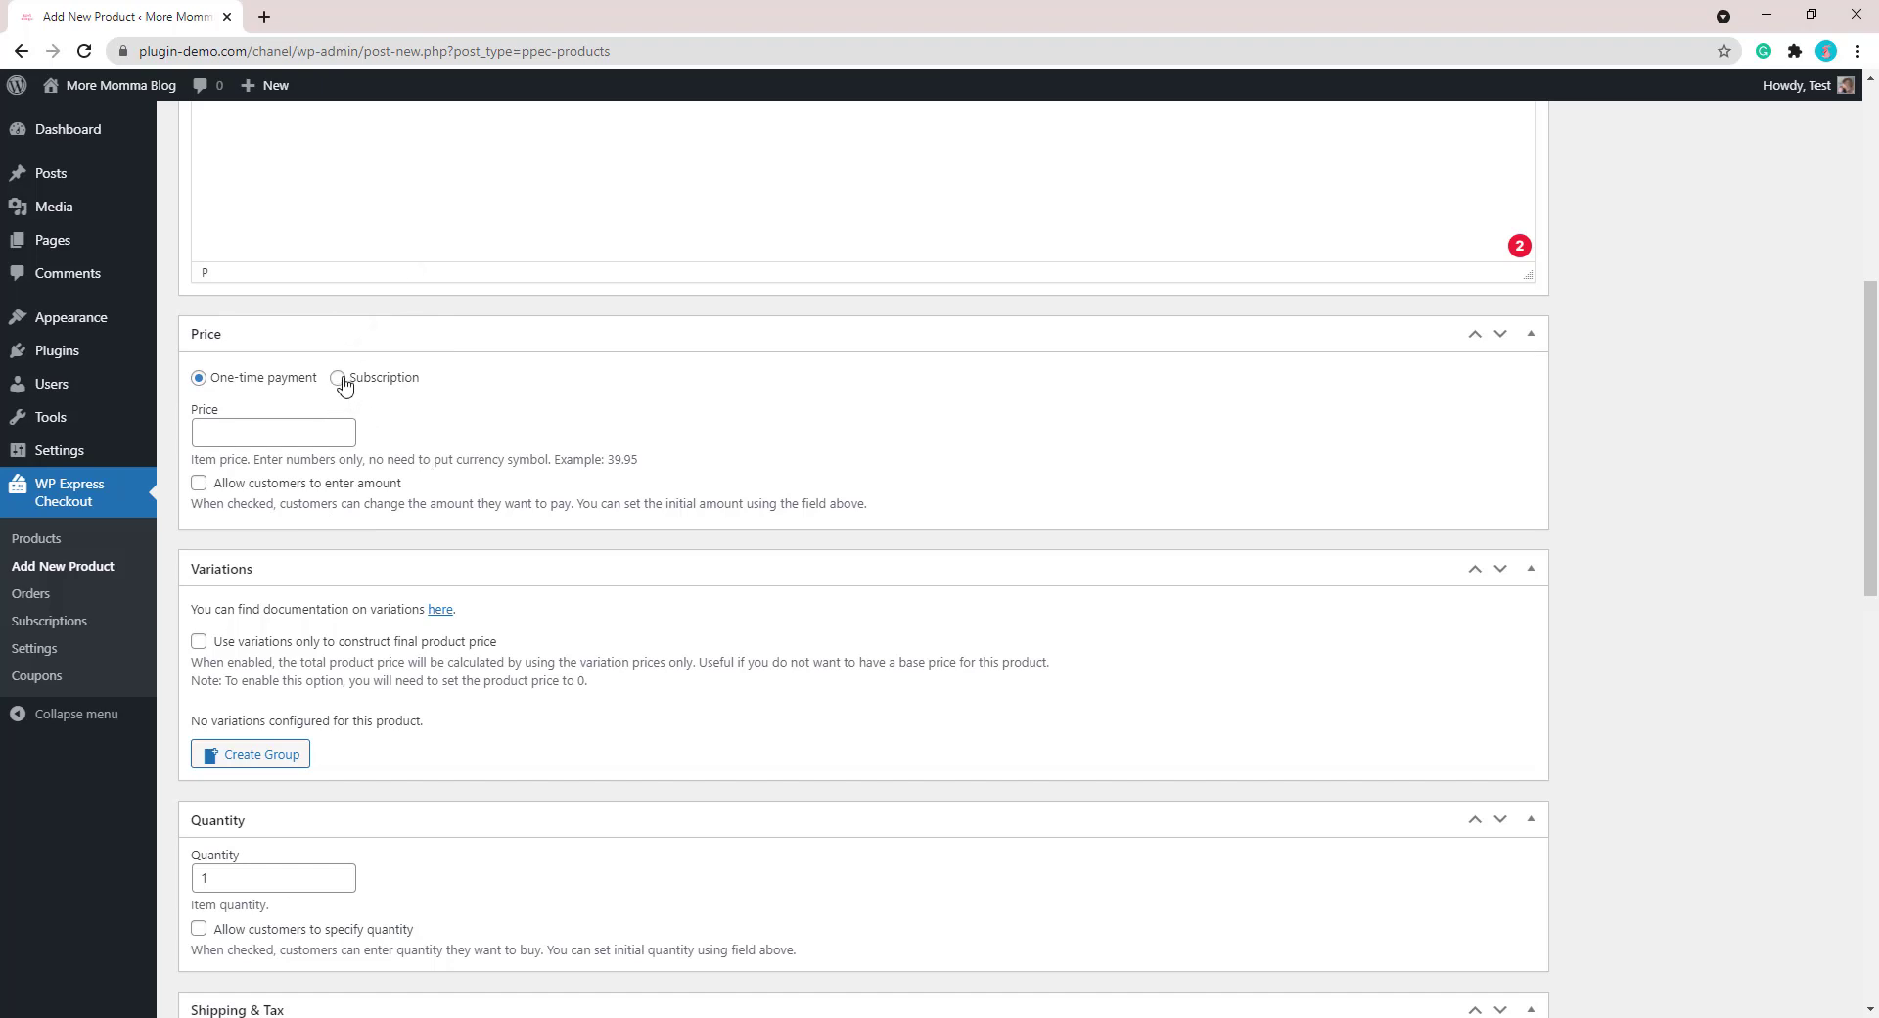
left_click(338, 379)
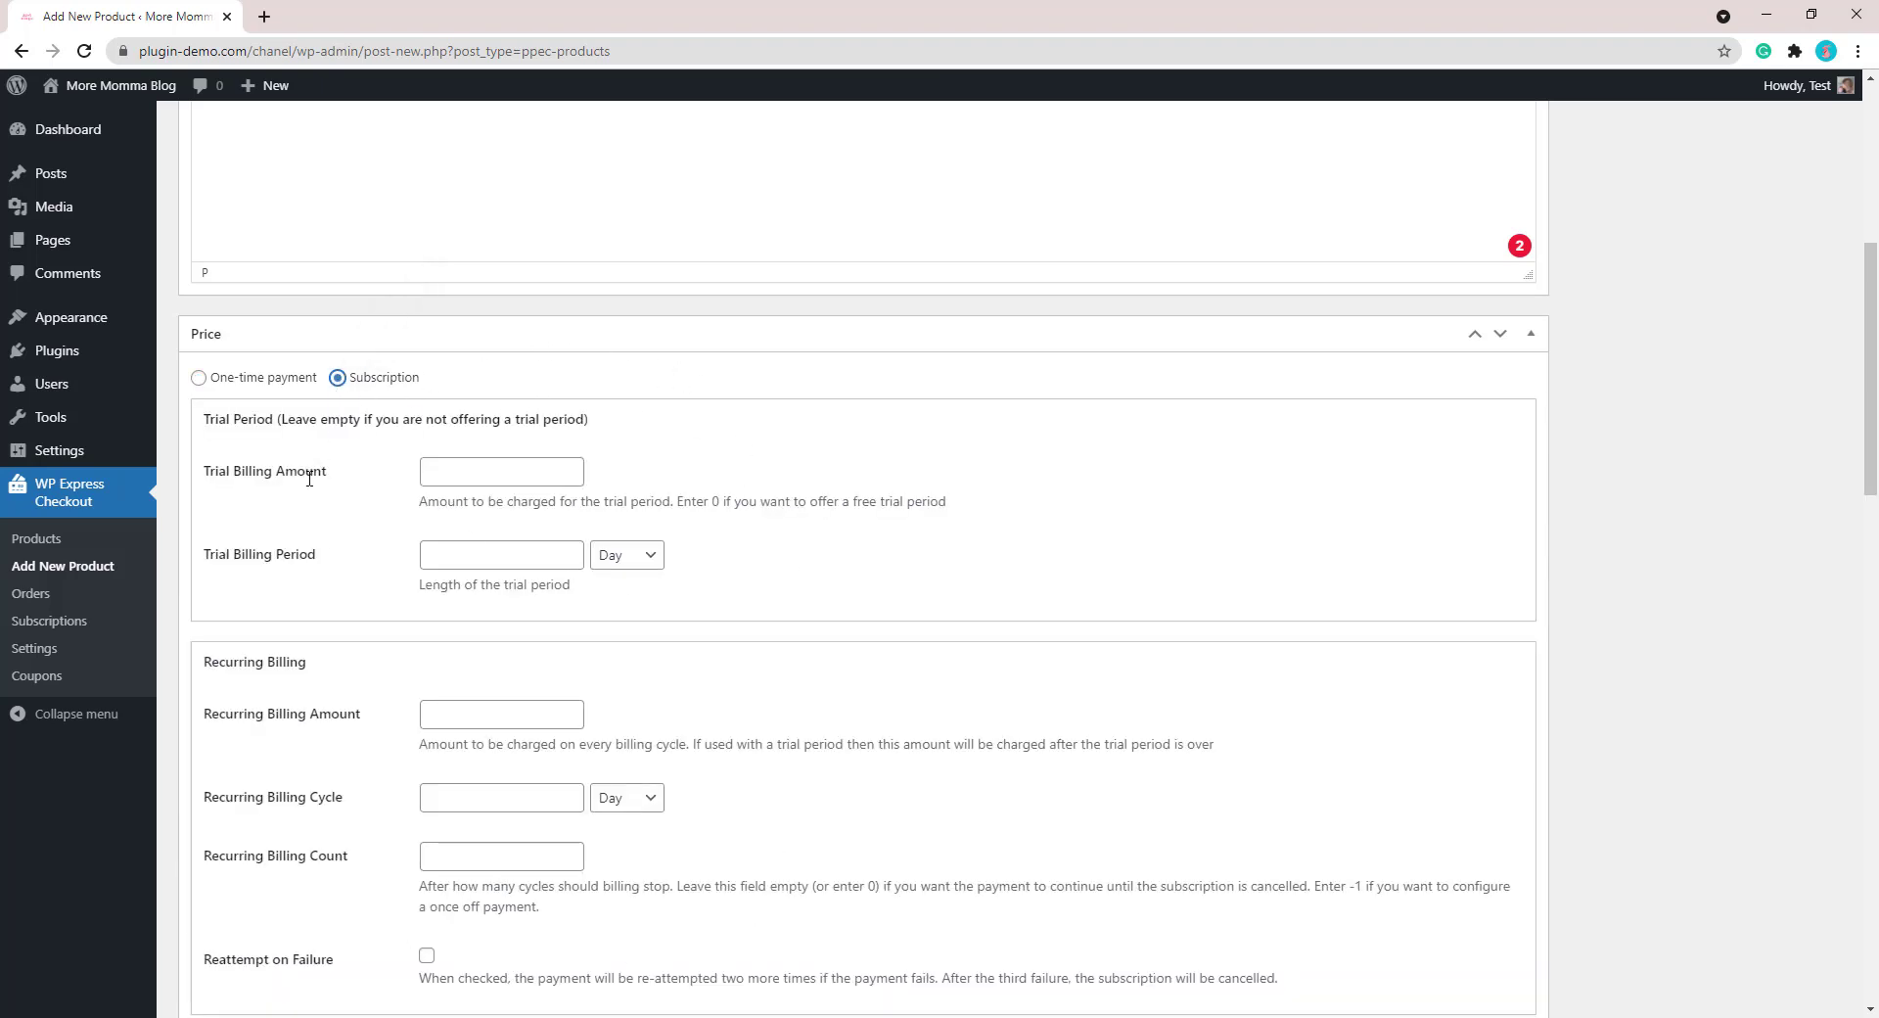
scroll(343, 484, "down", 1)
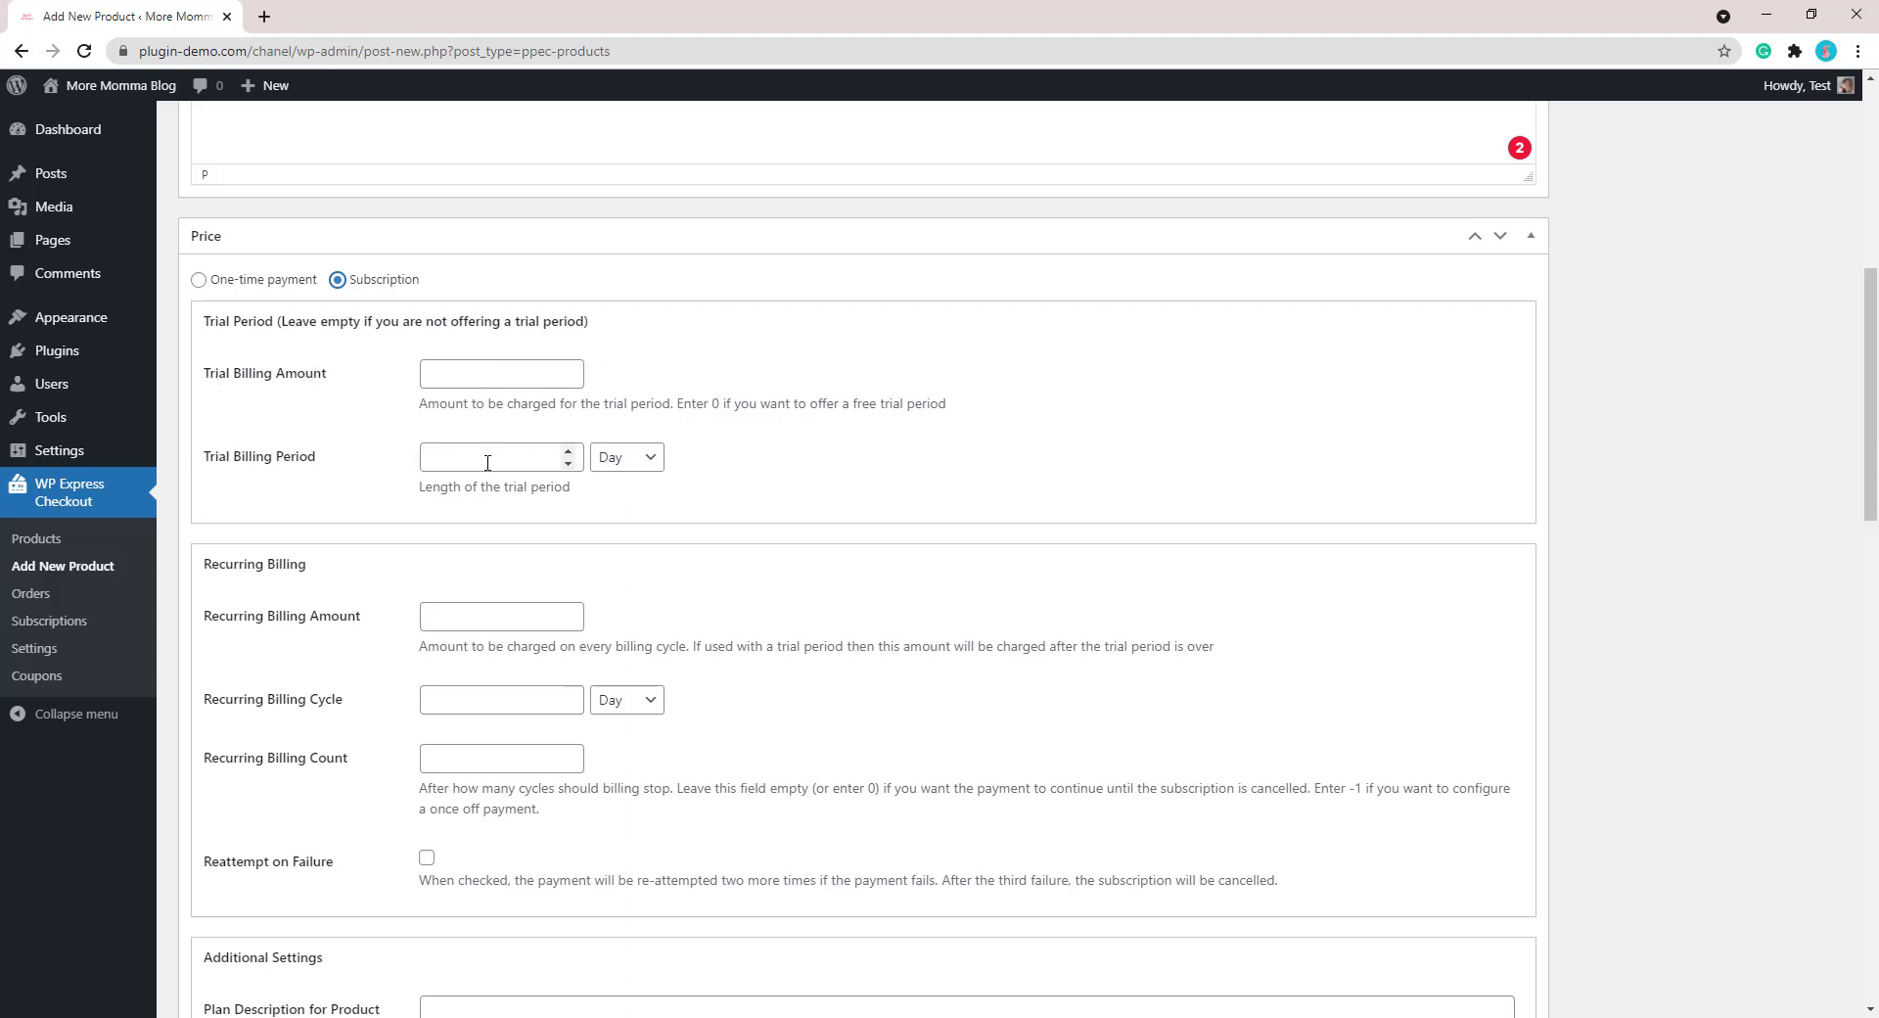
left_click(616, 458)
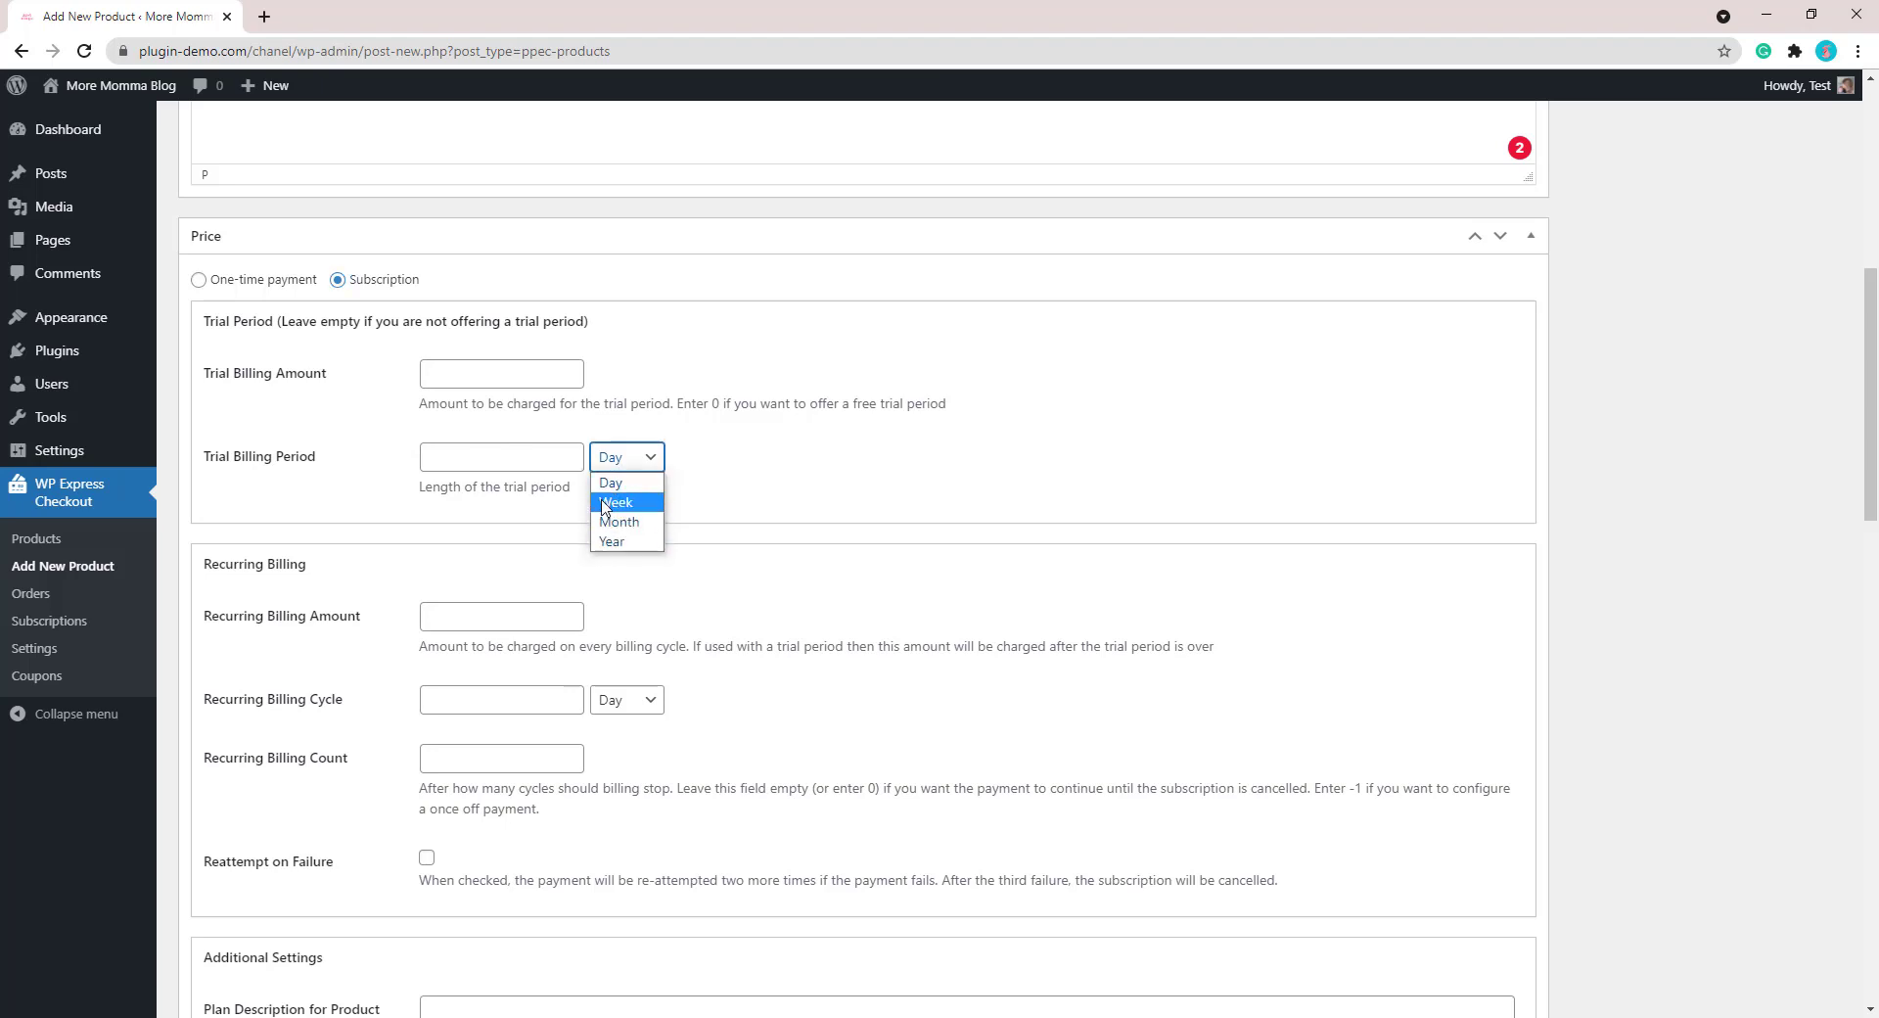
left_click(605, 482)
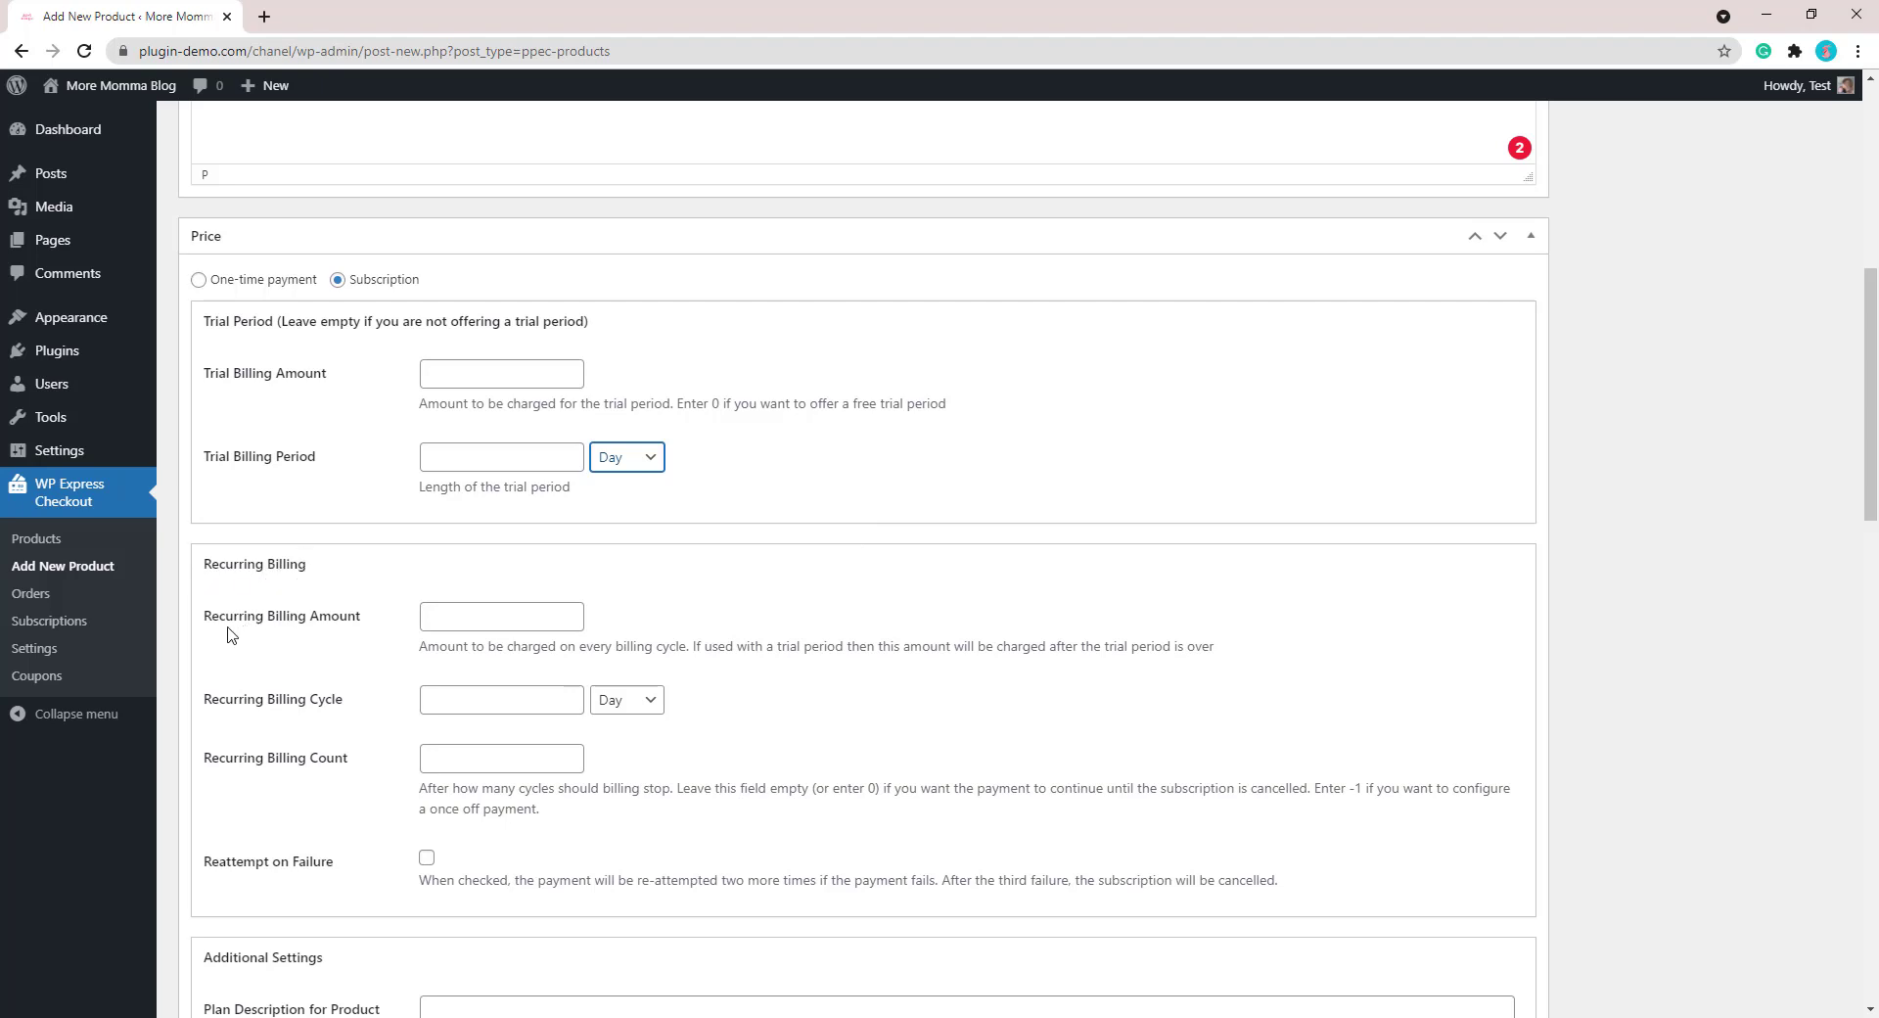
Set recurring billing to 9.95 every 1 week for 52 cycles and enable reattempting failed payments.
left_click(444, 614)
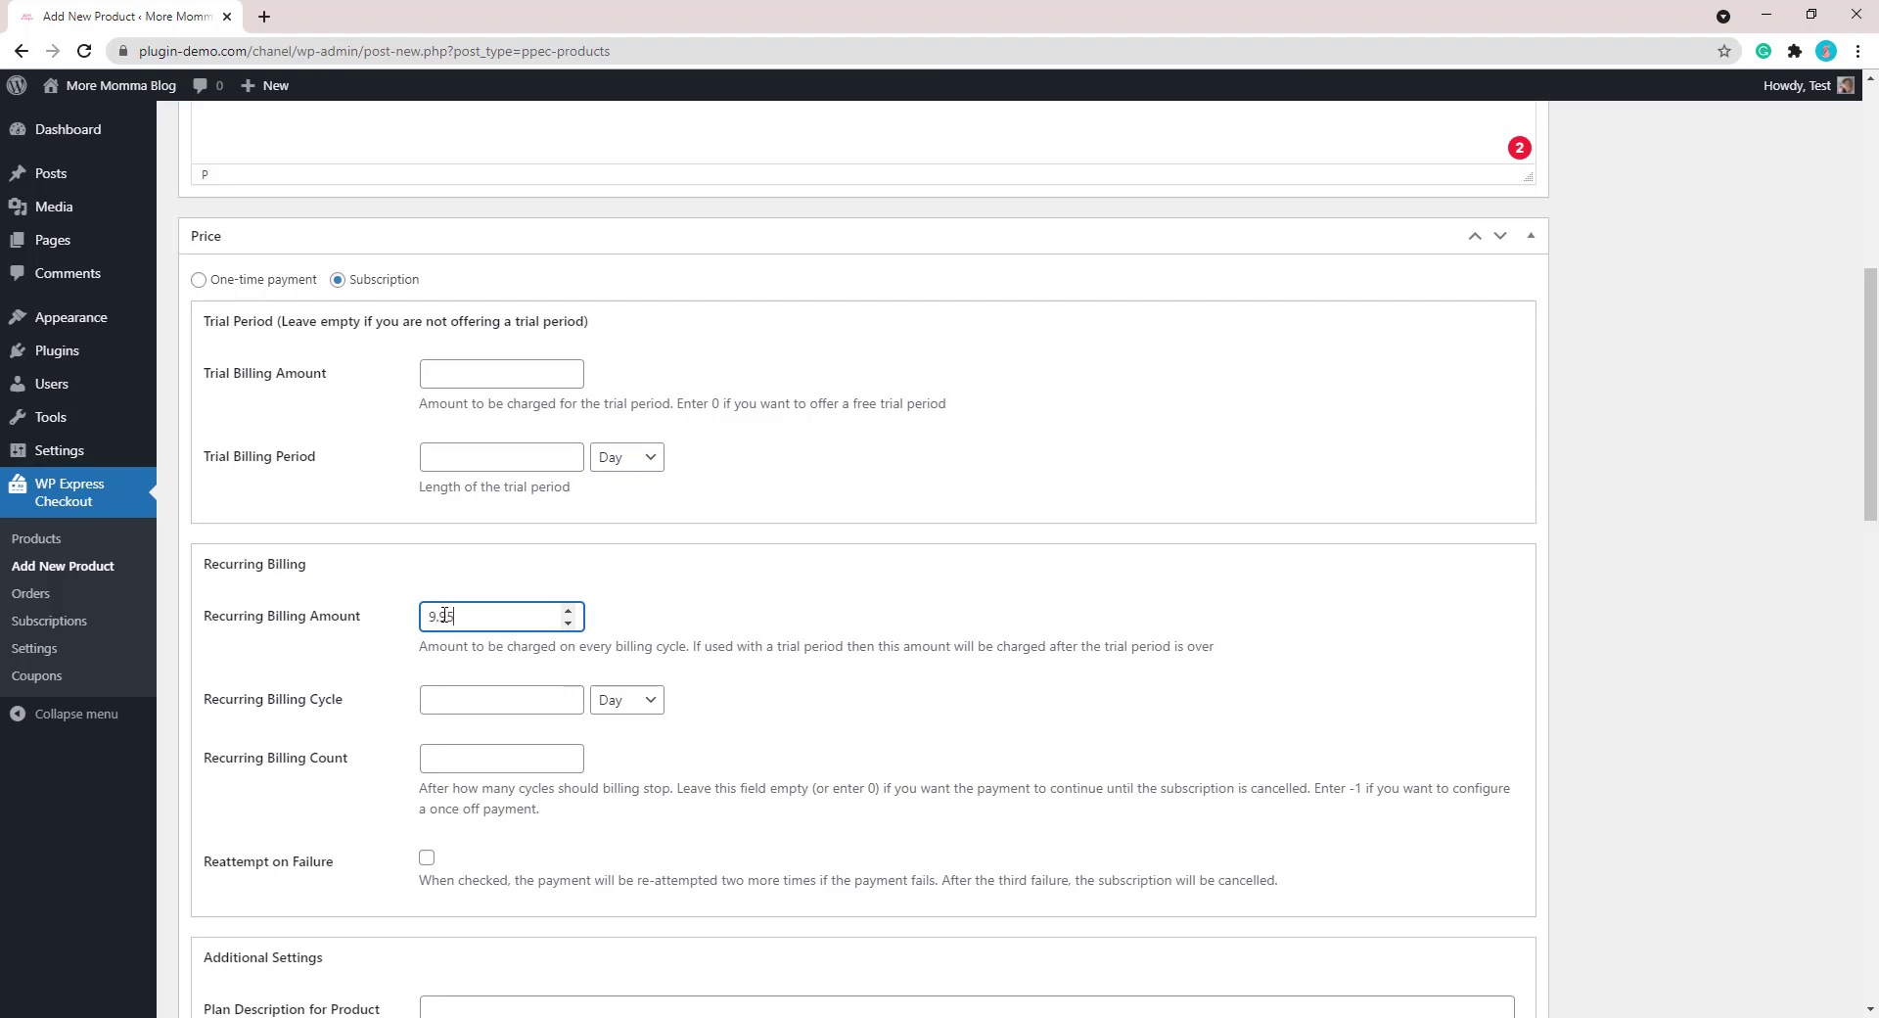
left_click(444, 698)
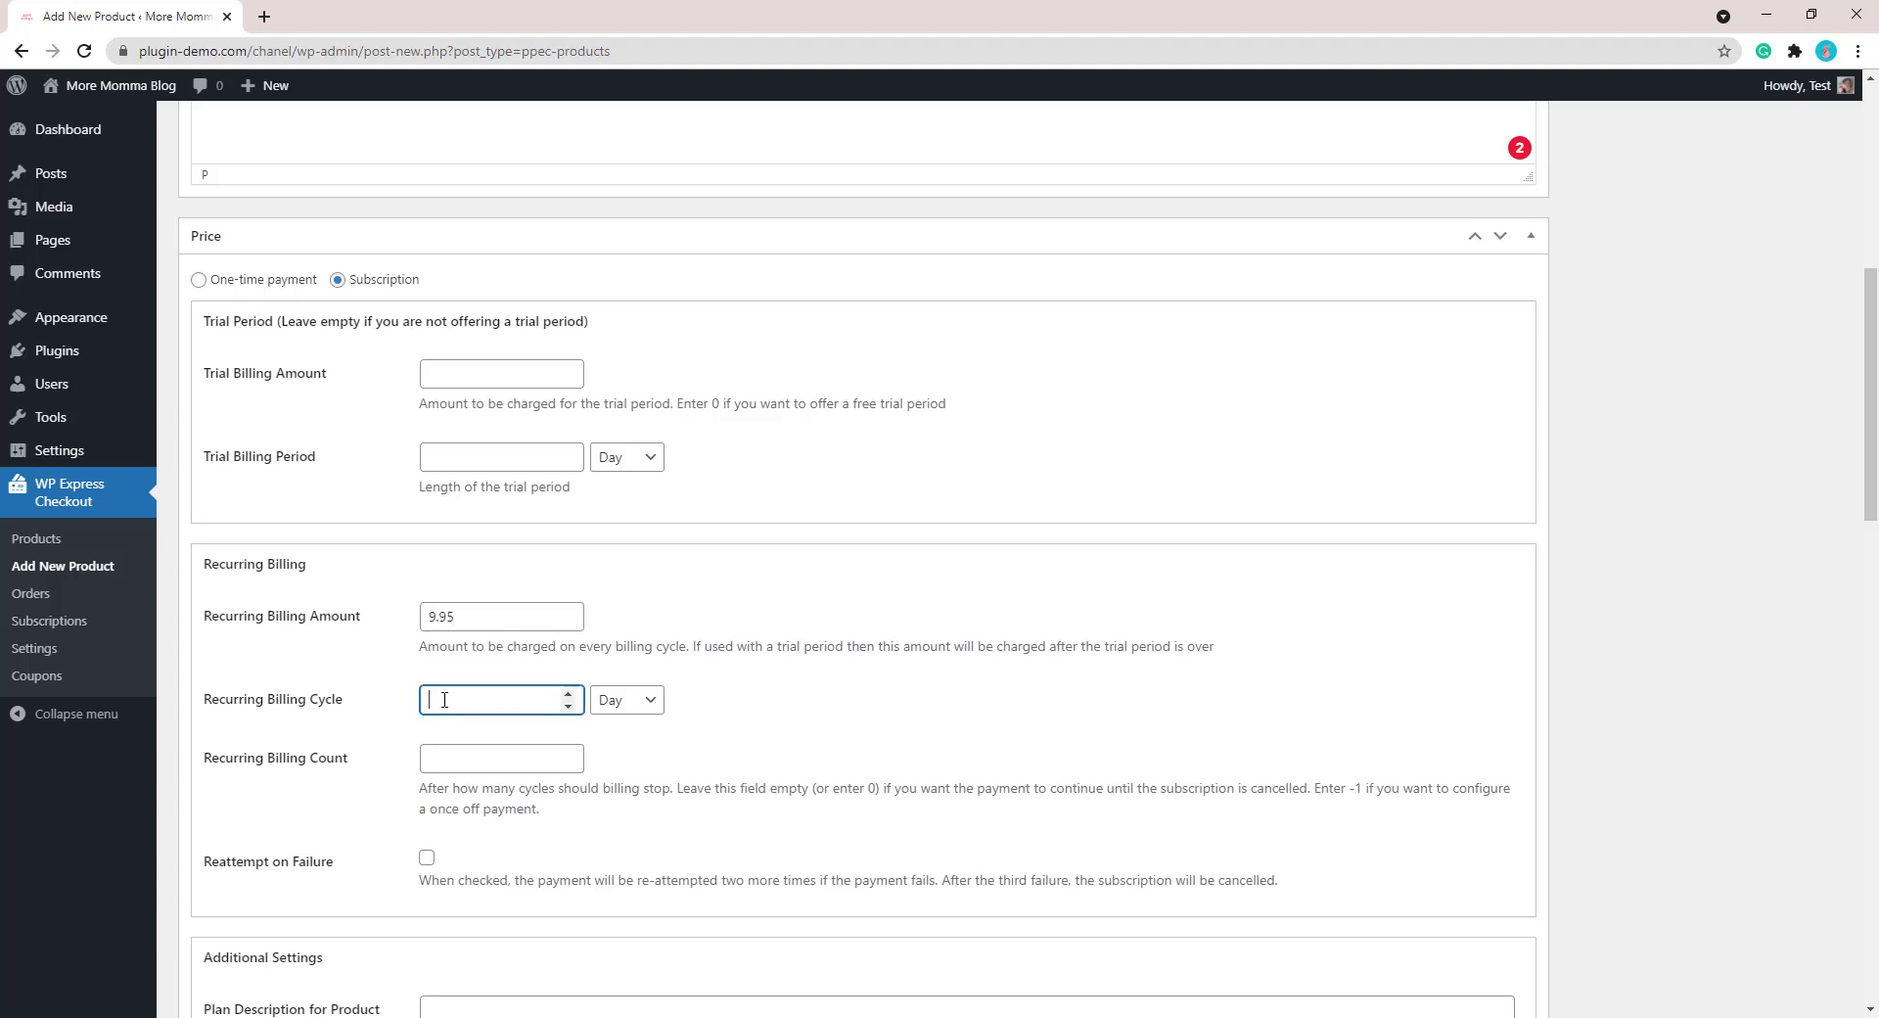
left_click(639, 705)
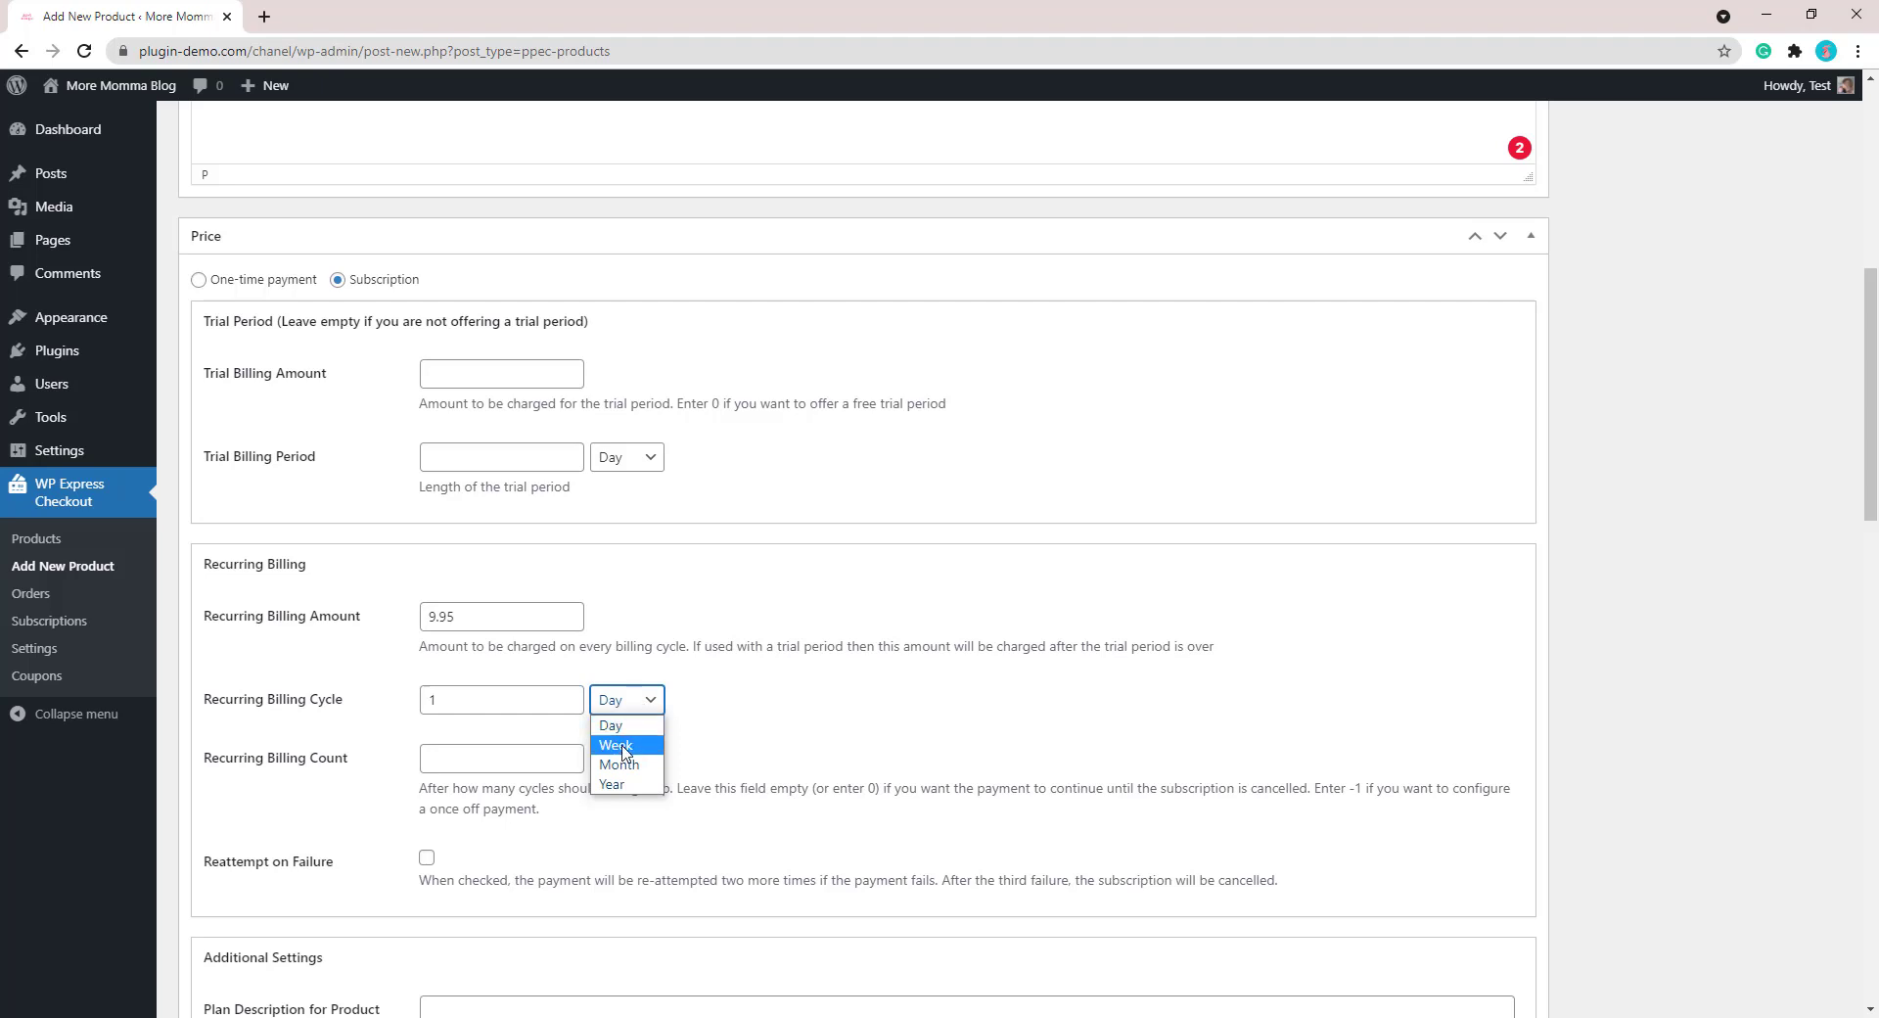
left_click(626, 743)
left_click(447, 758)
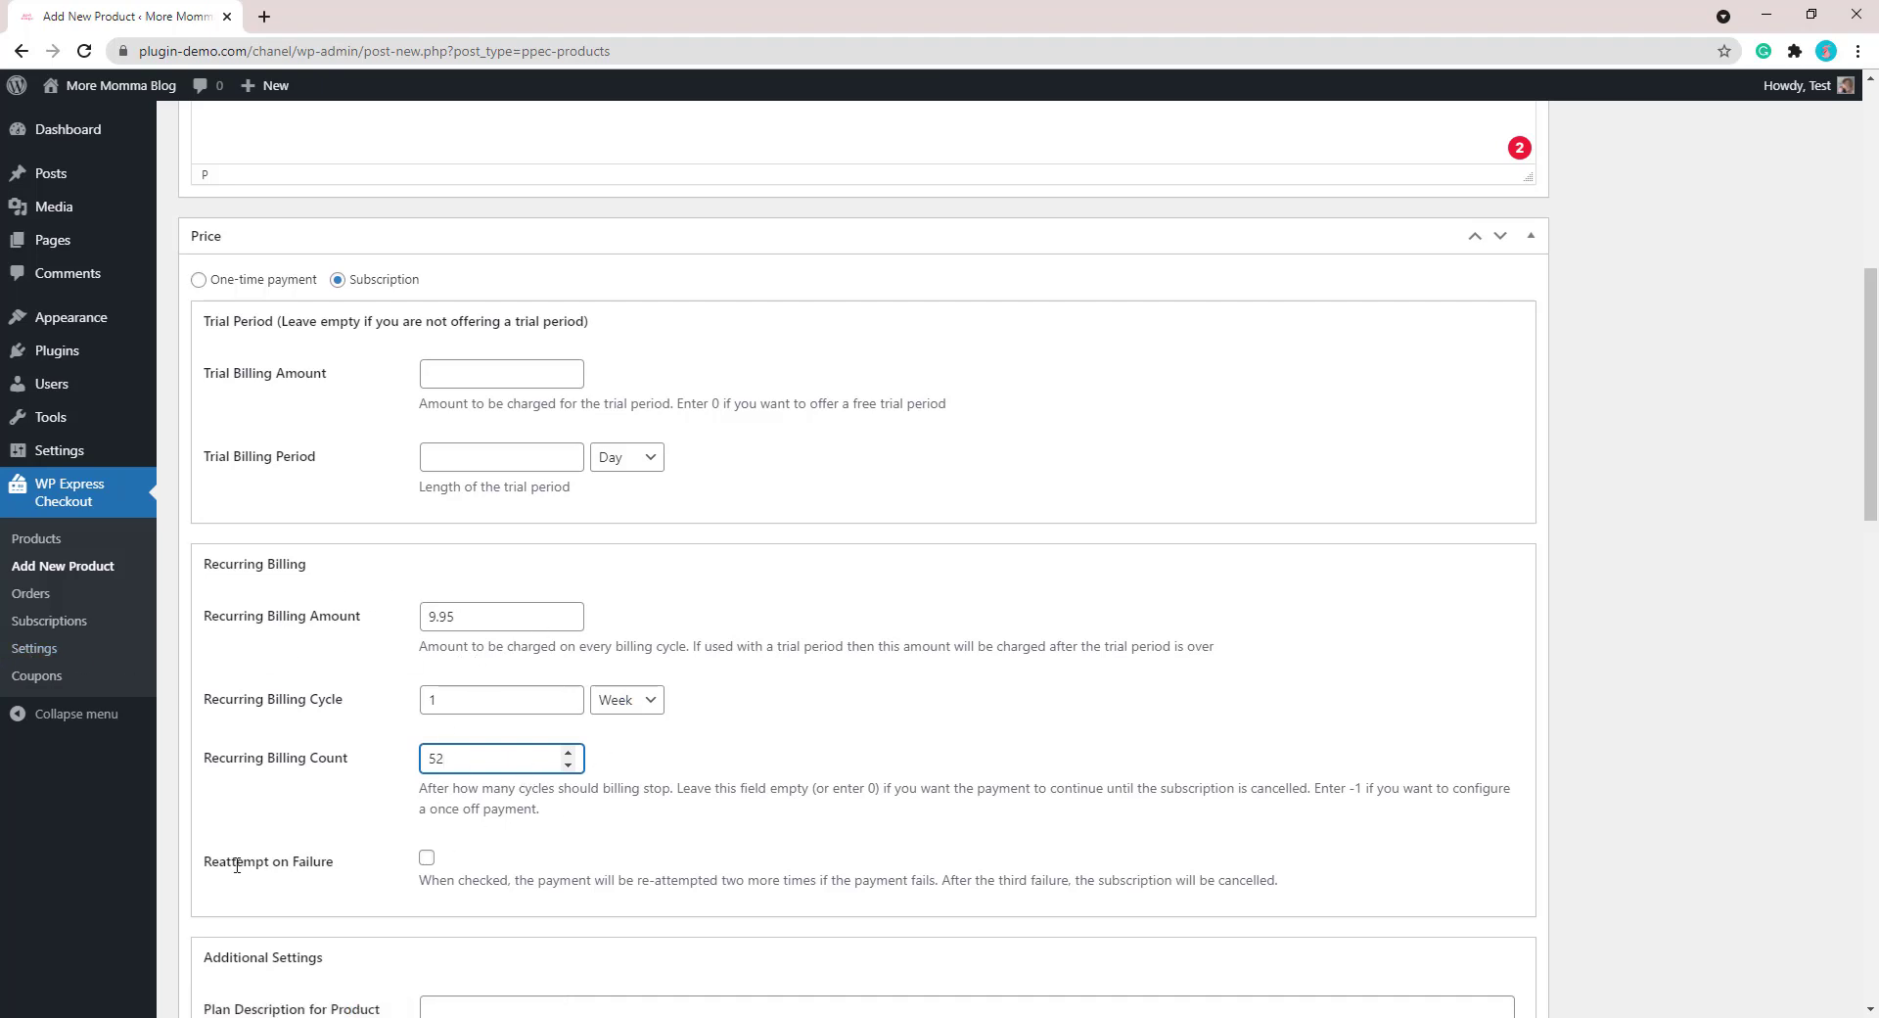
left_click(427, 860)
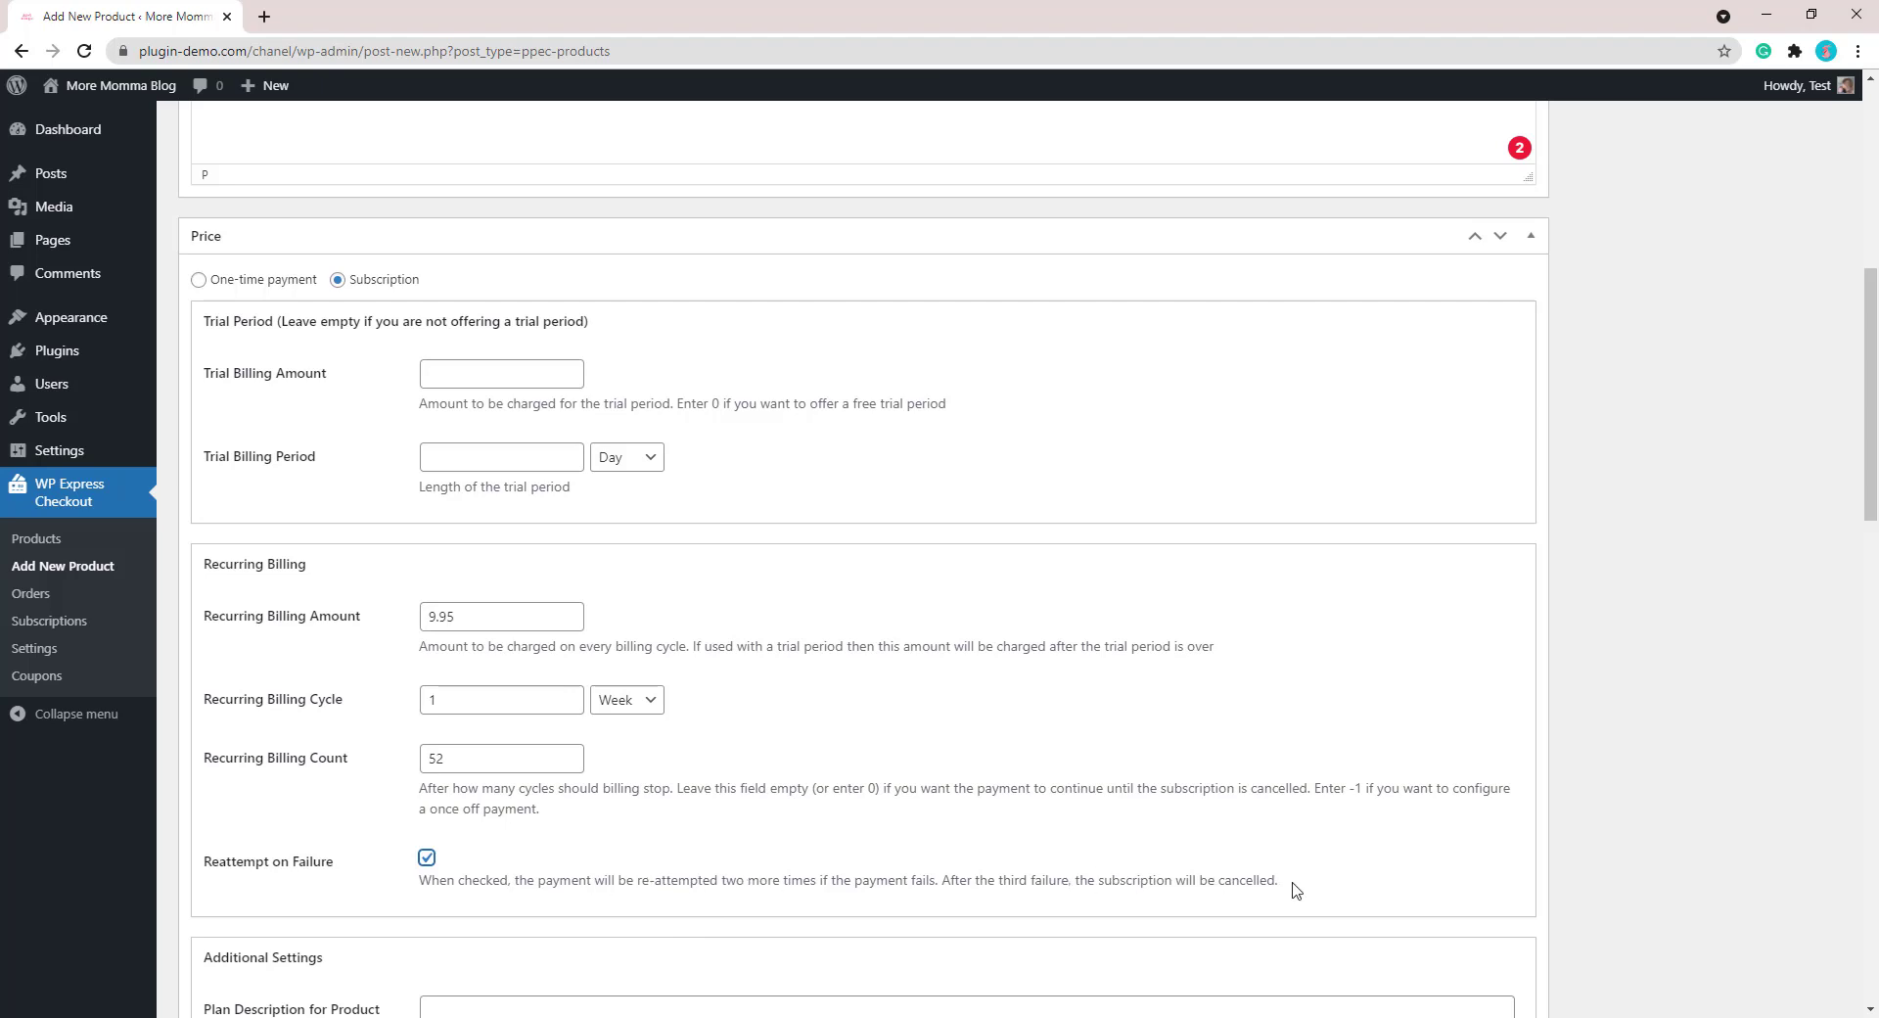
scroll(564, 877, "down", 2)
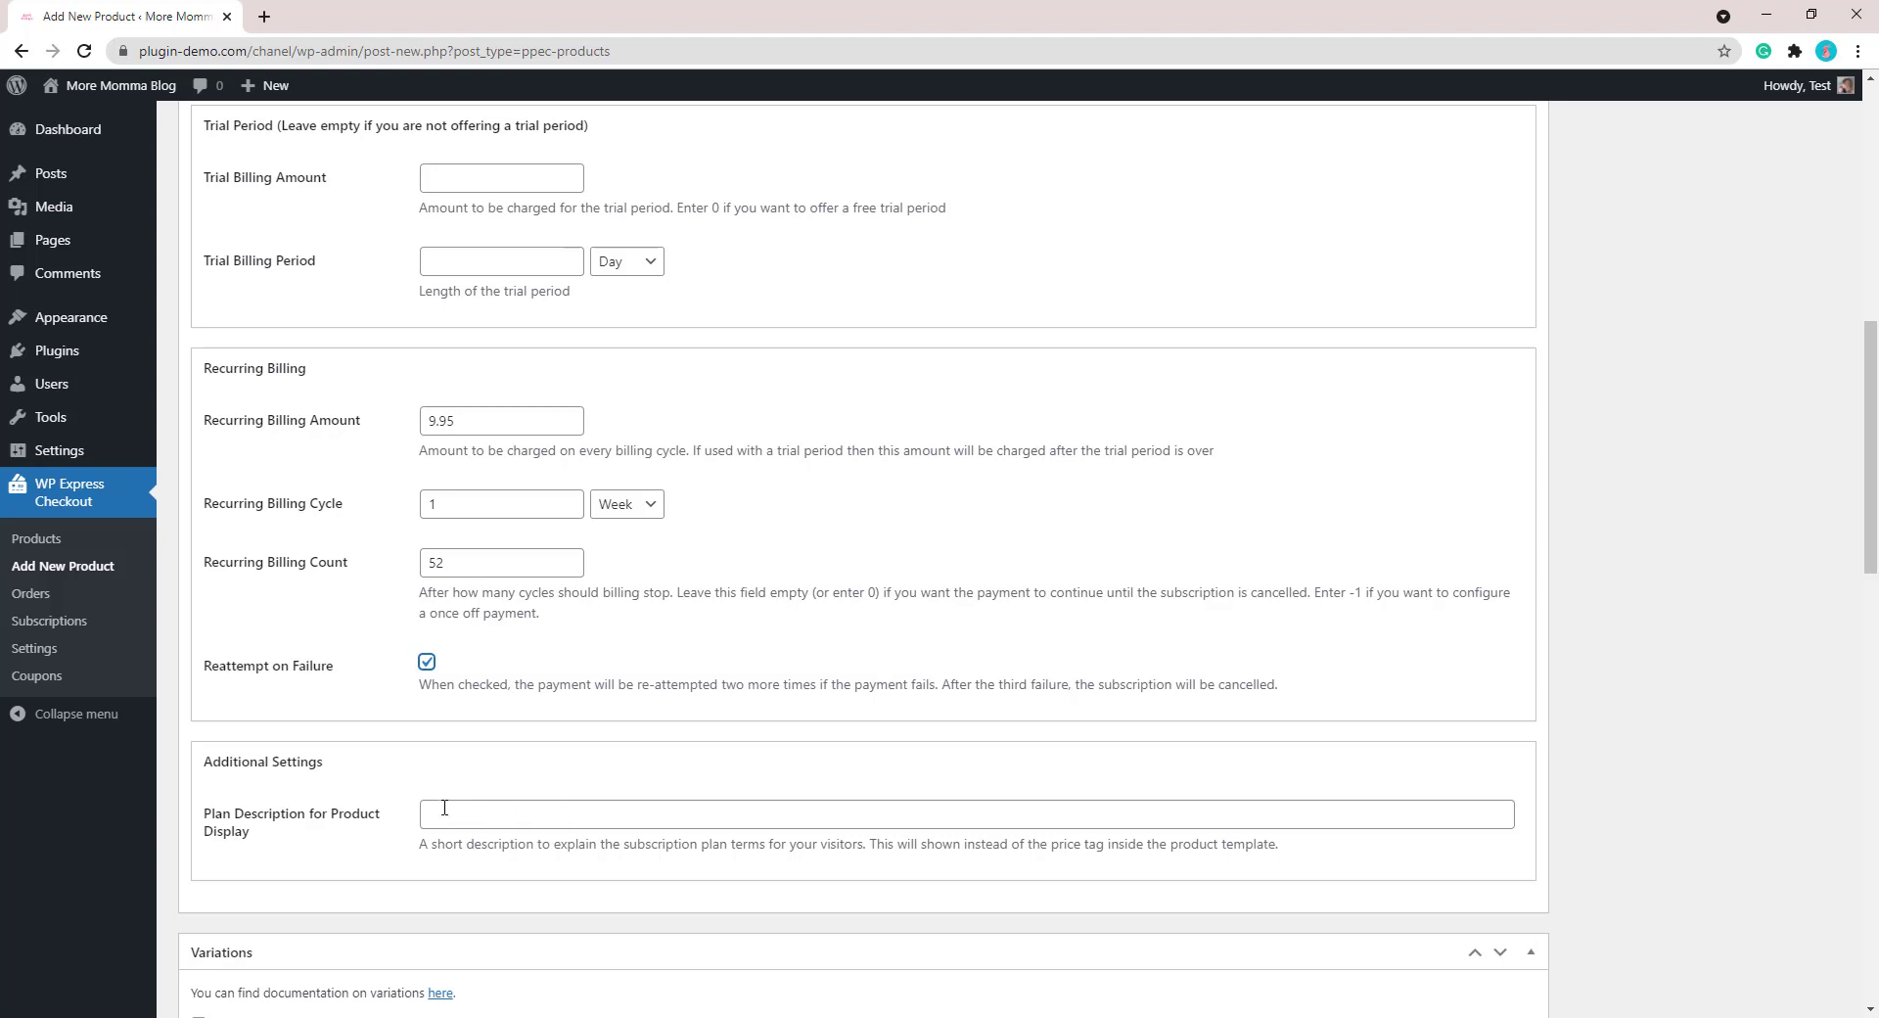
left_click(461, 809)
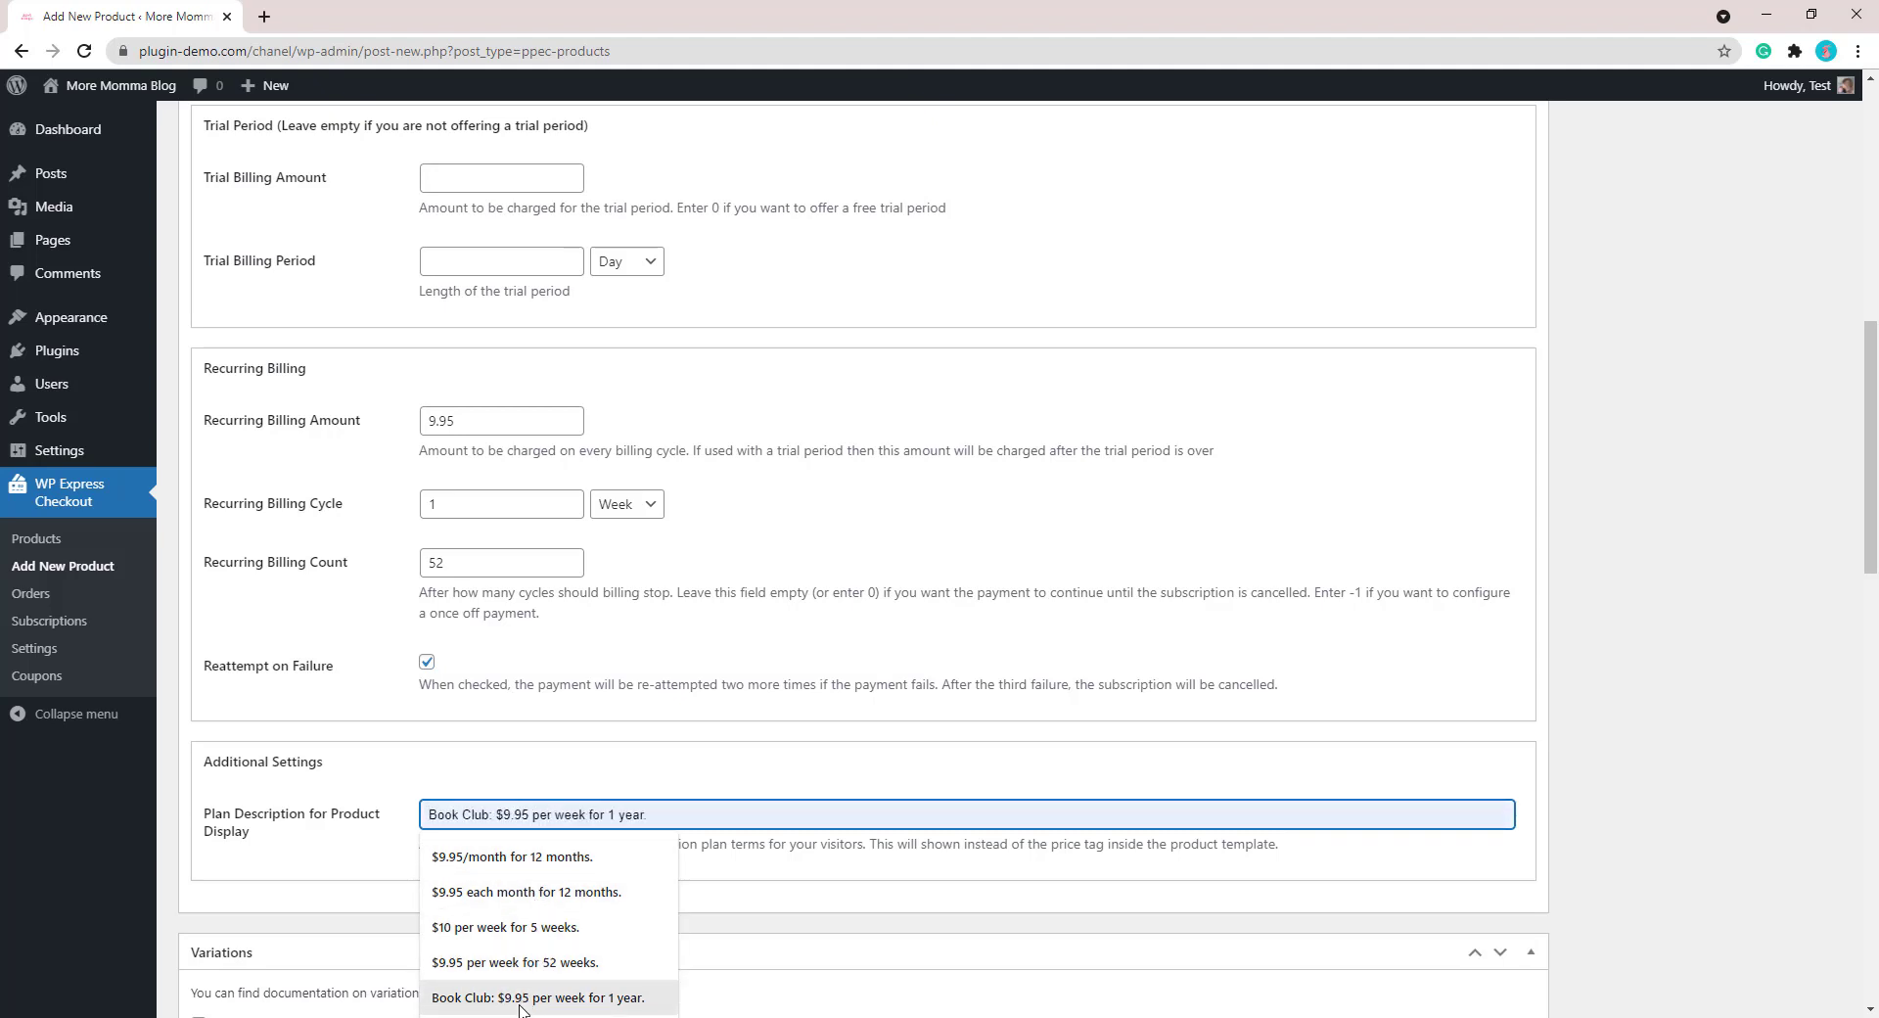
left_click(385, 851)
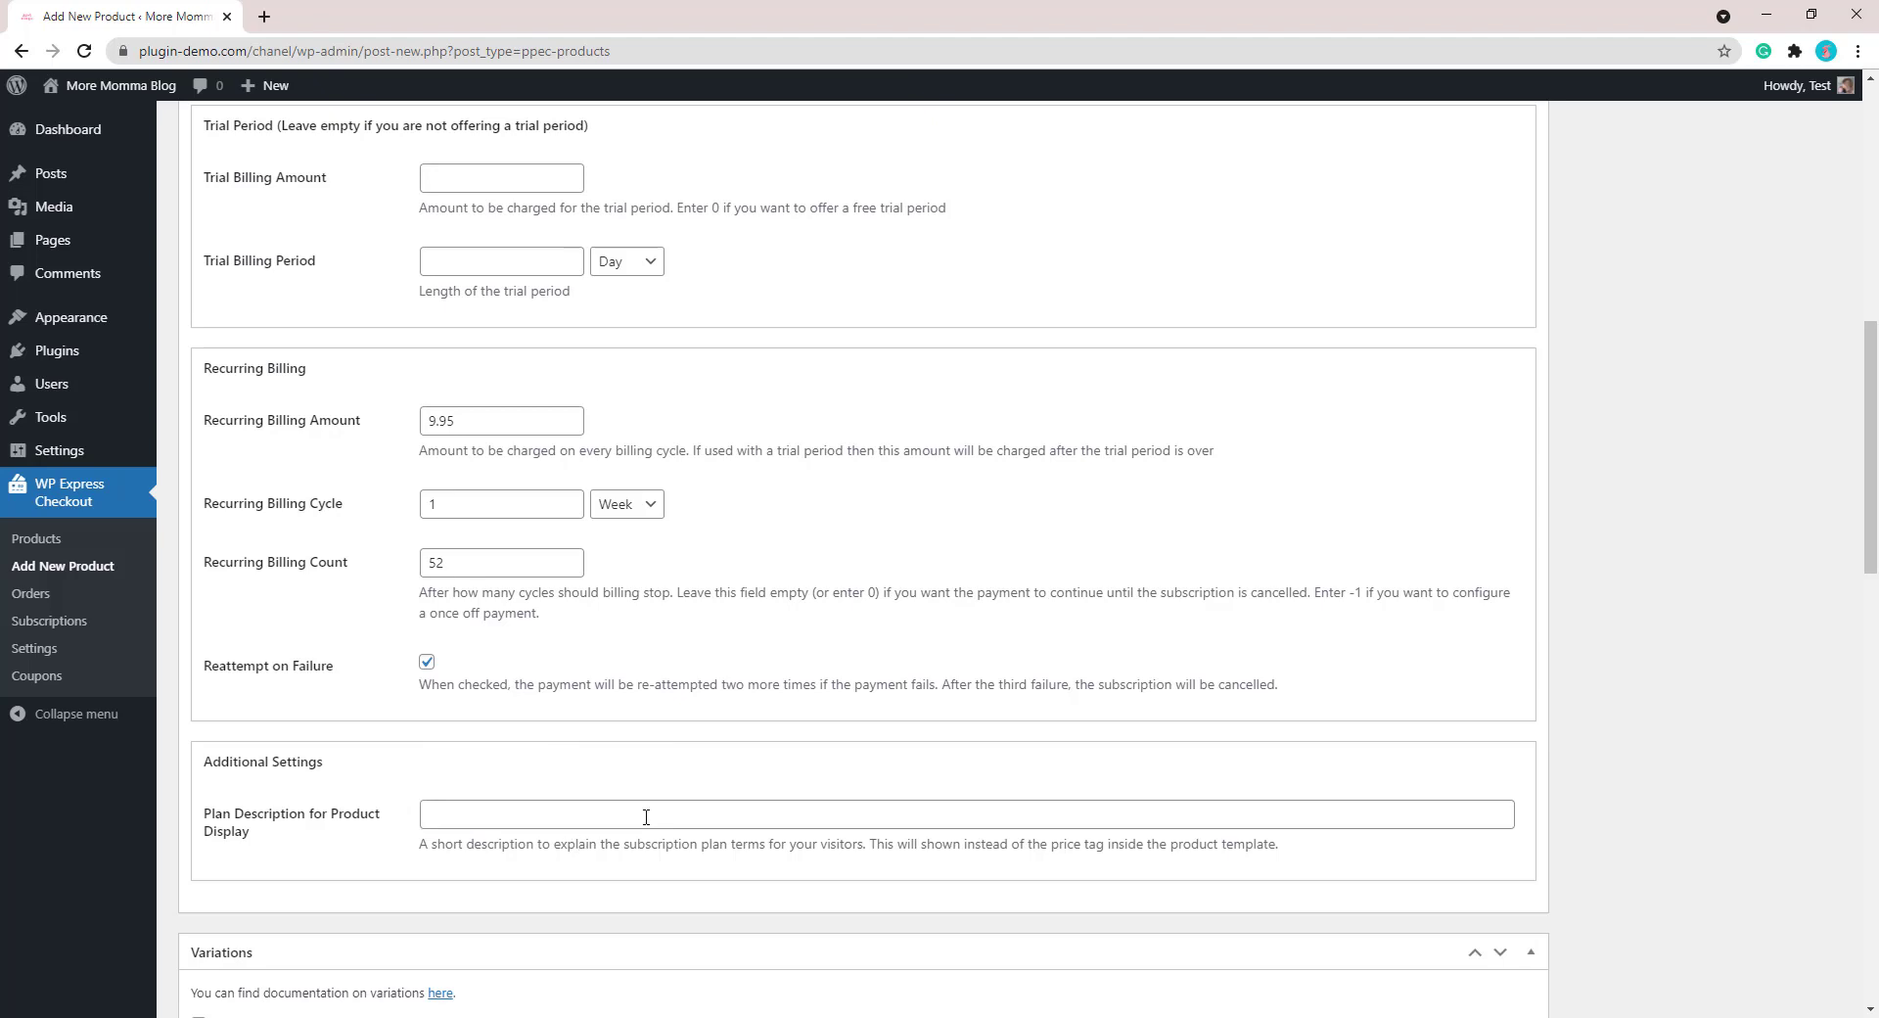
Mark the product as a physical product in the Shipping & Tax section.
scroll(646, 817, "down", 6)
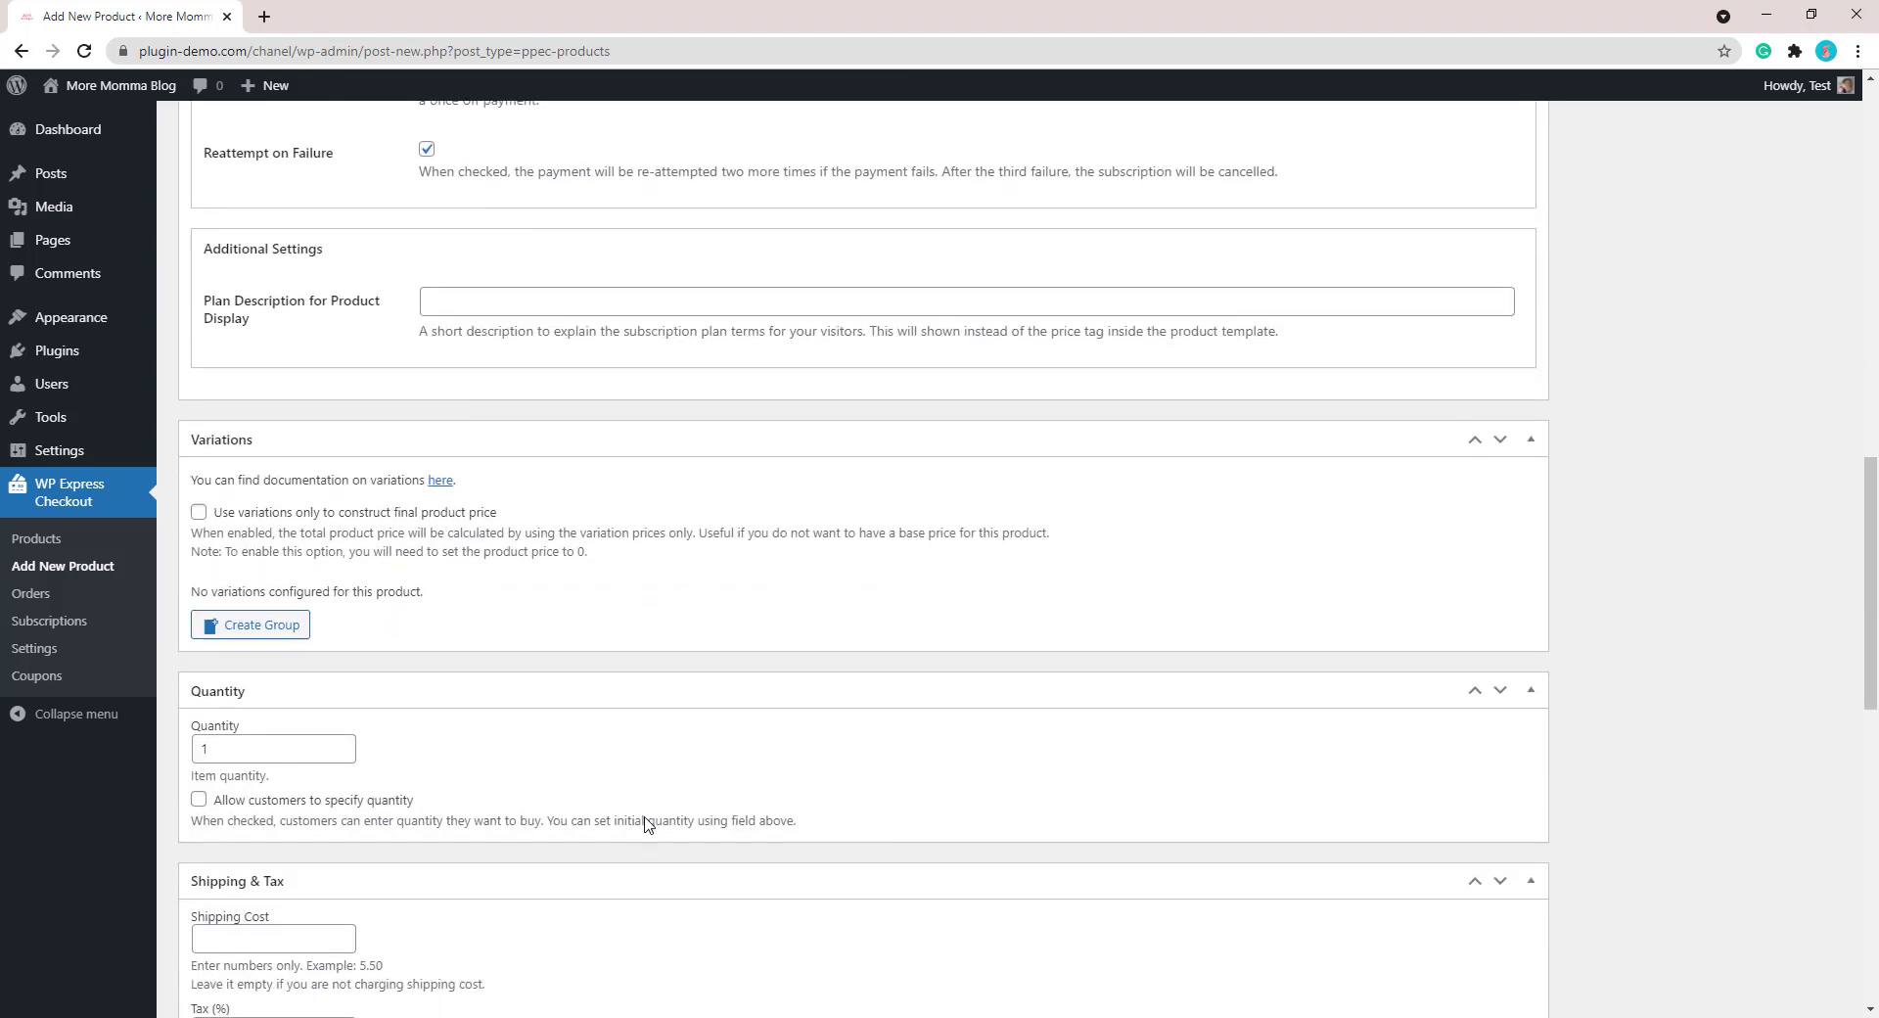
scroll(645, 825, "down", 1)
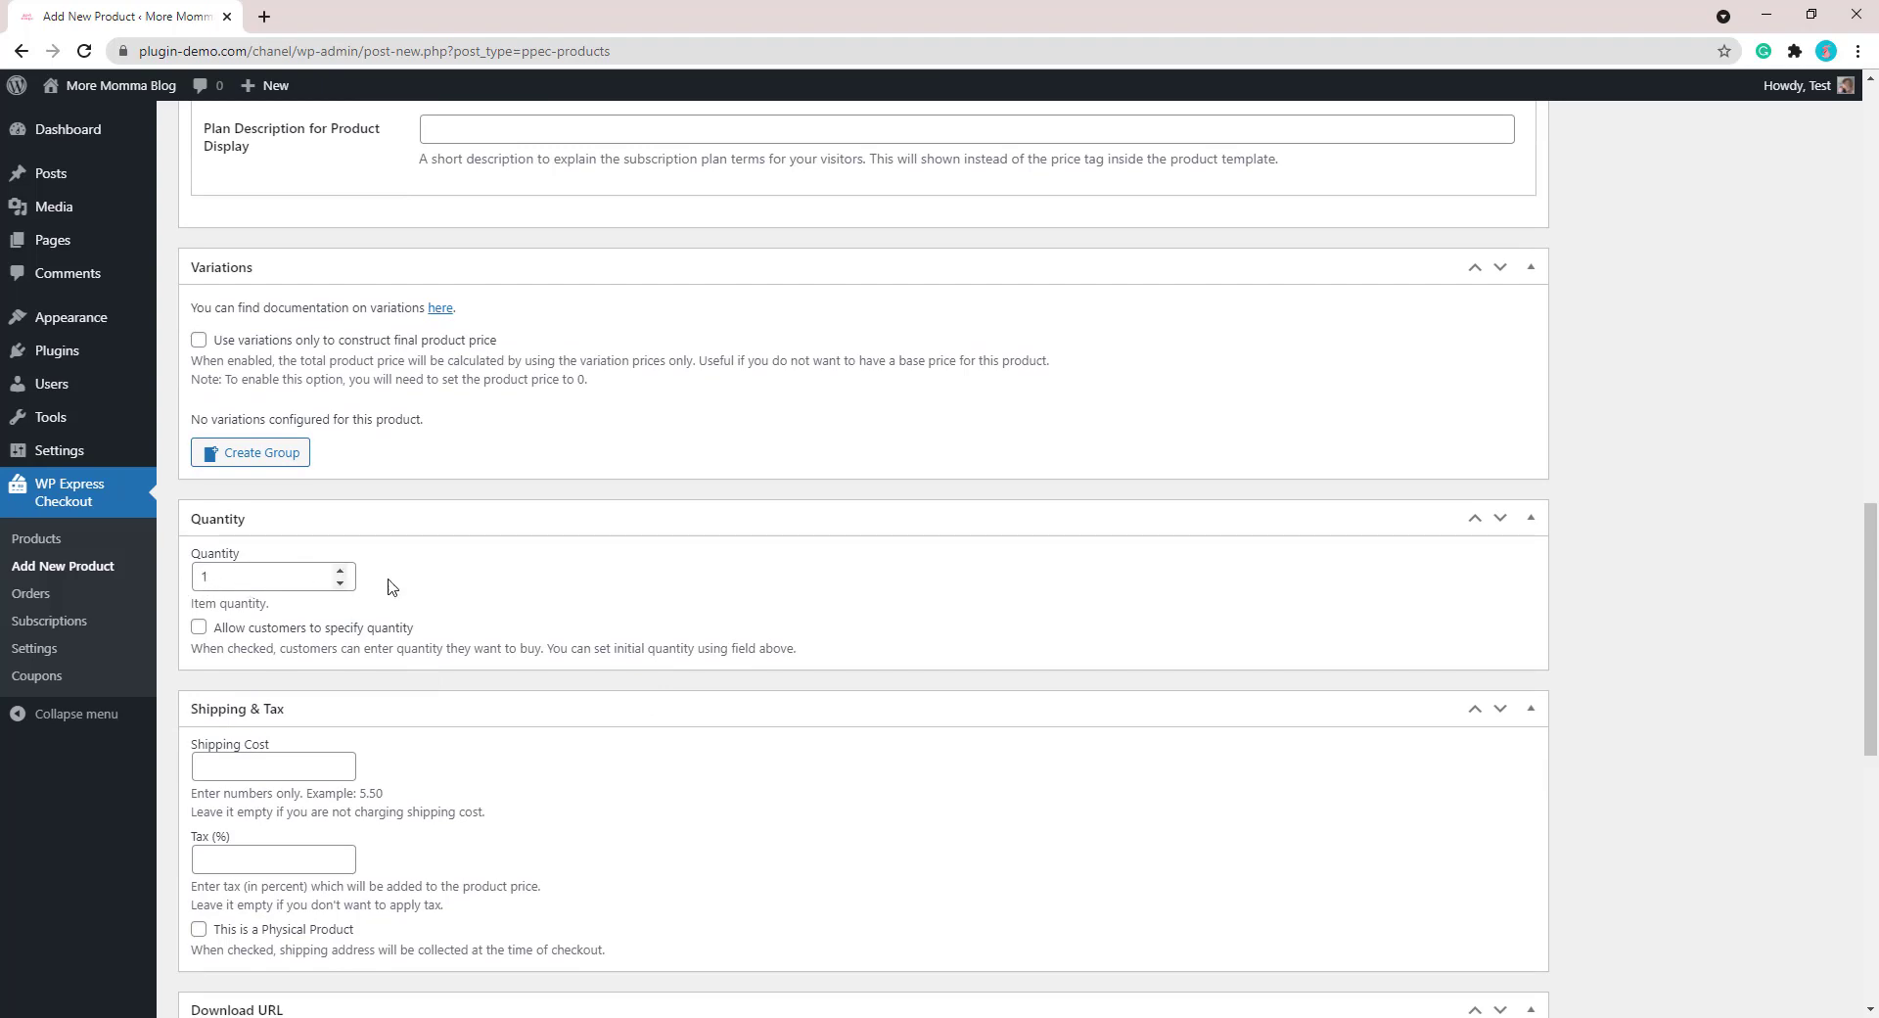
scroll(510, 648, "down", 4)
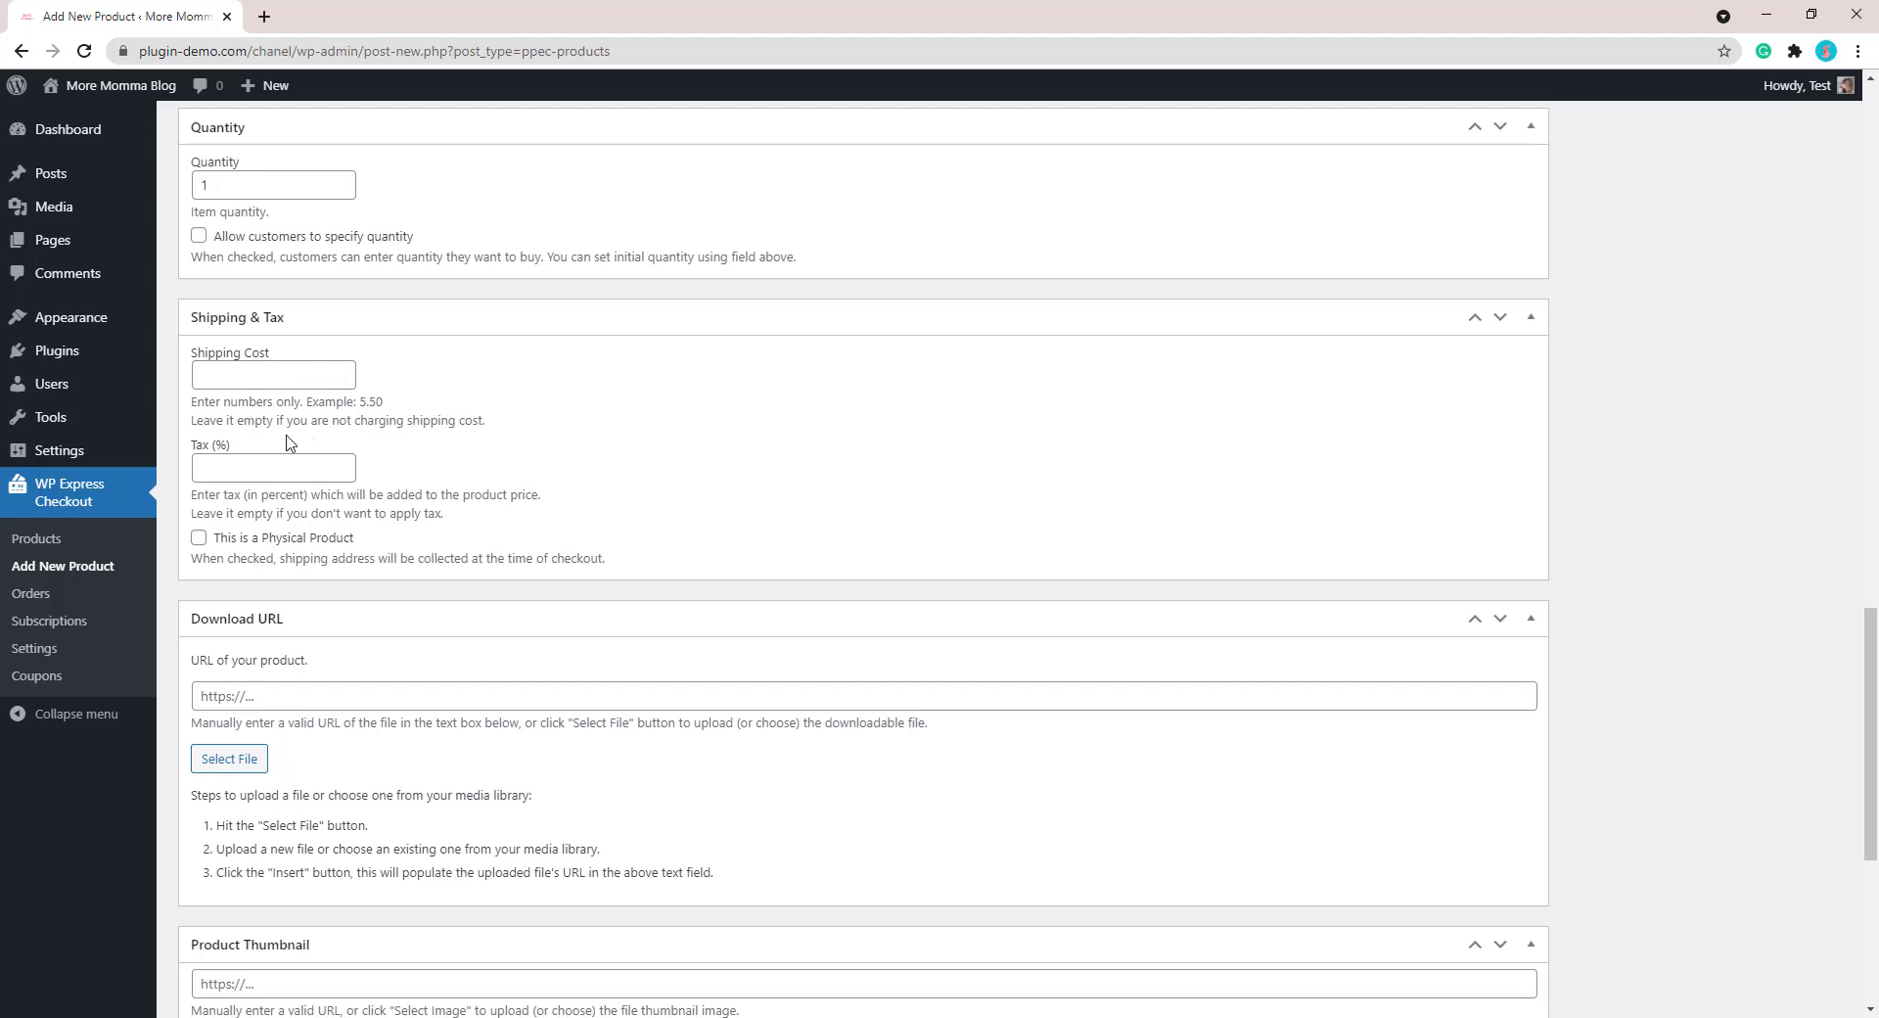
left_click(198, 539)
Insert the book image bookclun.jpg from the media library as the product thumbnail.
scroll(409, 574, "down", 3)
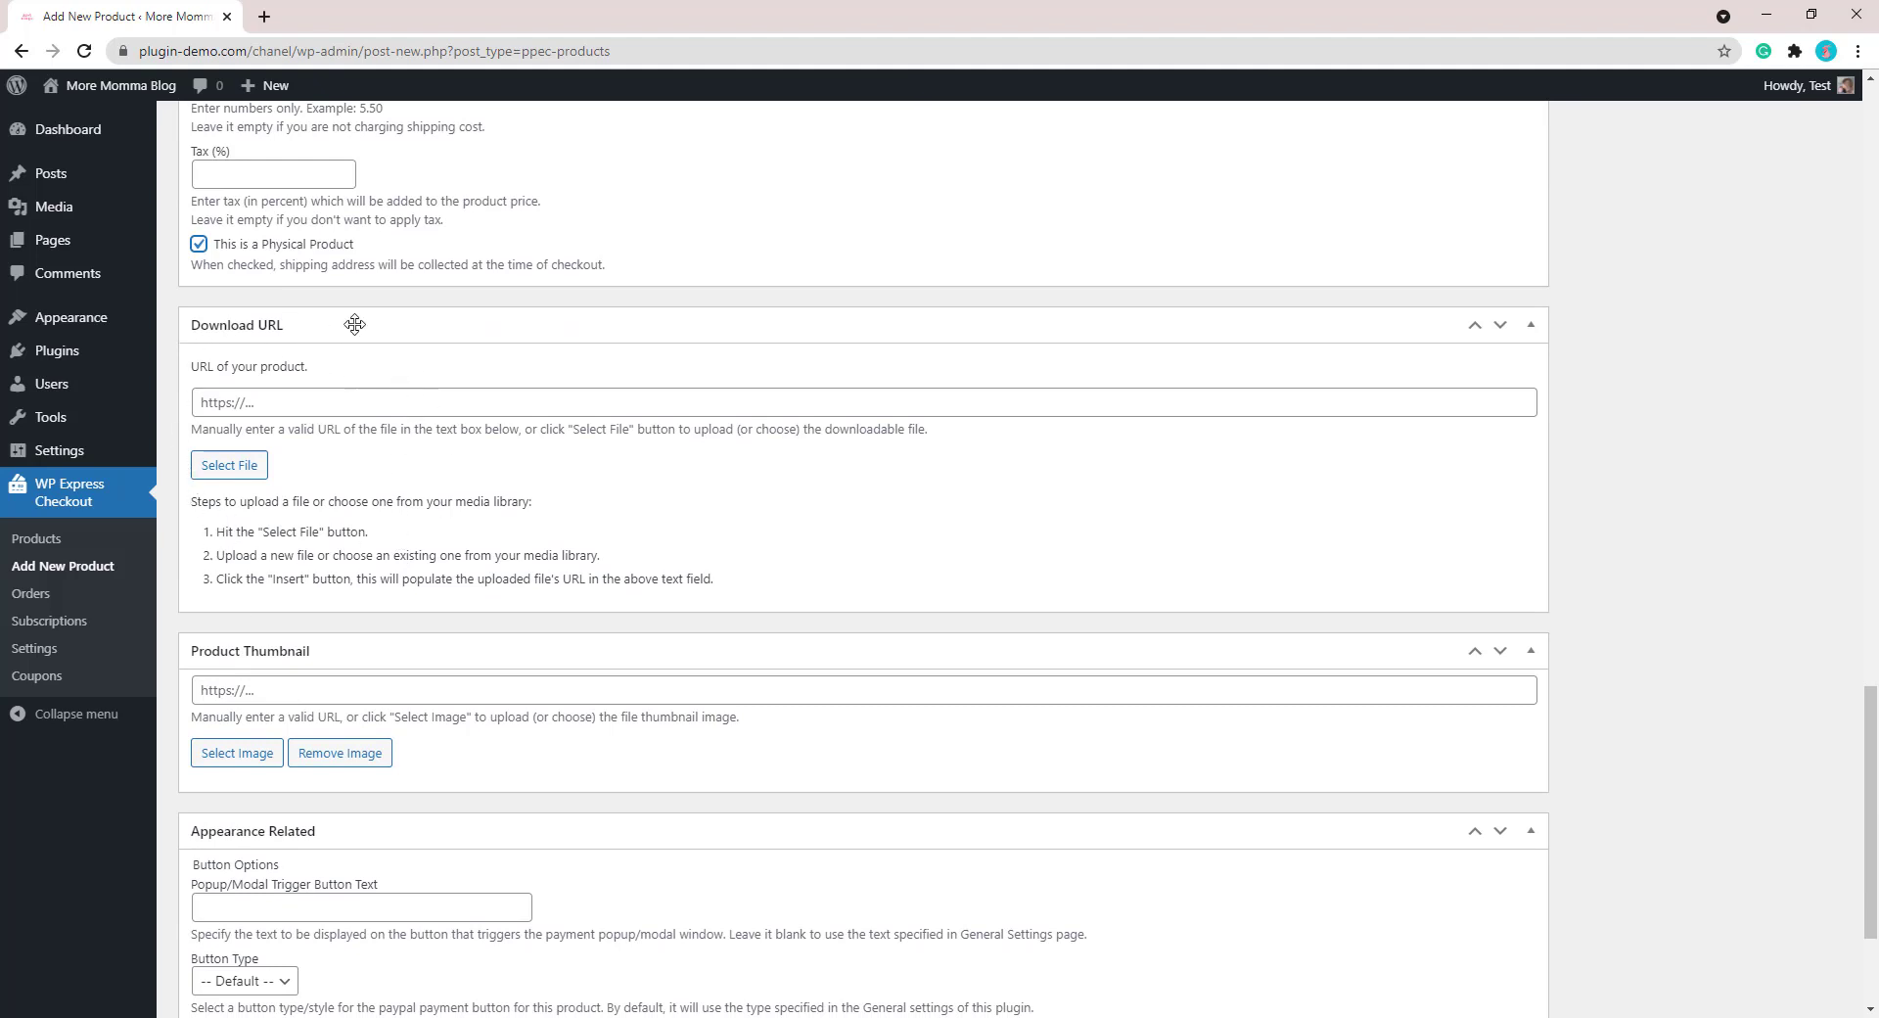
left_click(242, 468)
scroll(453, 524, "down", 3)
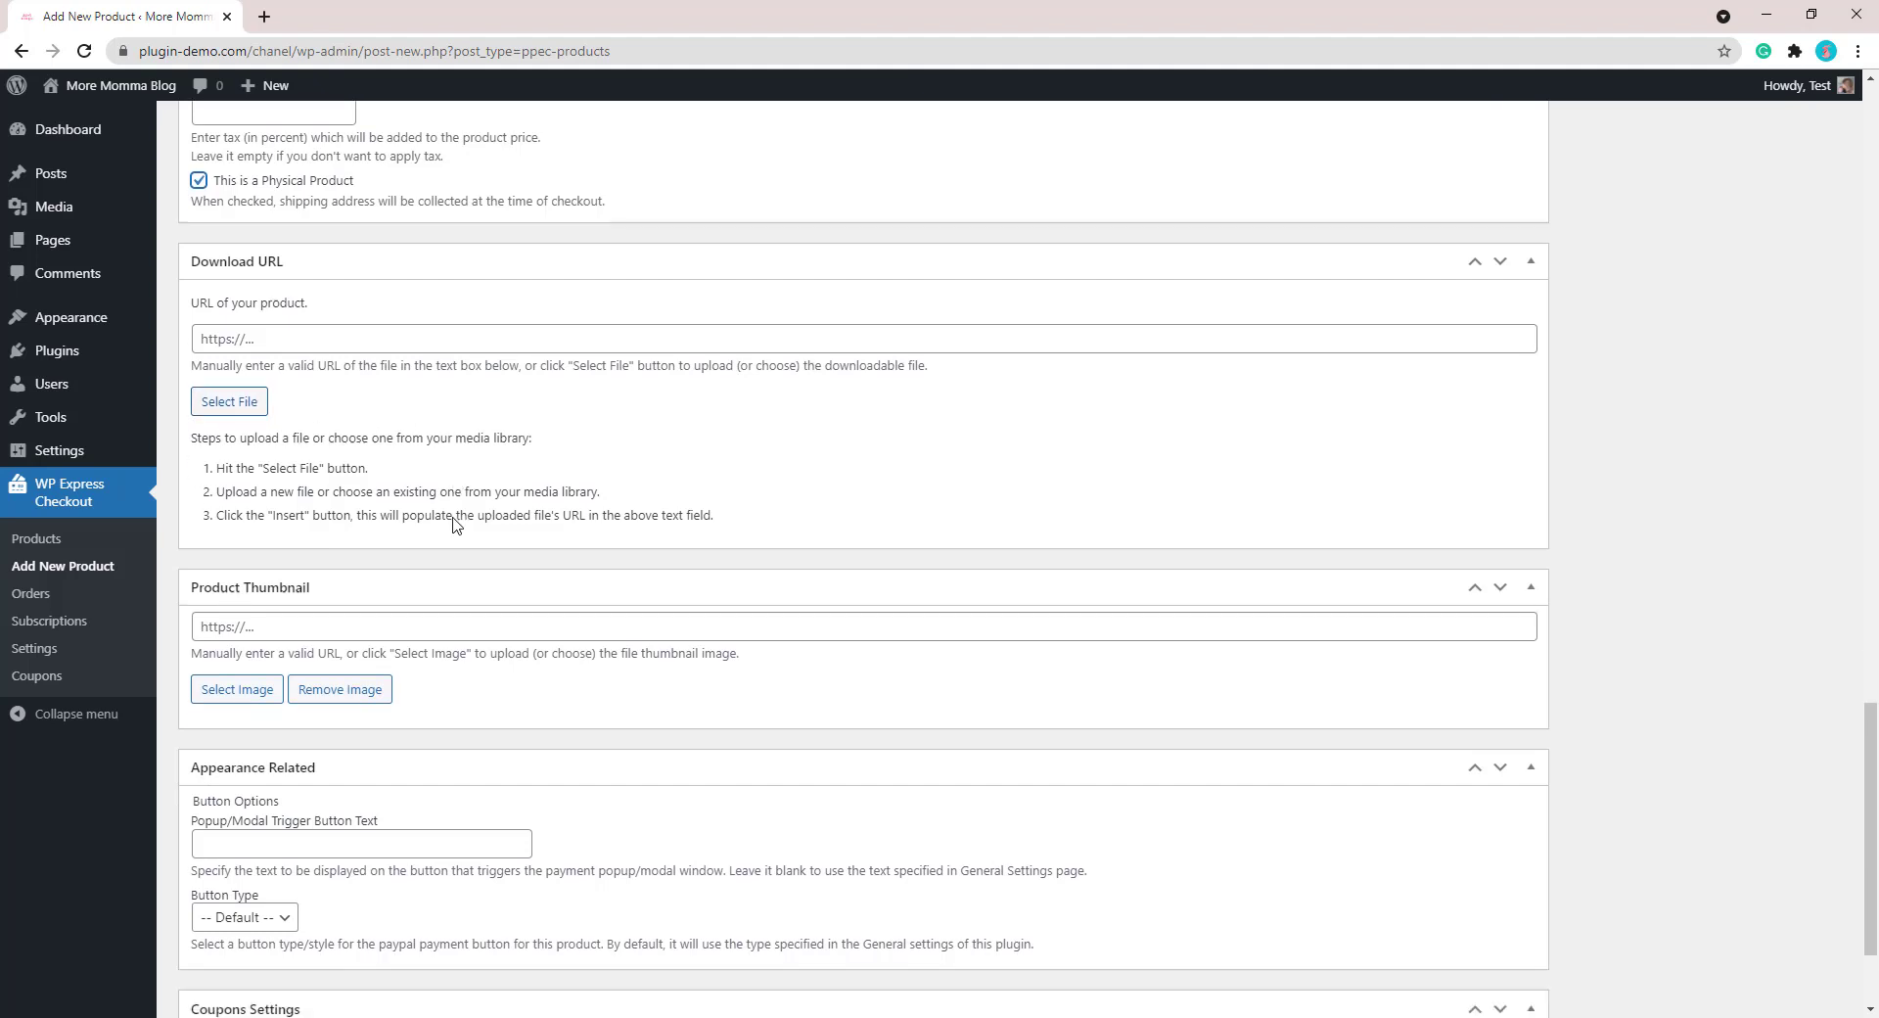
left_click(238, 521)
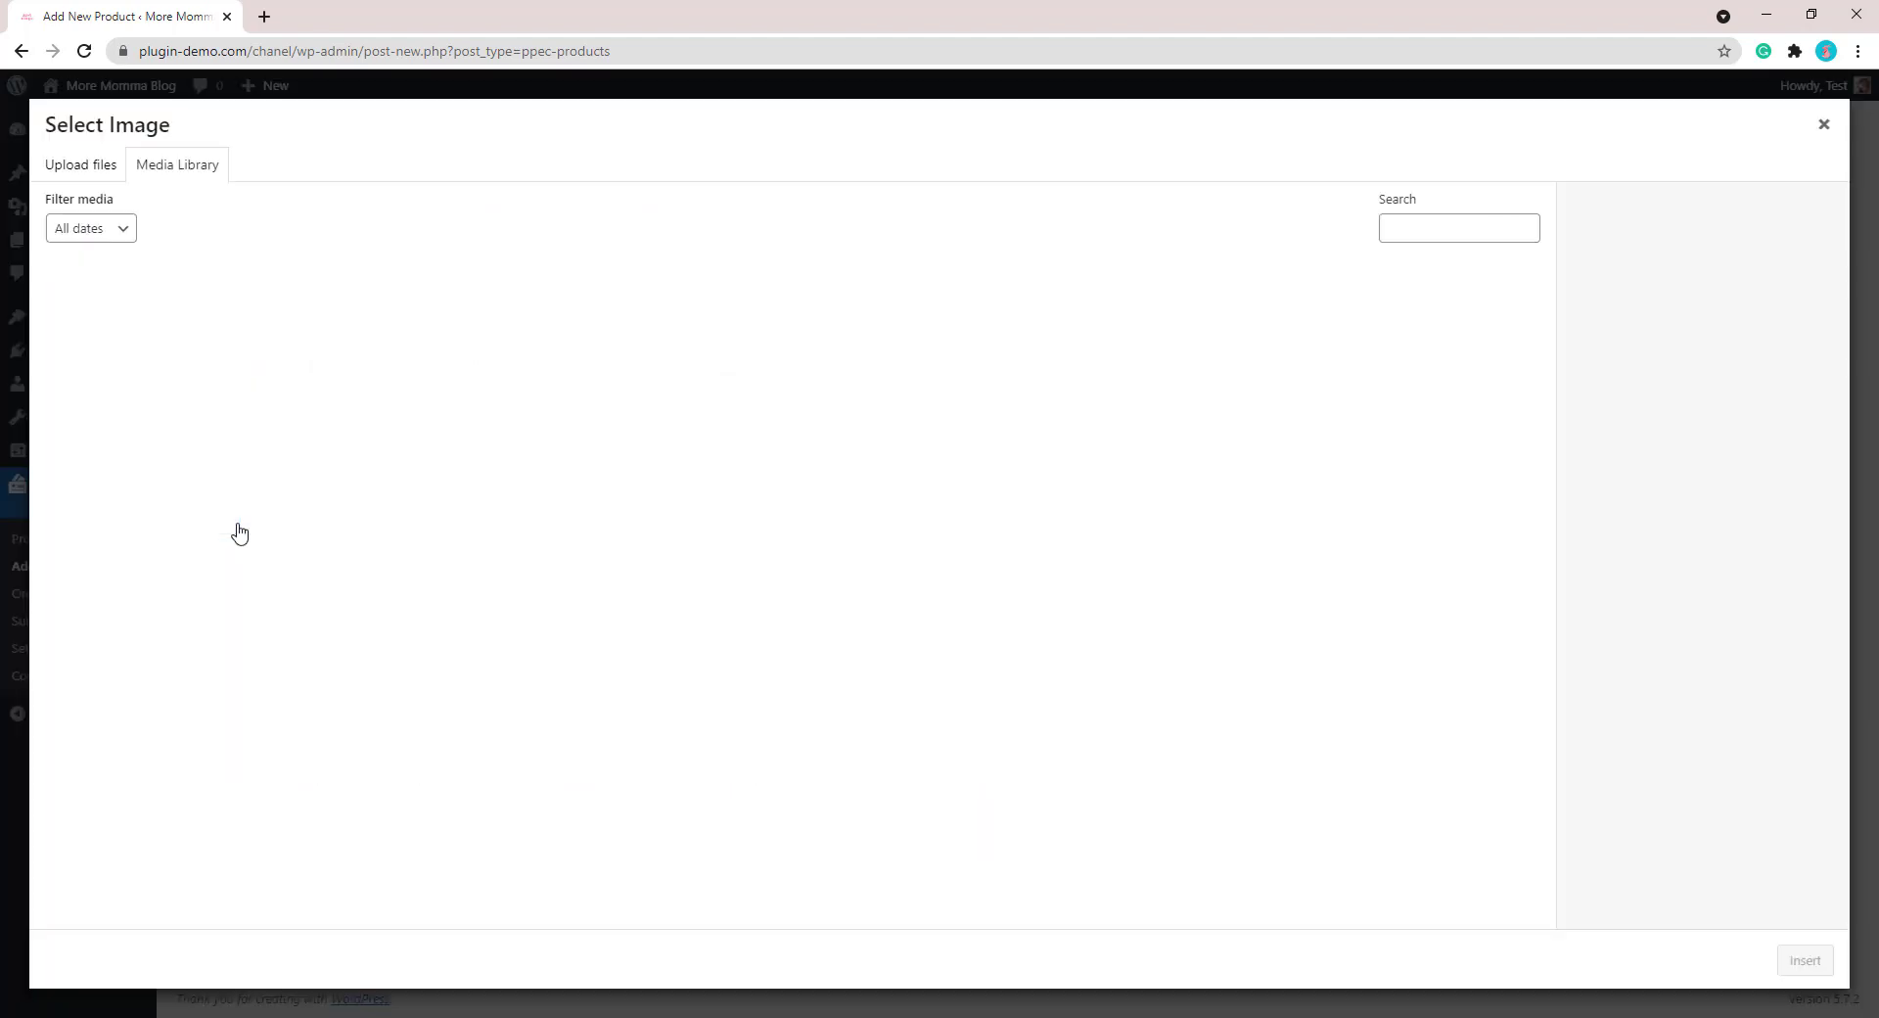
left_click(113, 338)
left_click(1804, 960)
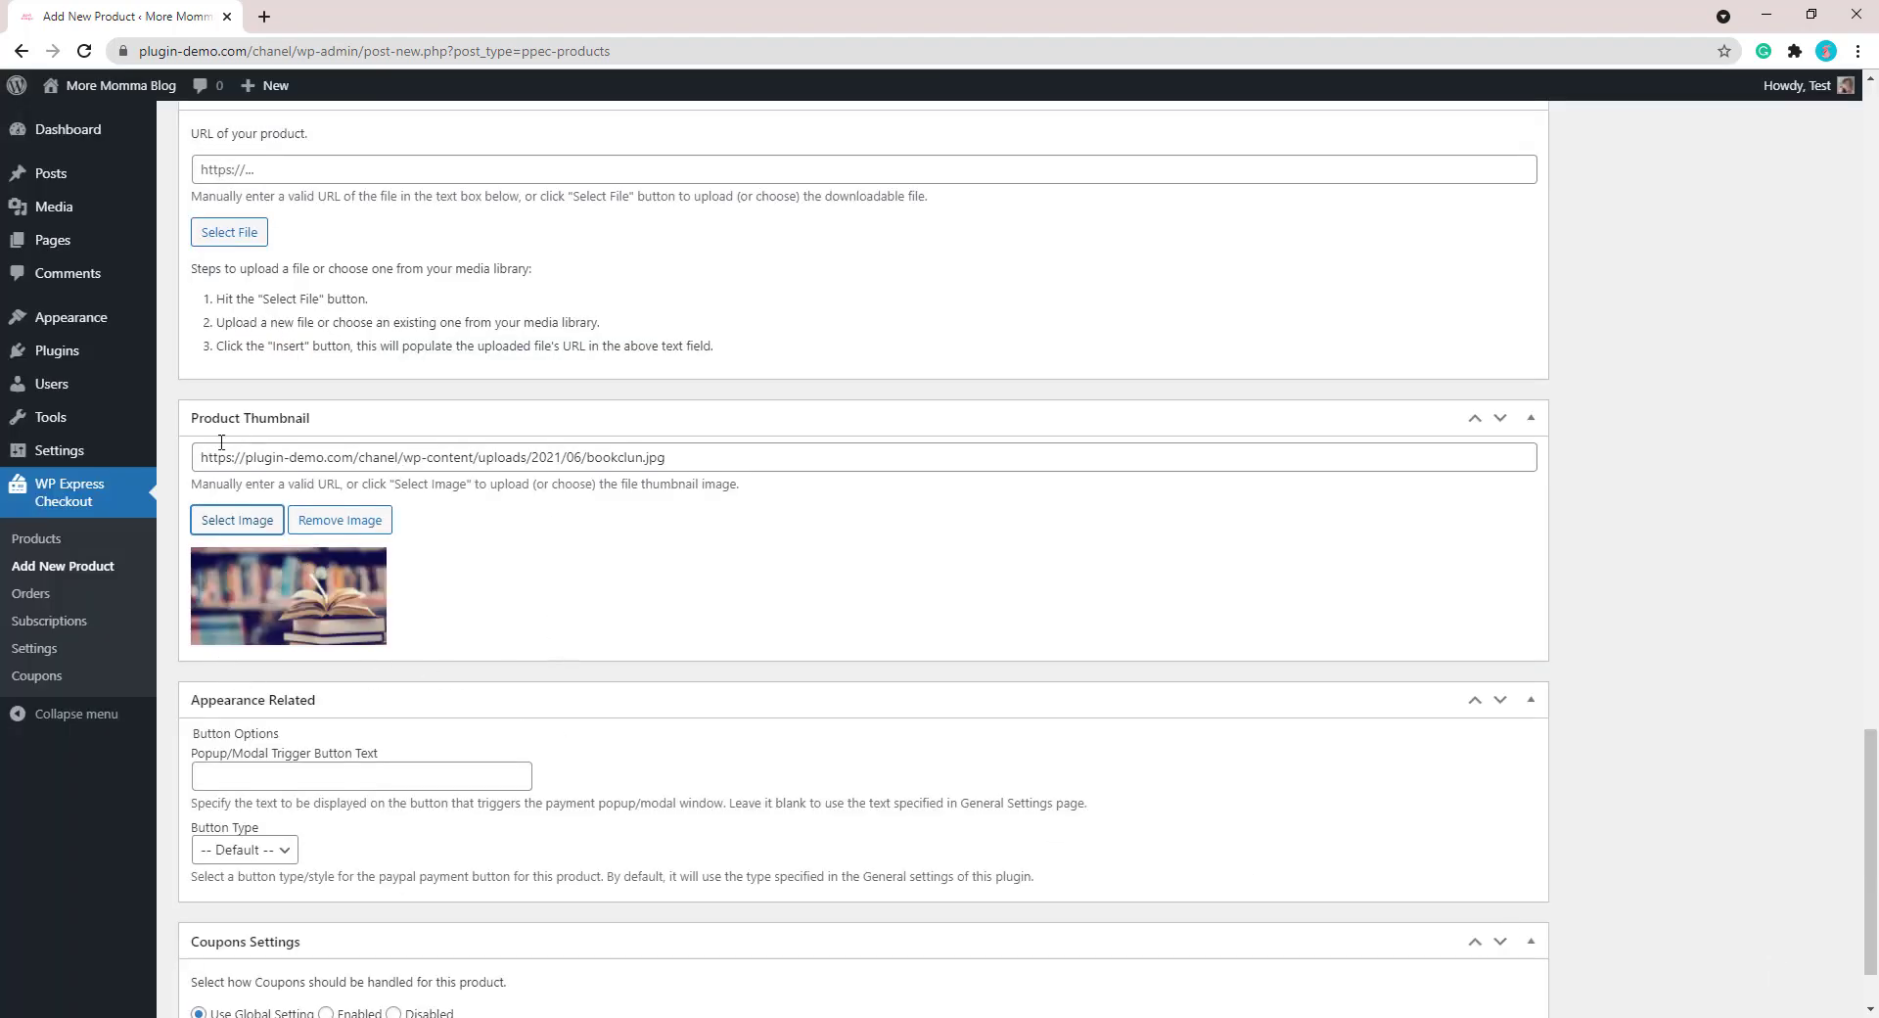
Set the product's popup trigger button text to "Subscribe Now!".
scroll(468, 648, "down", 1)
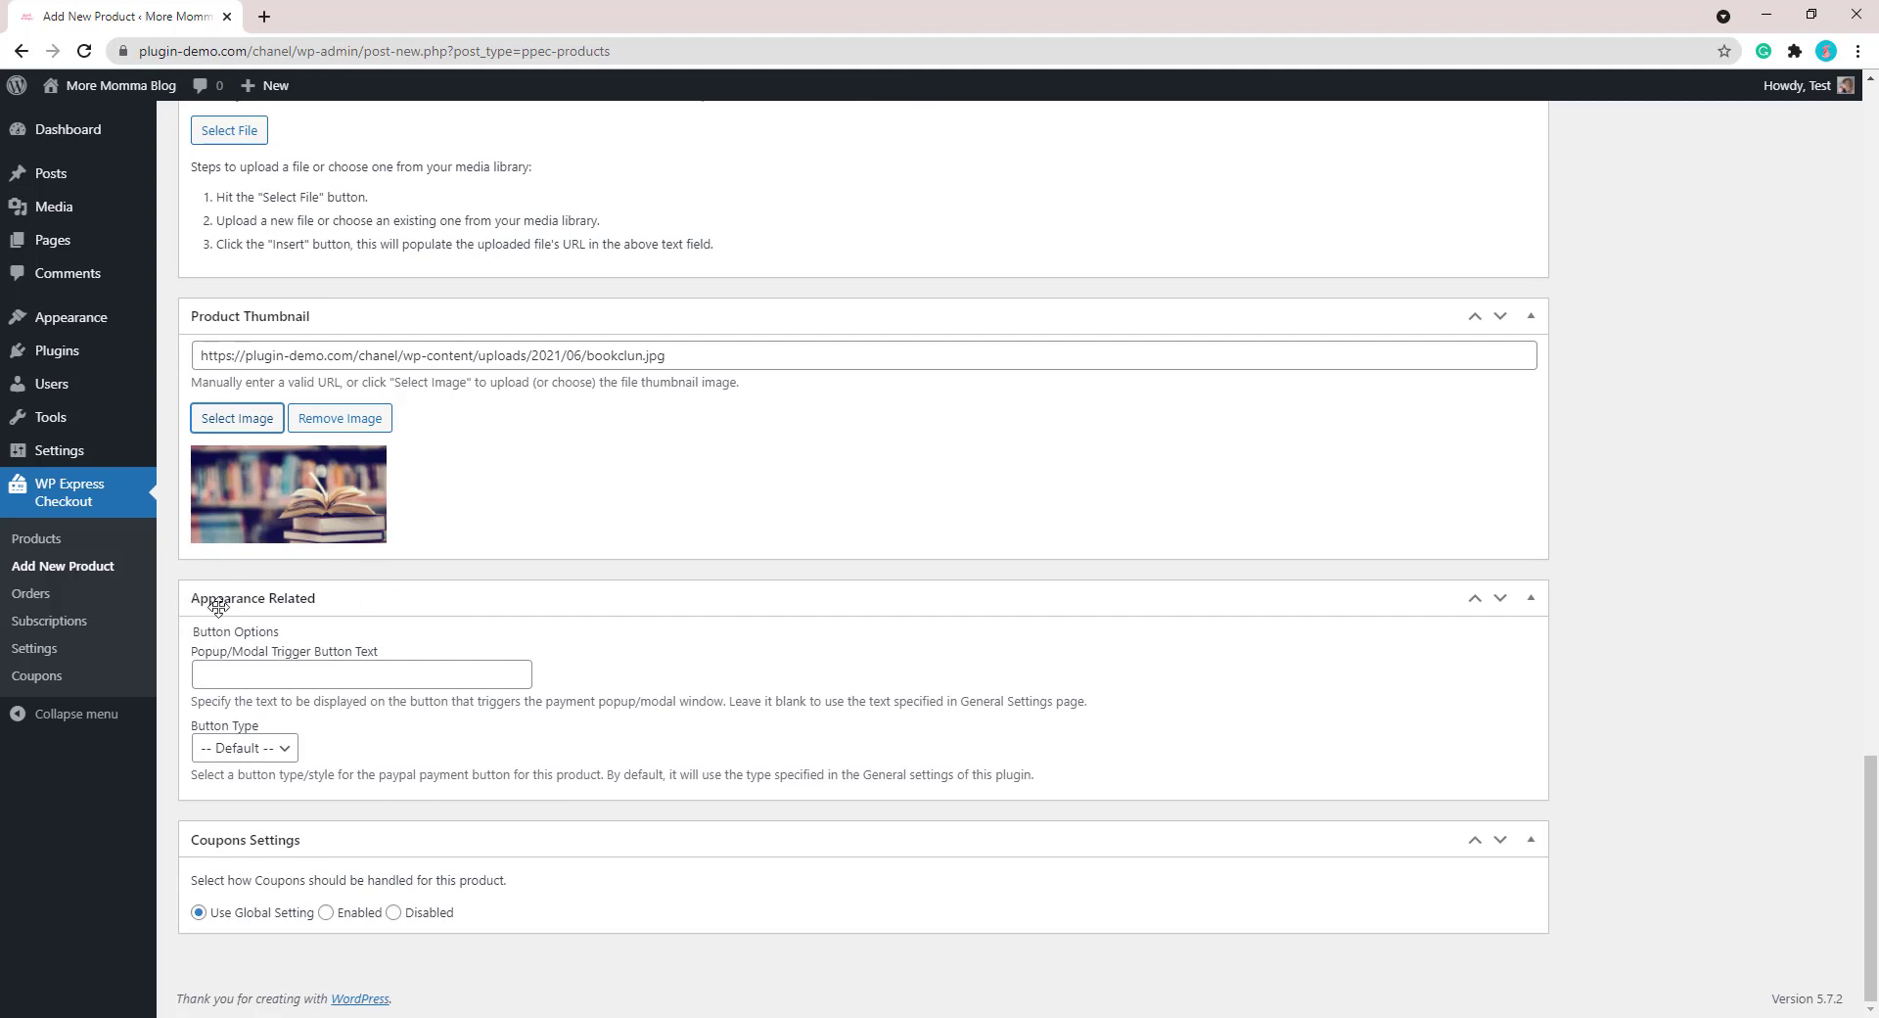
left_click(242, 665)
left_click(302, 671)
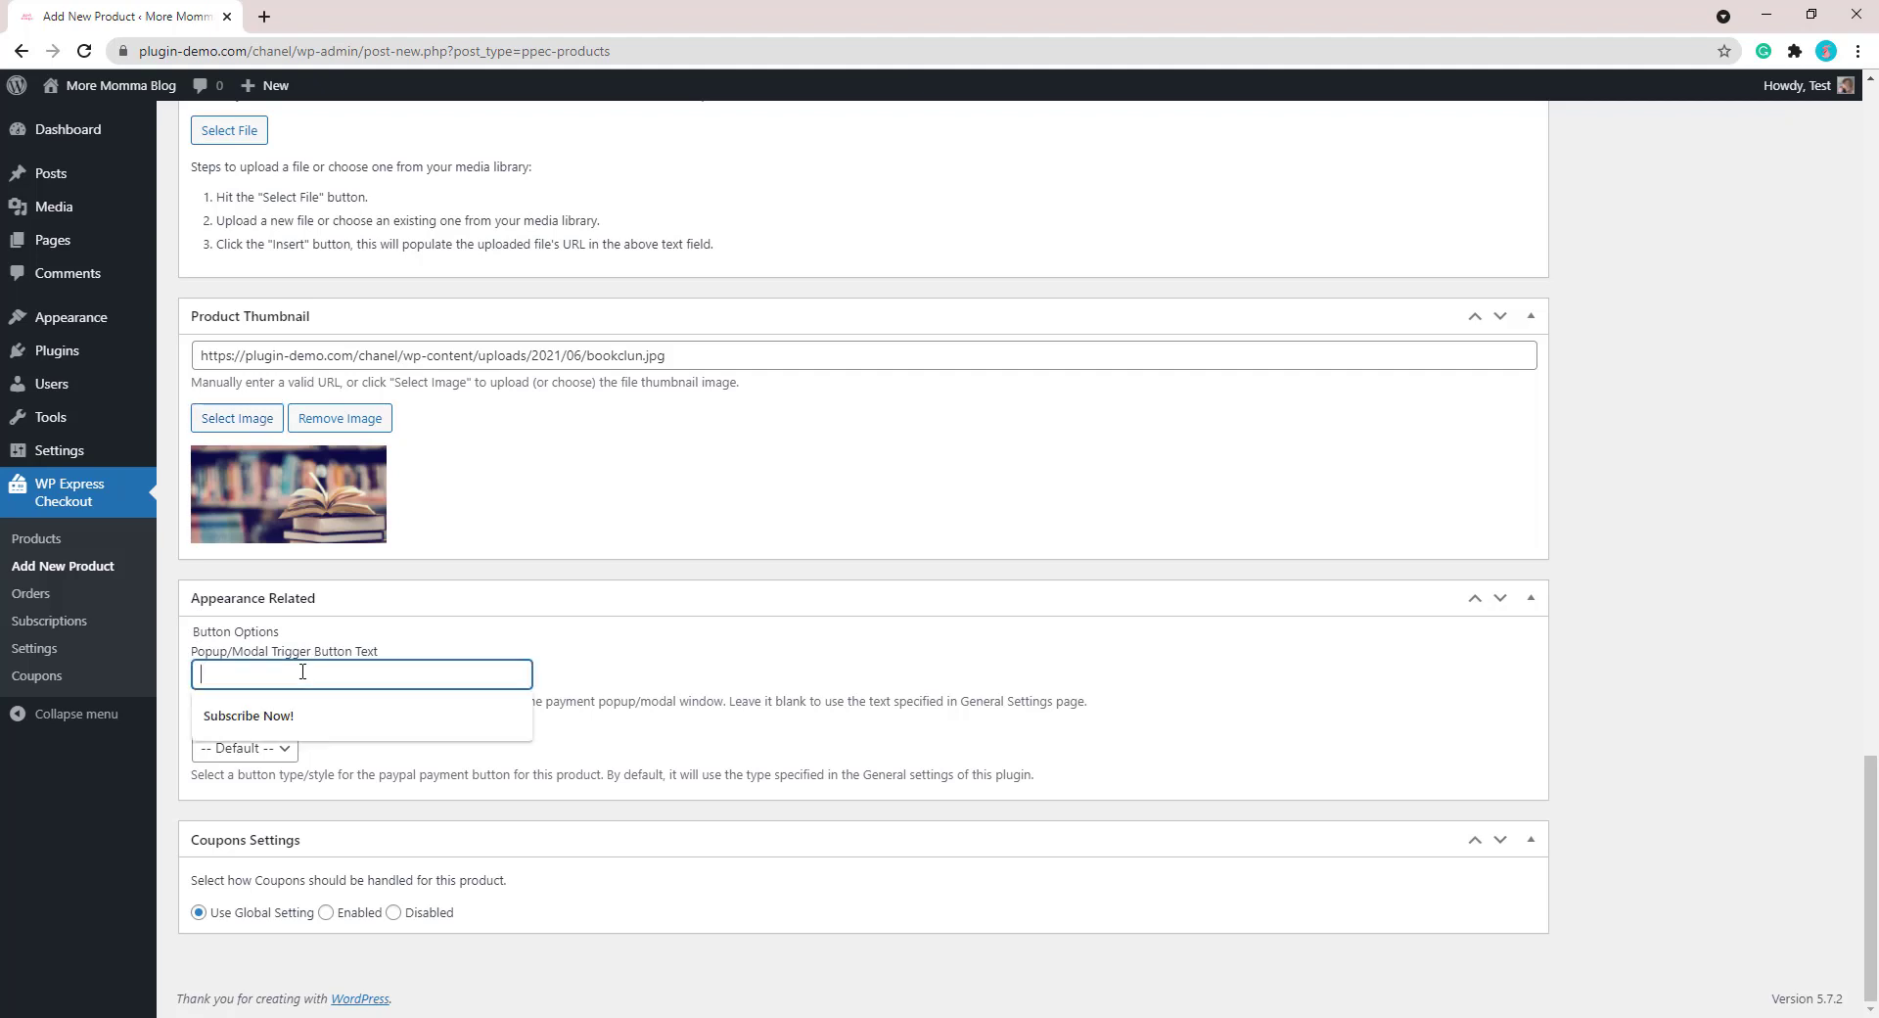
left_click(248, 716)
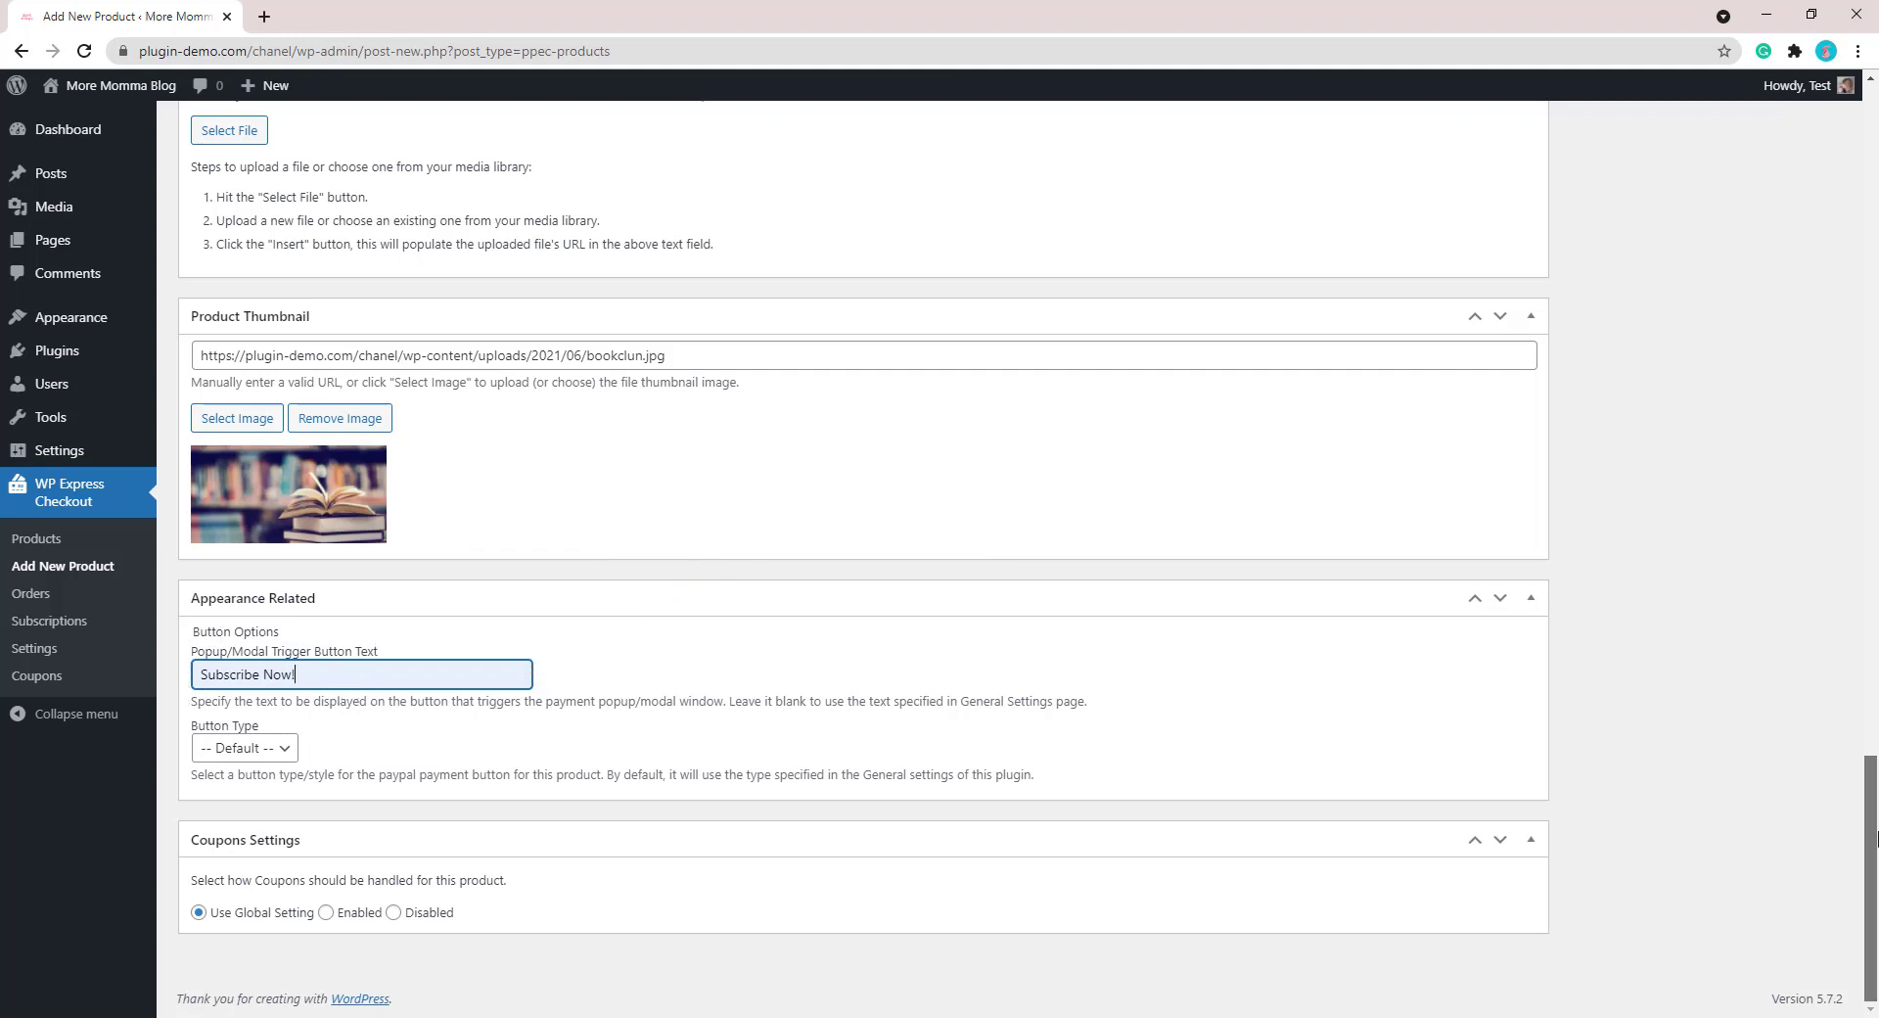
left_click_drag(1870, 777, 1856, 106)
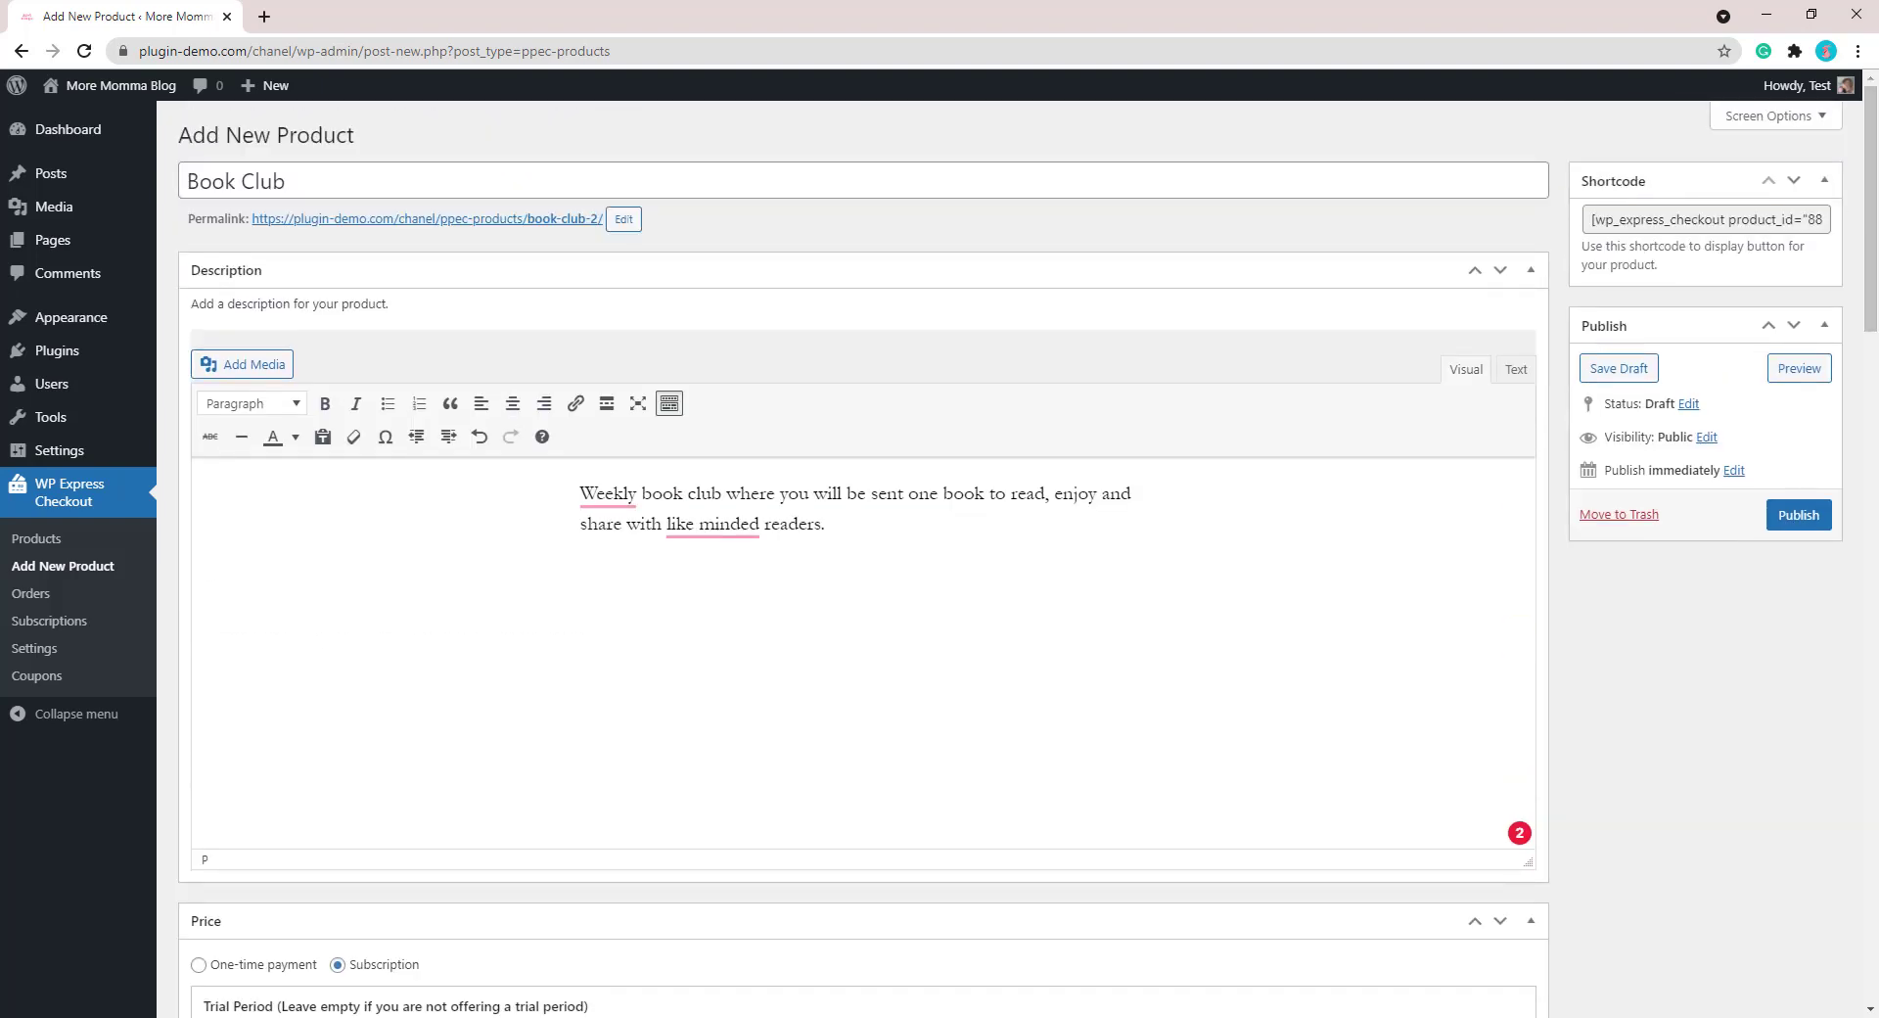
Publish the Book Club product and review the recurring price line on its public product page.
left_click(1808, 521)
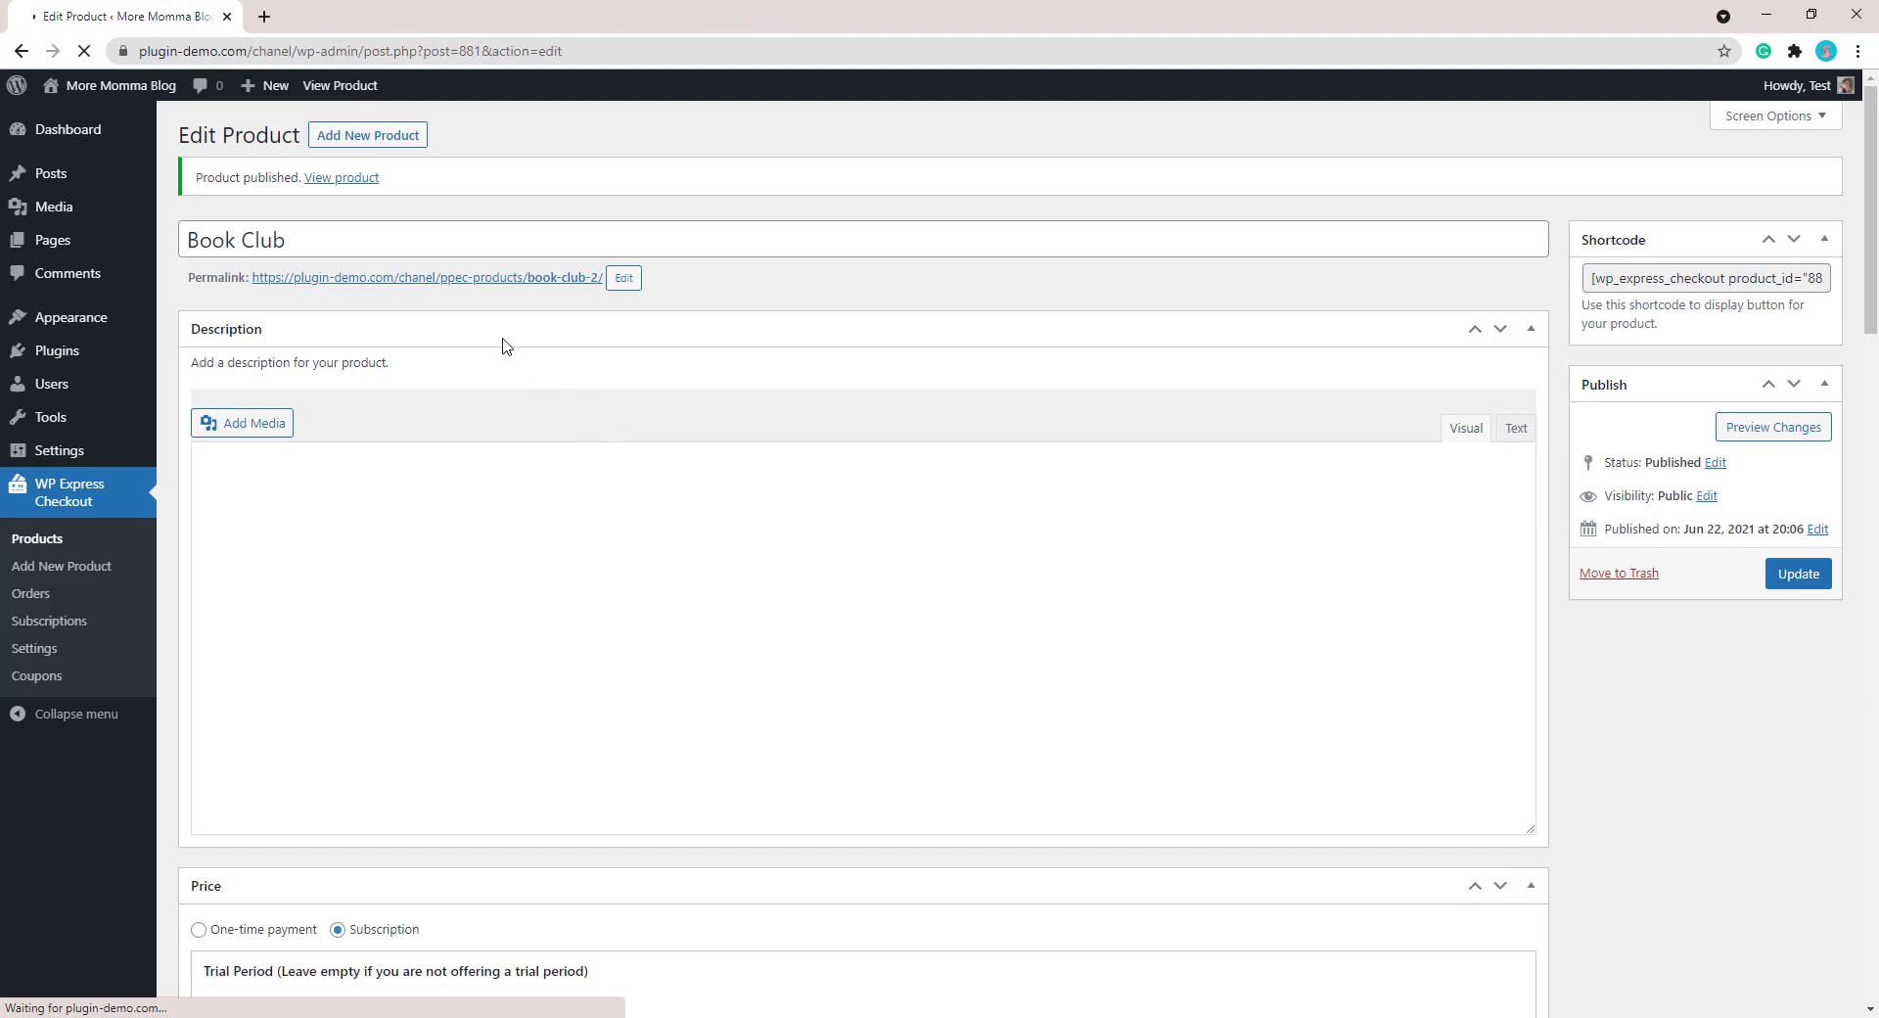
triple_click(370, 281)
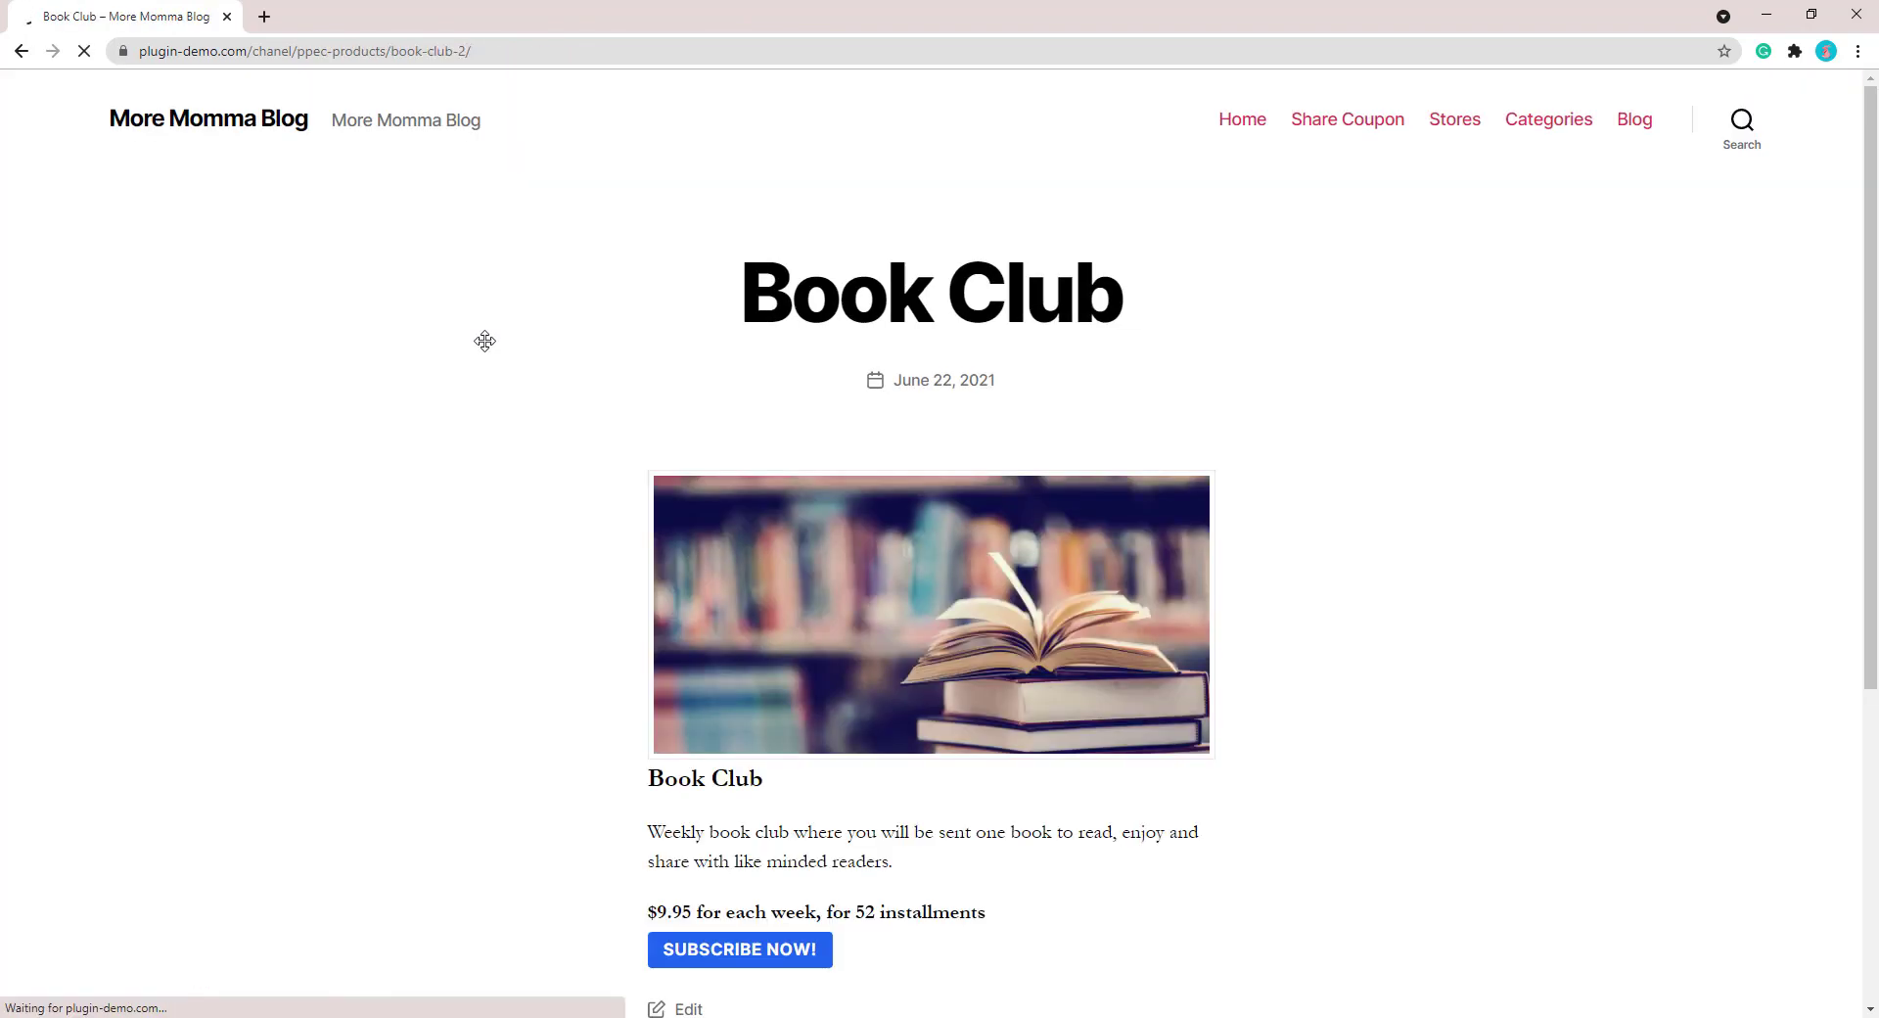
scroll(775, 300, "down", 1)
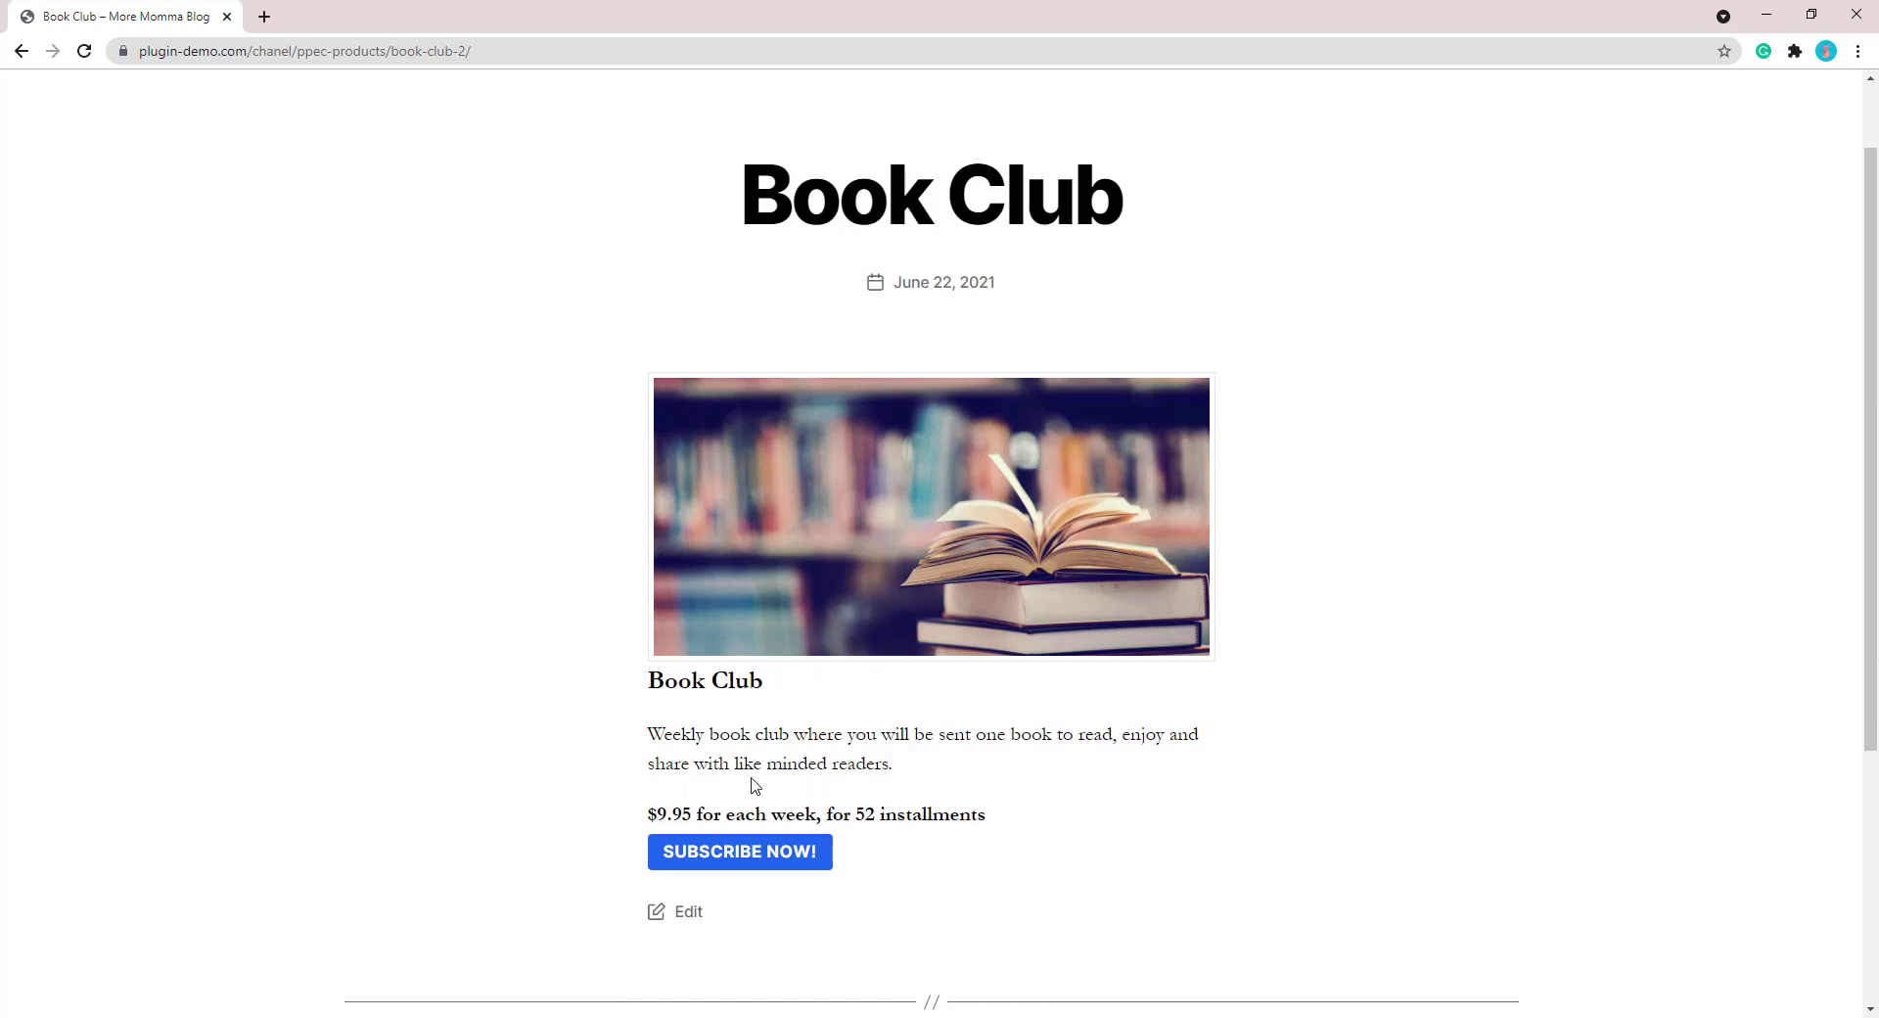
left_click_drag(647, 815, 1004, 818)
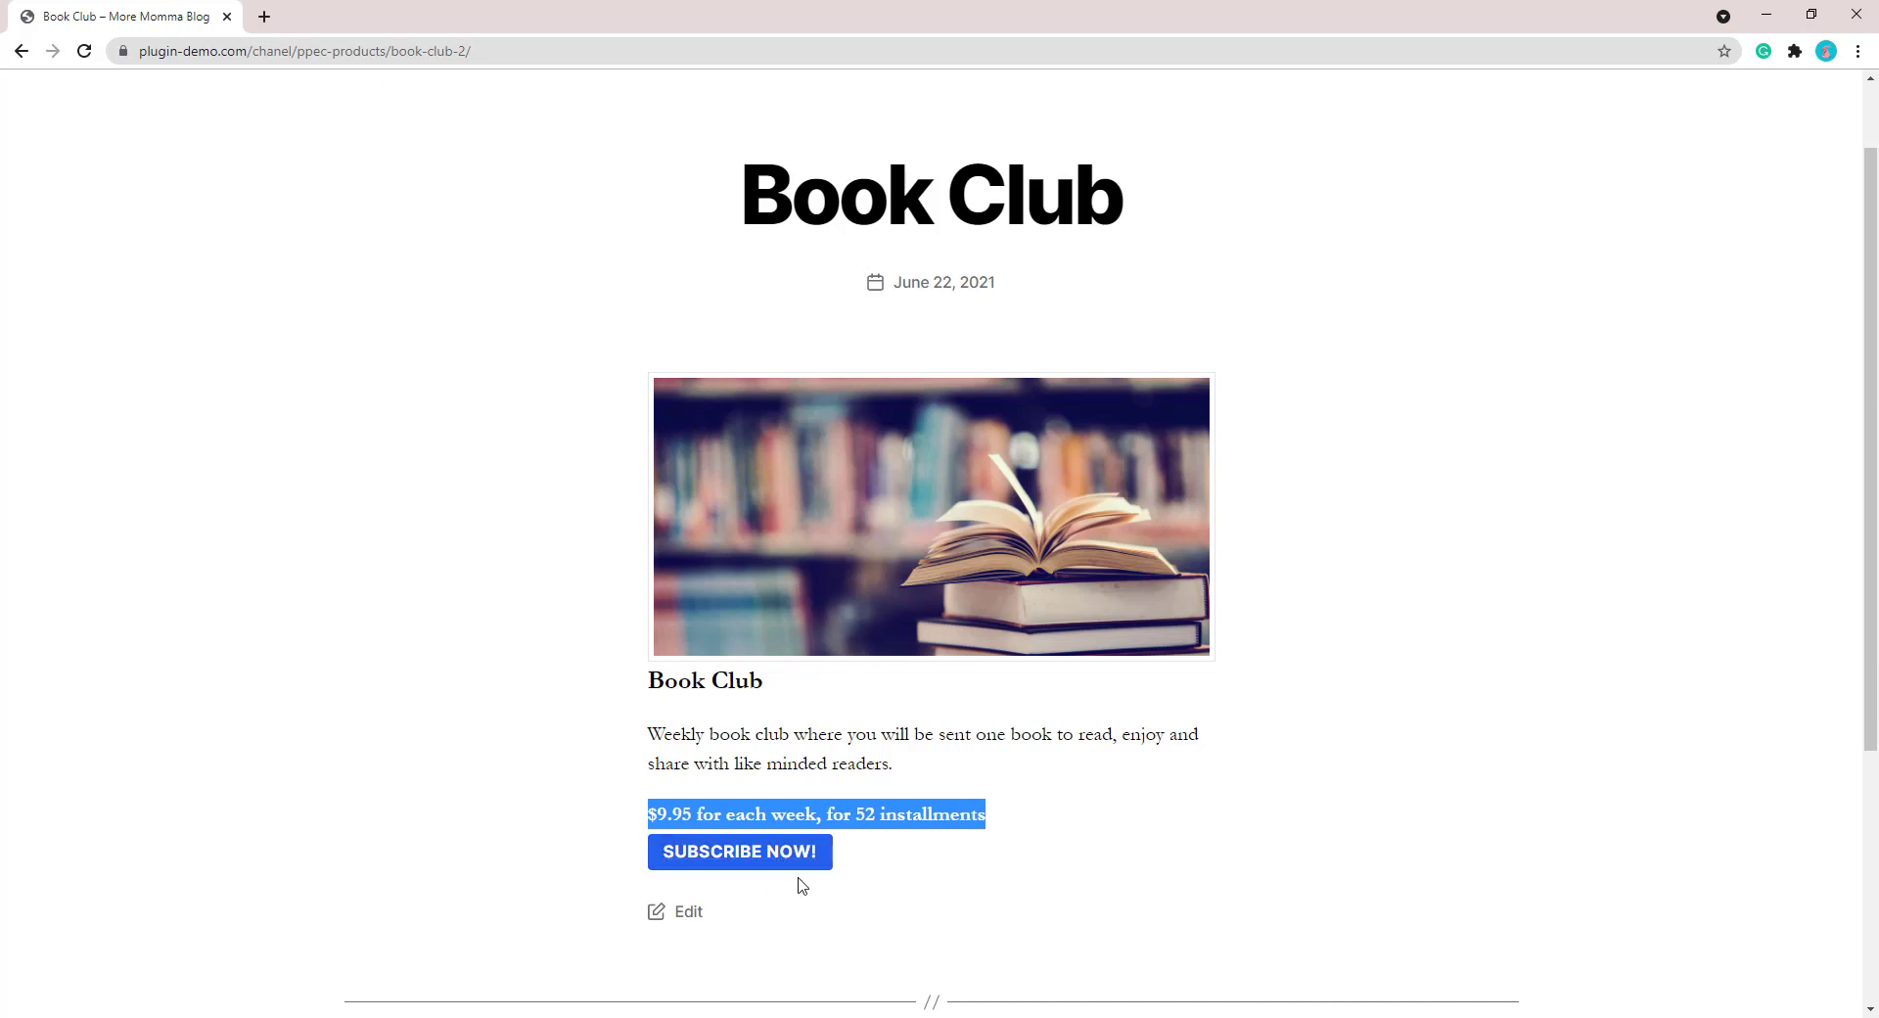
left_click(589, 839)
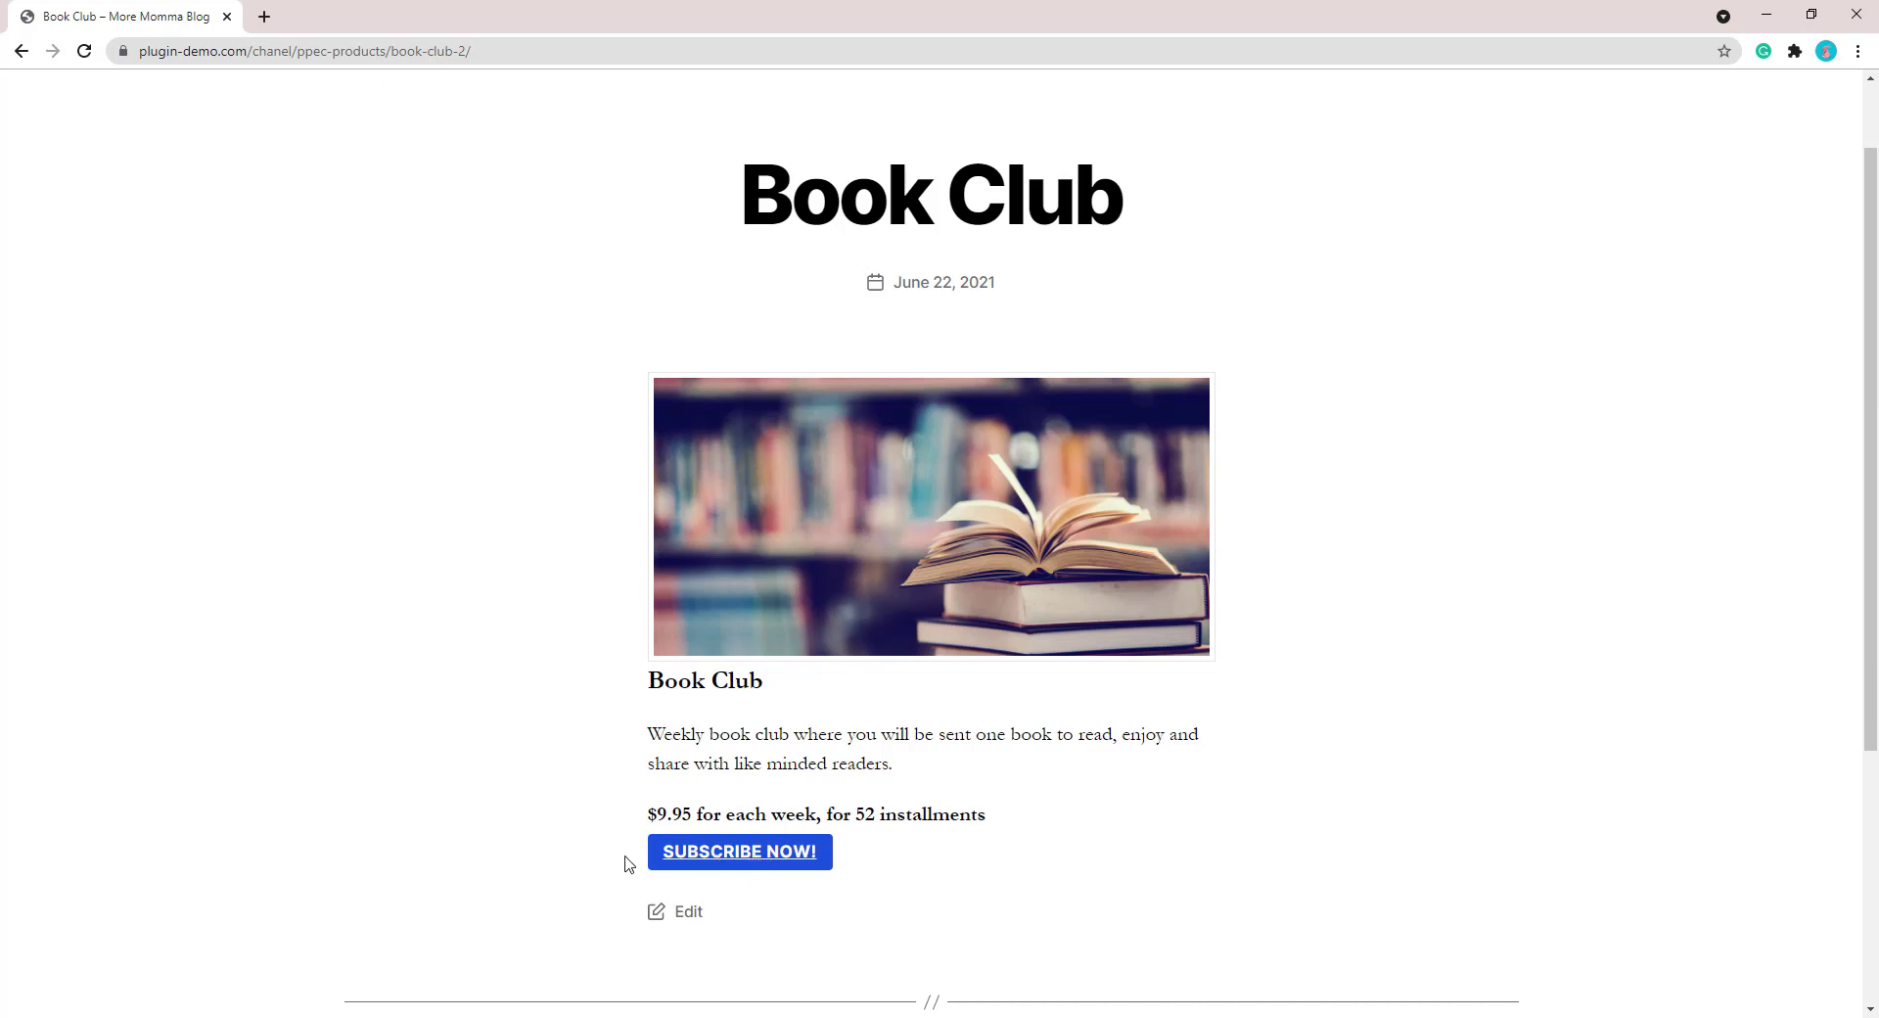
Return to the Book Club product's edit page and copy its full shortcode.
left_click(21, 50)
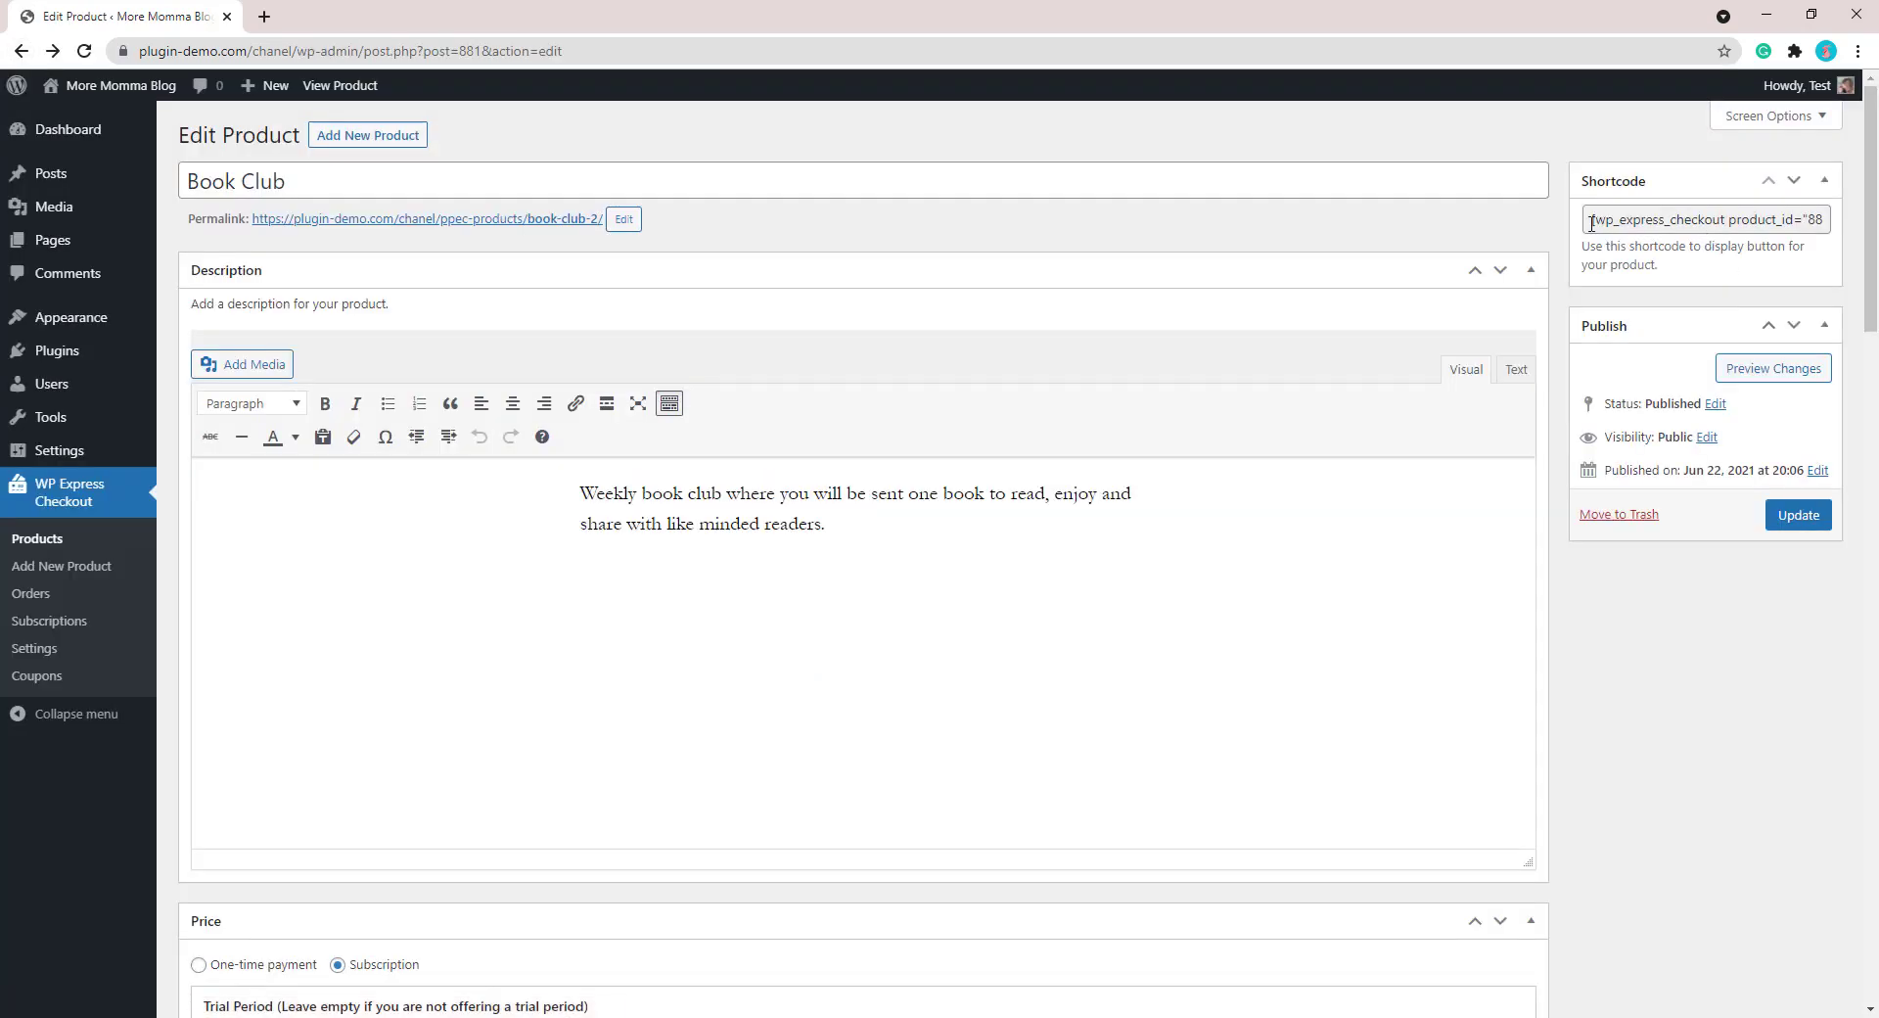
left_click_drag(1591, 223, 1847, 235)
right_click(1812, 227)
left_click(1783, 247)
Create a new WordPress page titled "Book Clubs".
mouse_move(98, 244)
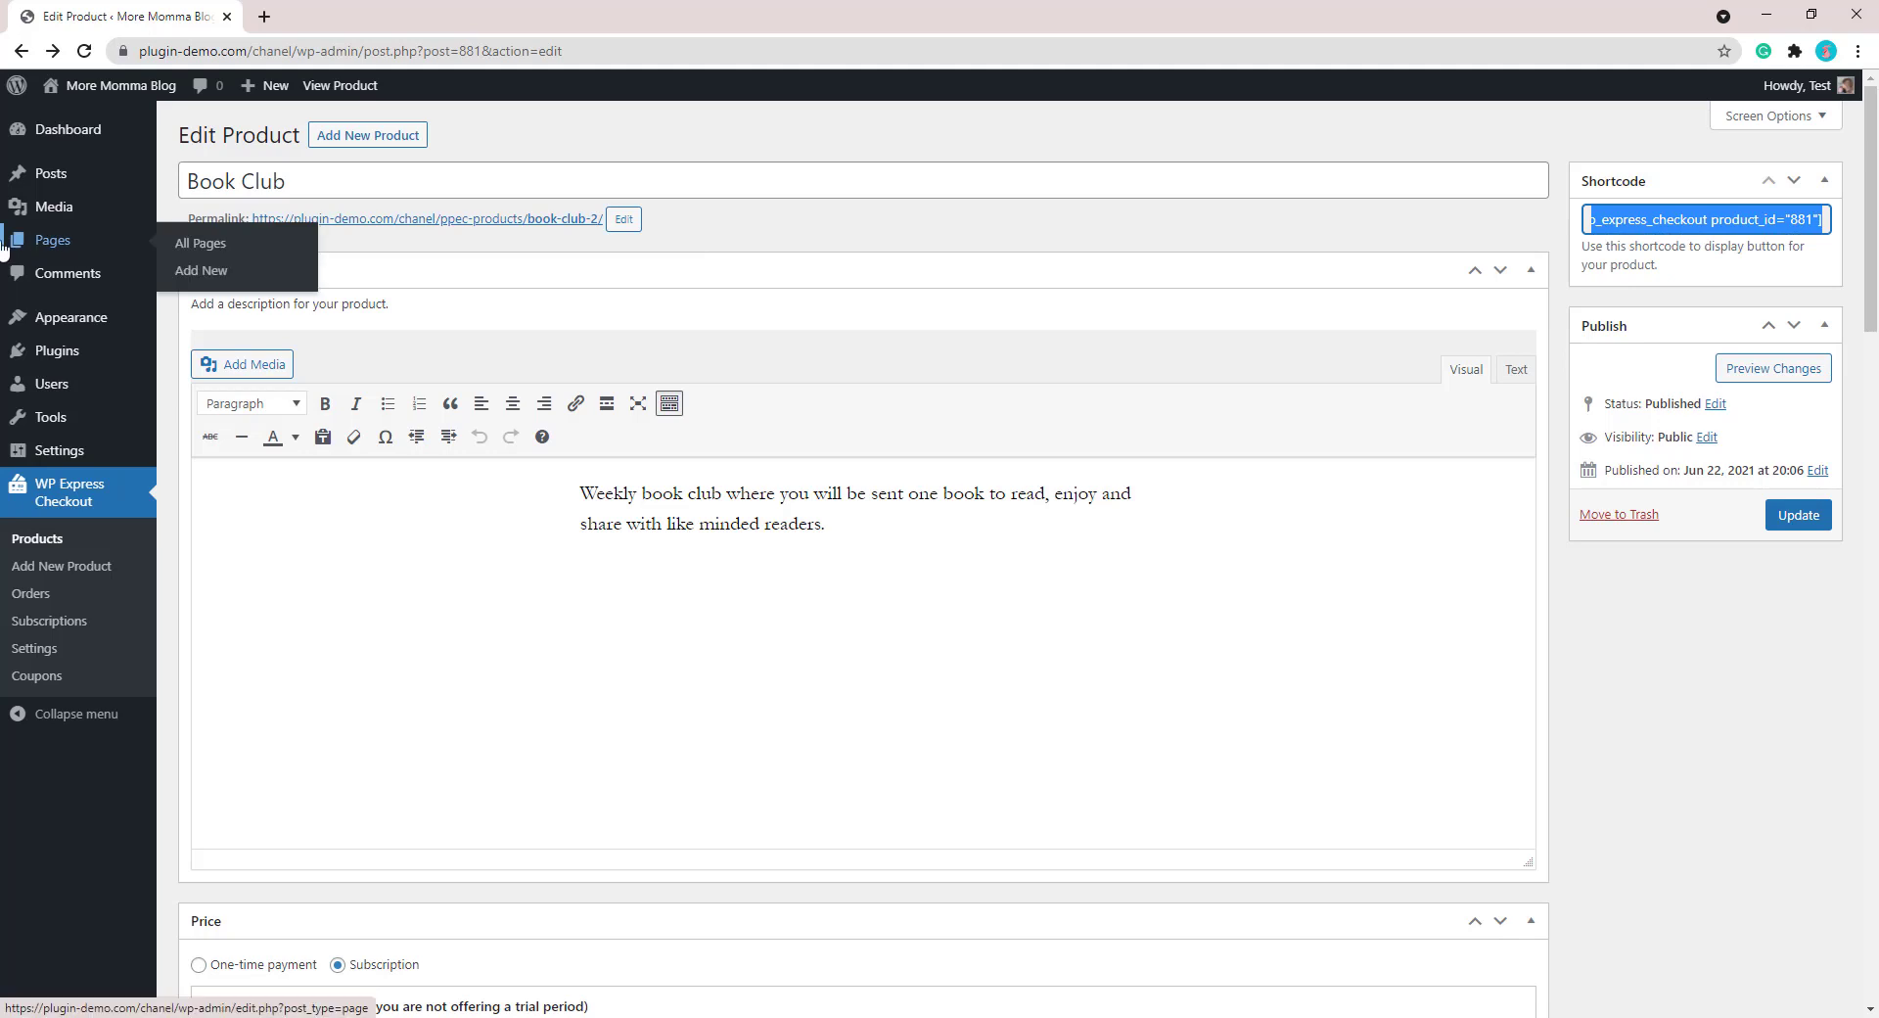
left_click(198, 270)
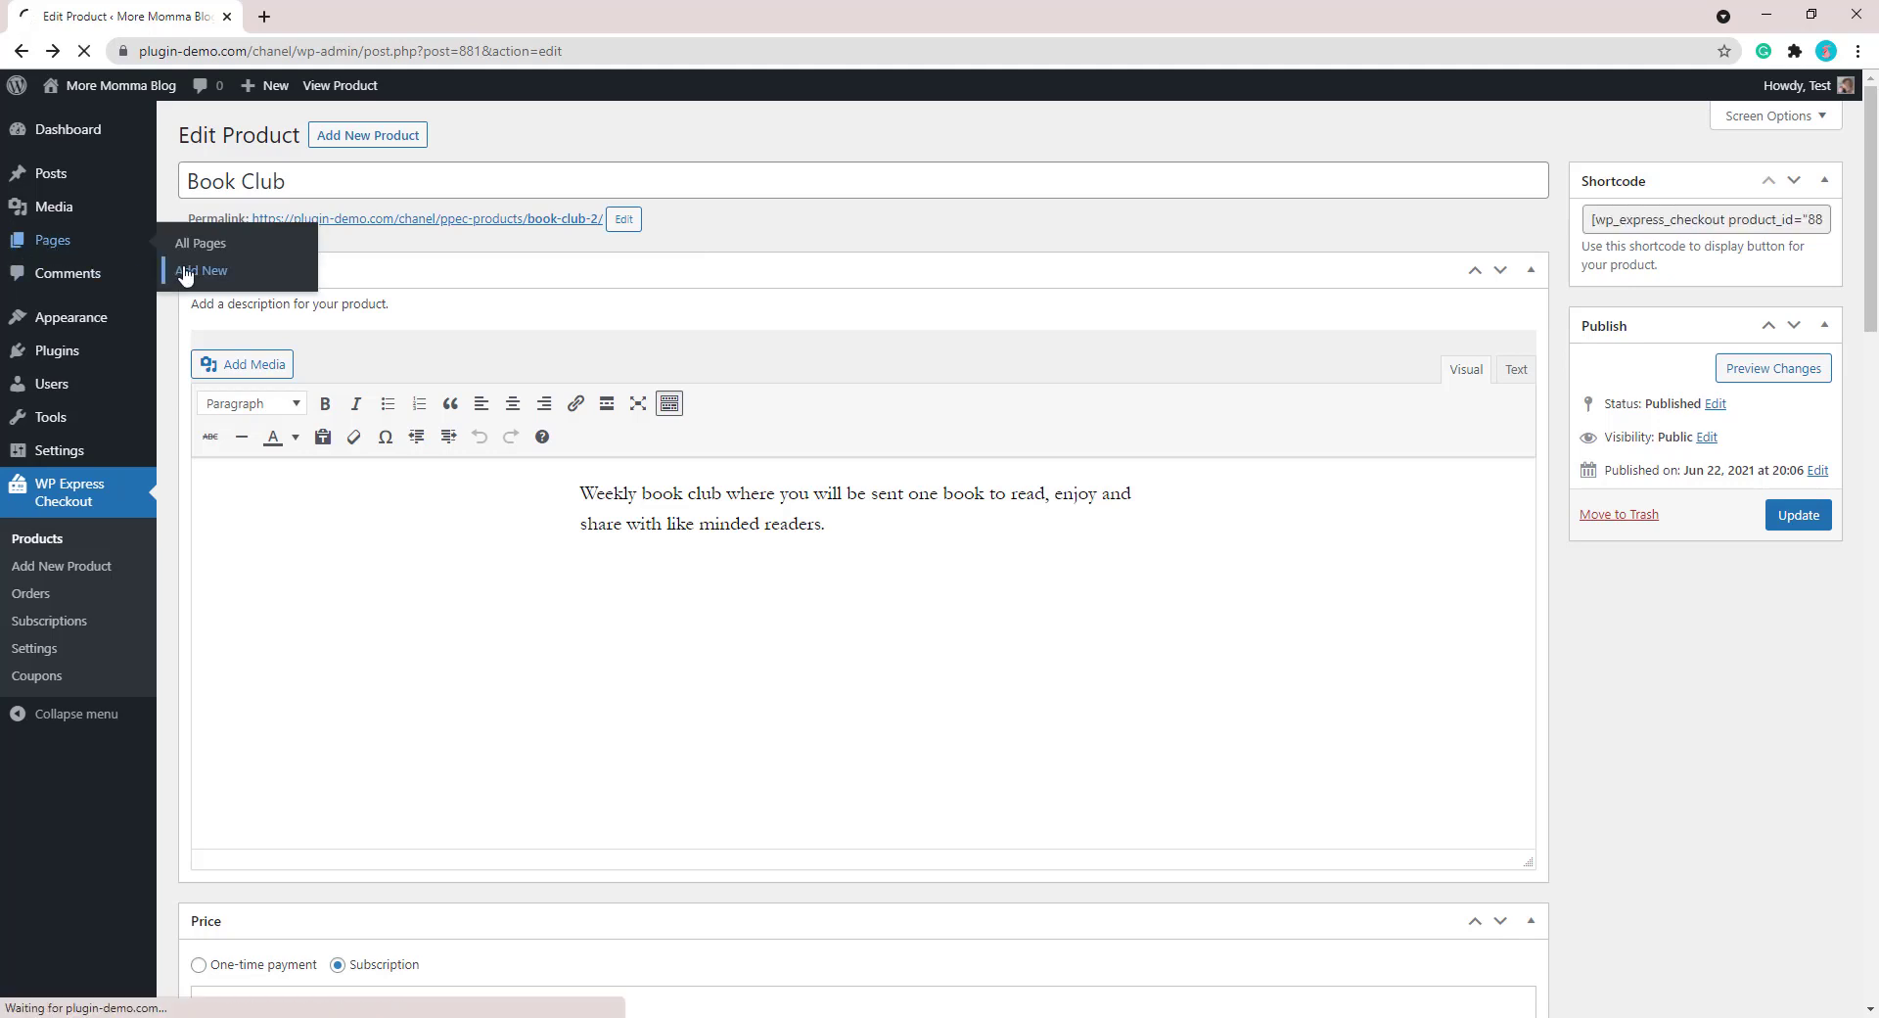
type("Book Cl")
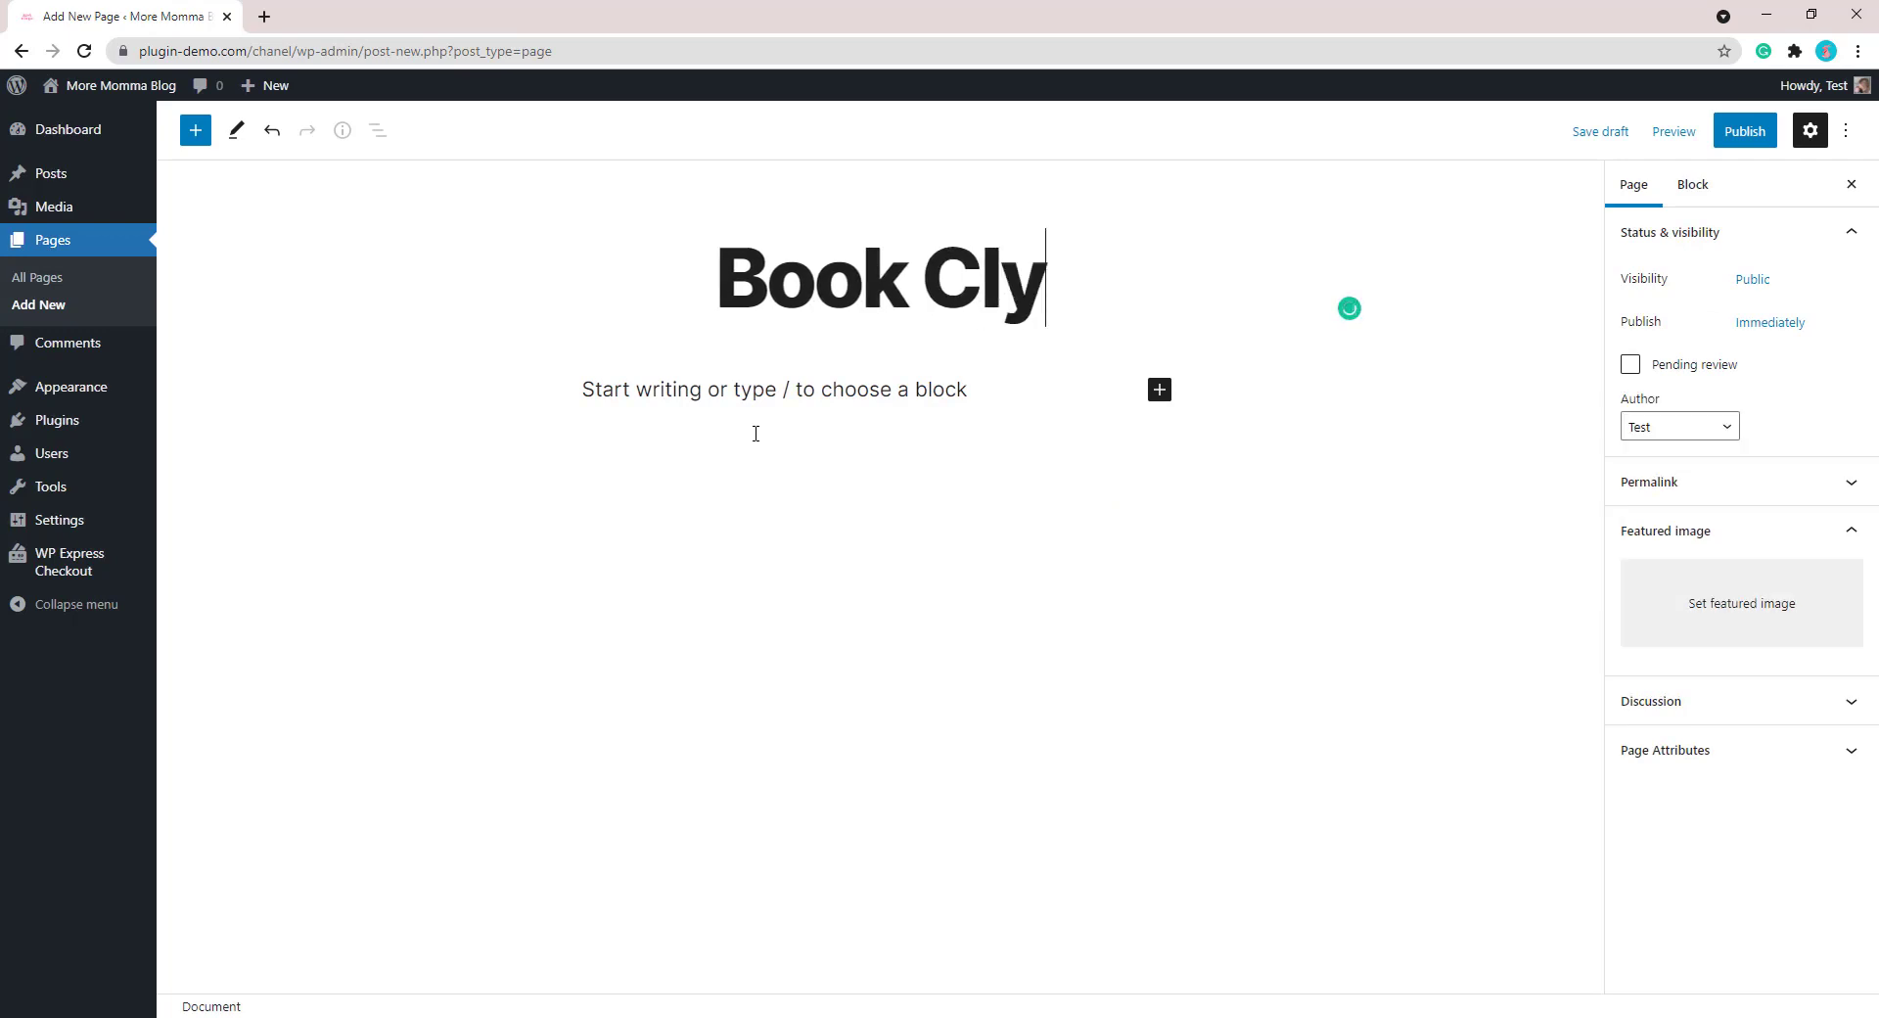
type("ubs")
Add a Shortcode block containing [wp_express_checkout product_id="881" template="1"] to the Book Clubs page and publish the page.
left_click(859, 397)
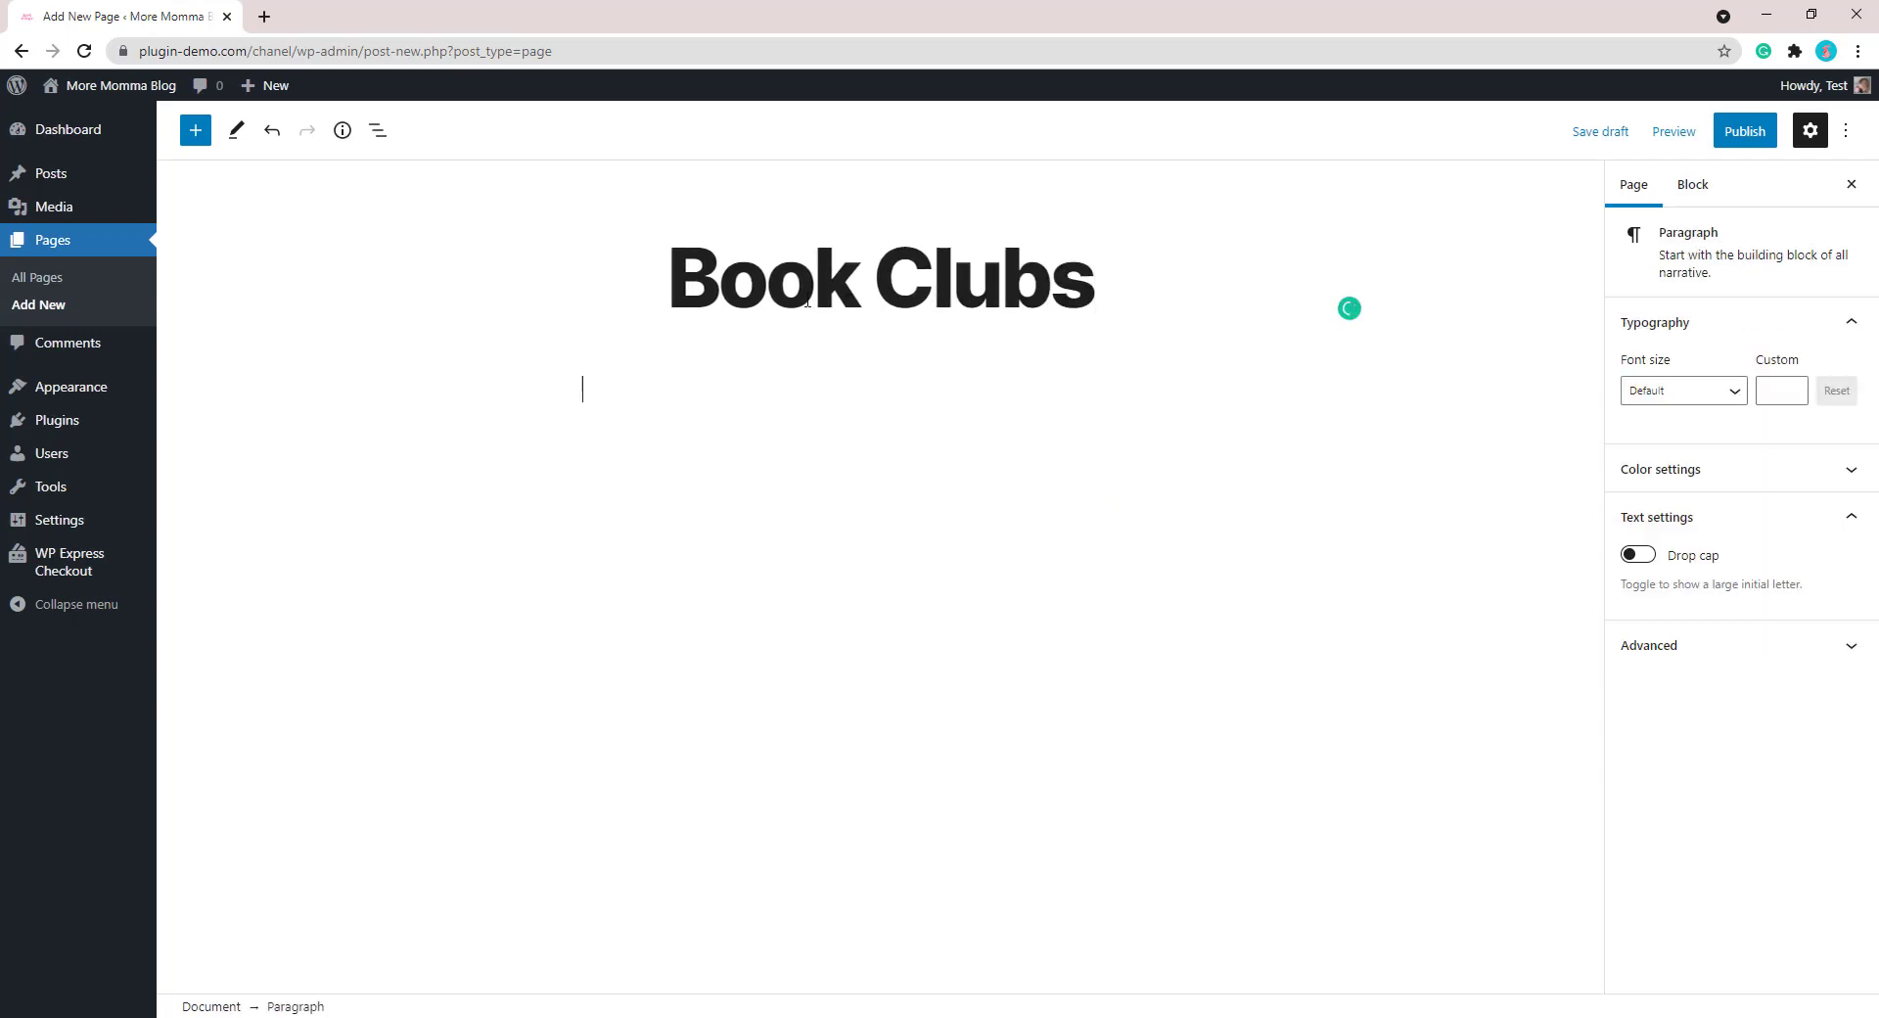
left_click(1160, 382)
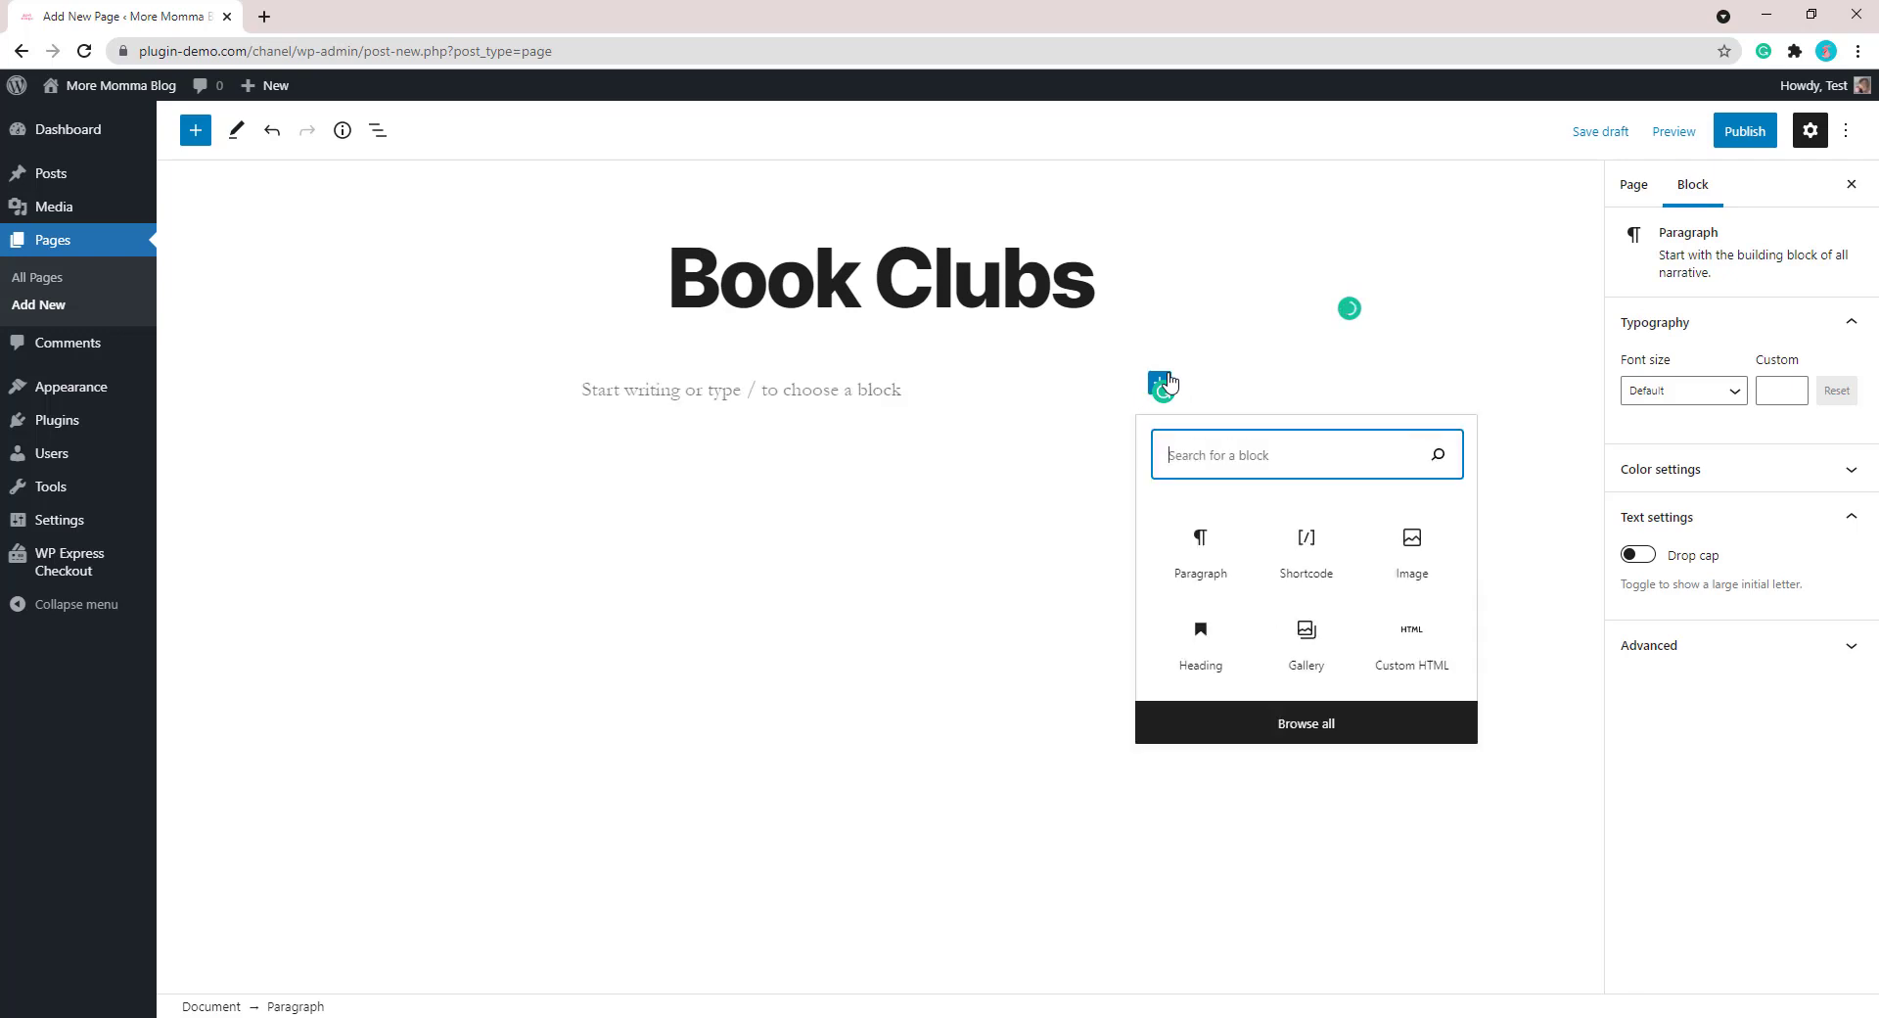
left_click(1319, 575)
key("ctrl+v")
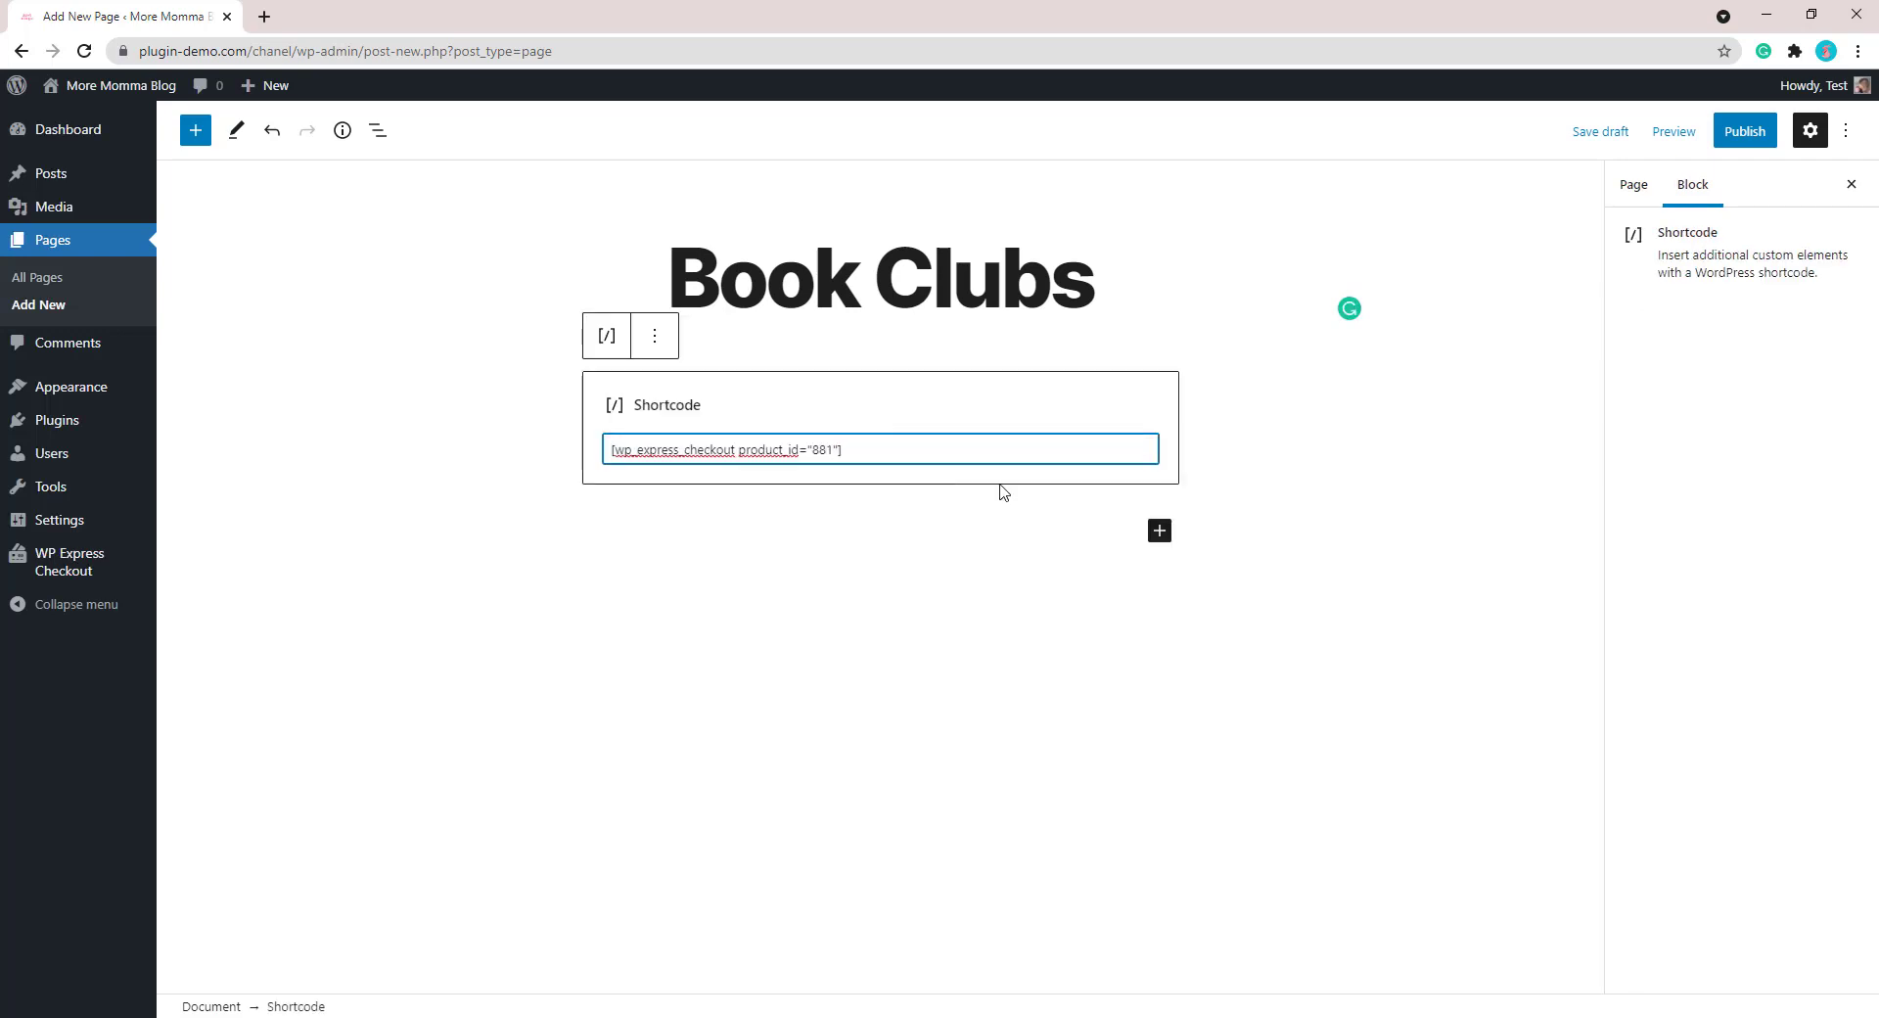
type("template=\"1")
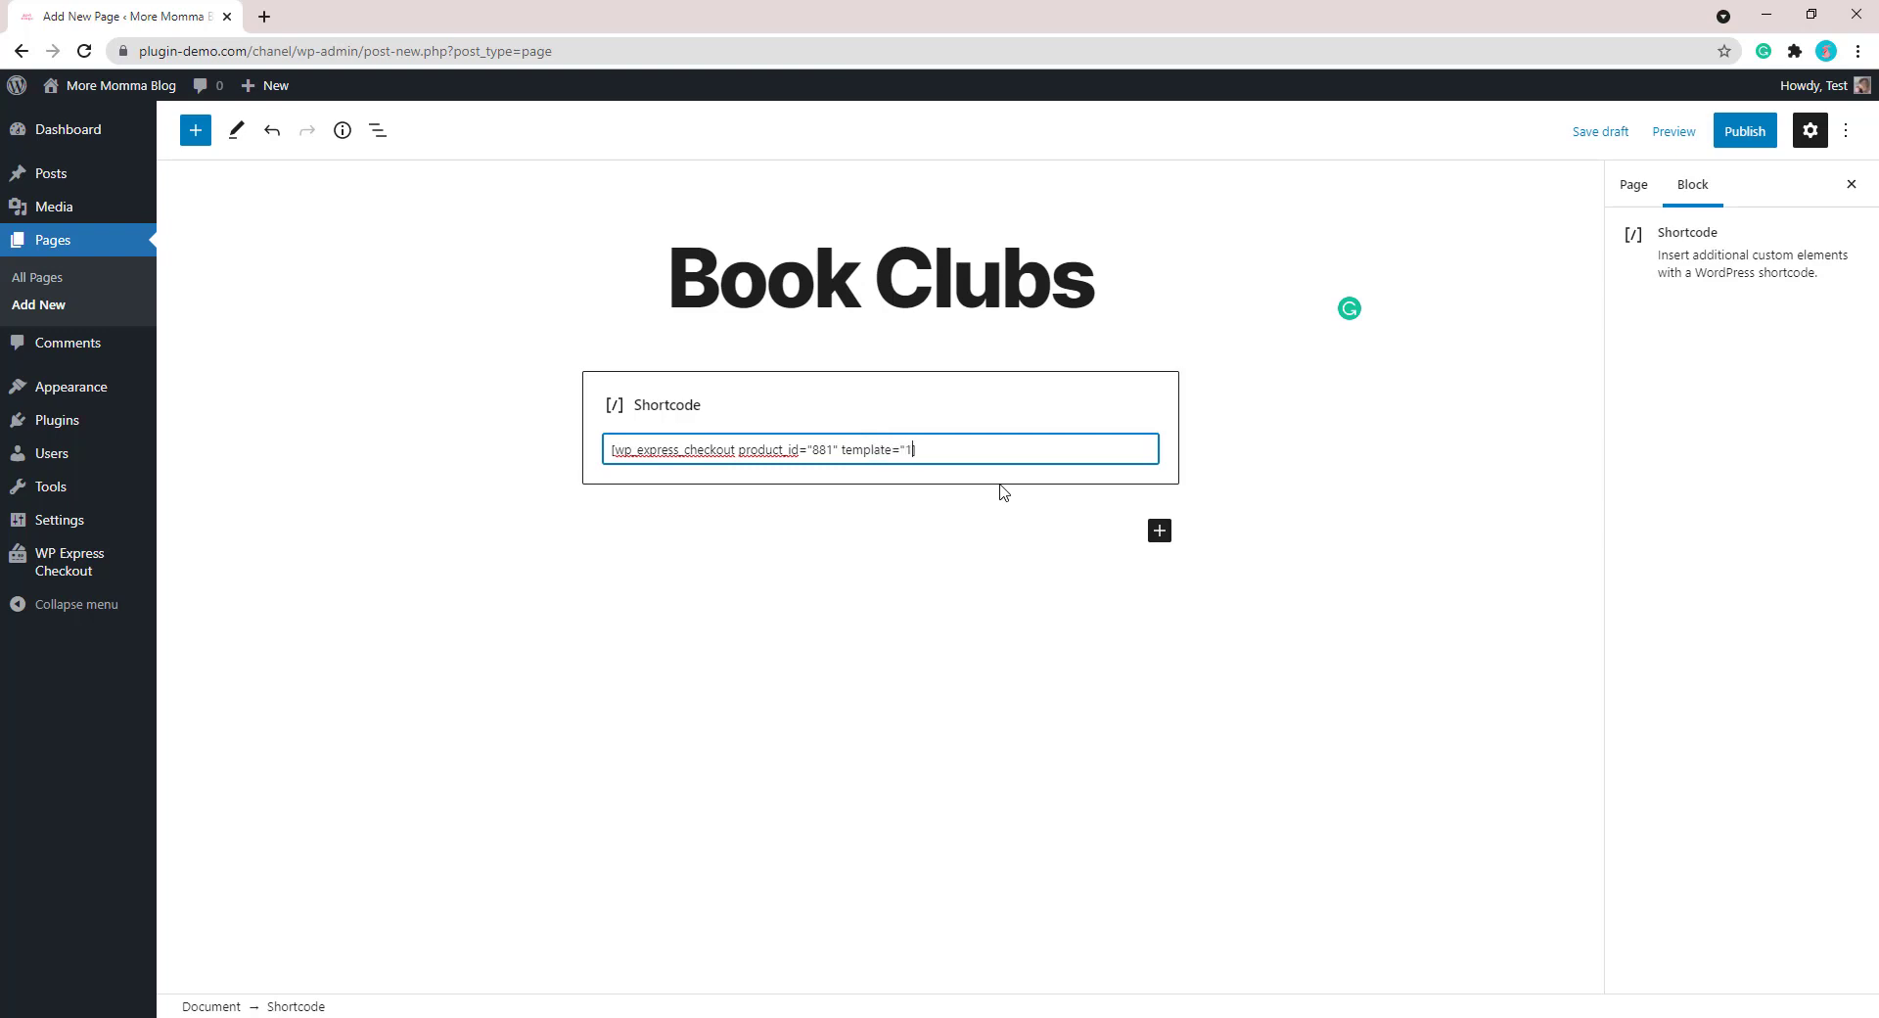
left_click(1342, 460)
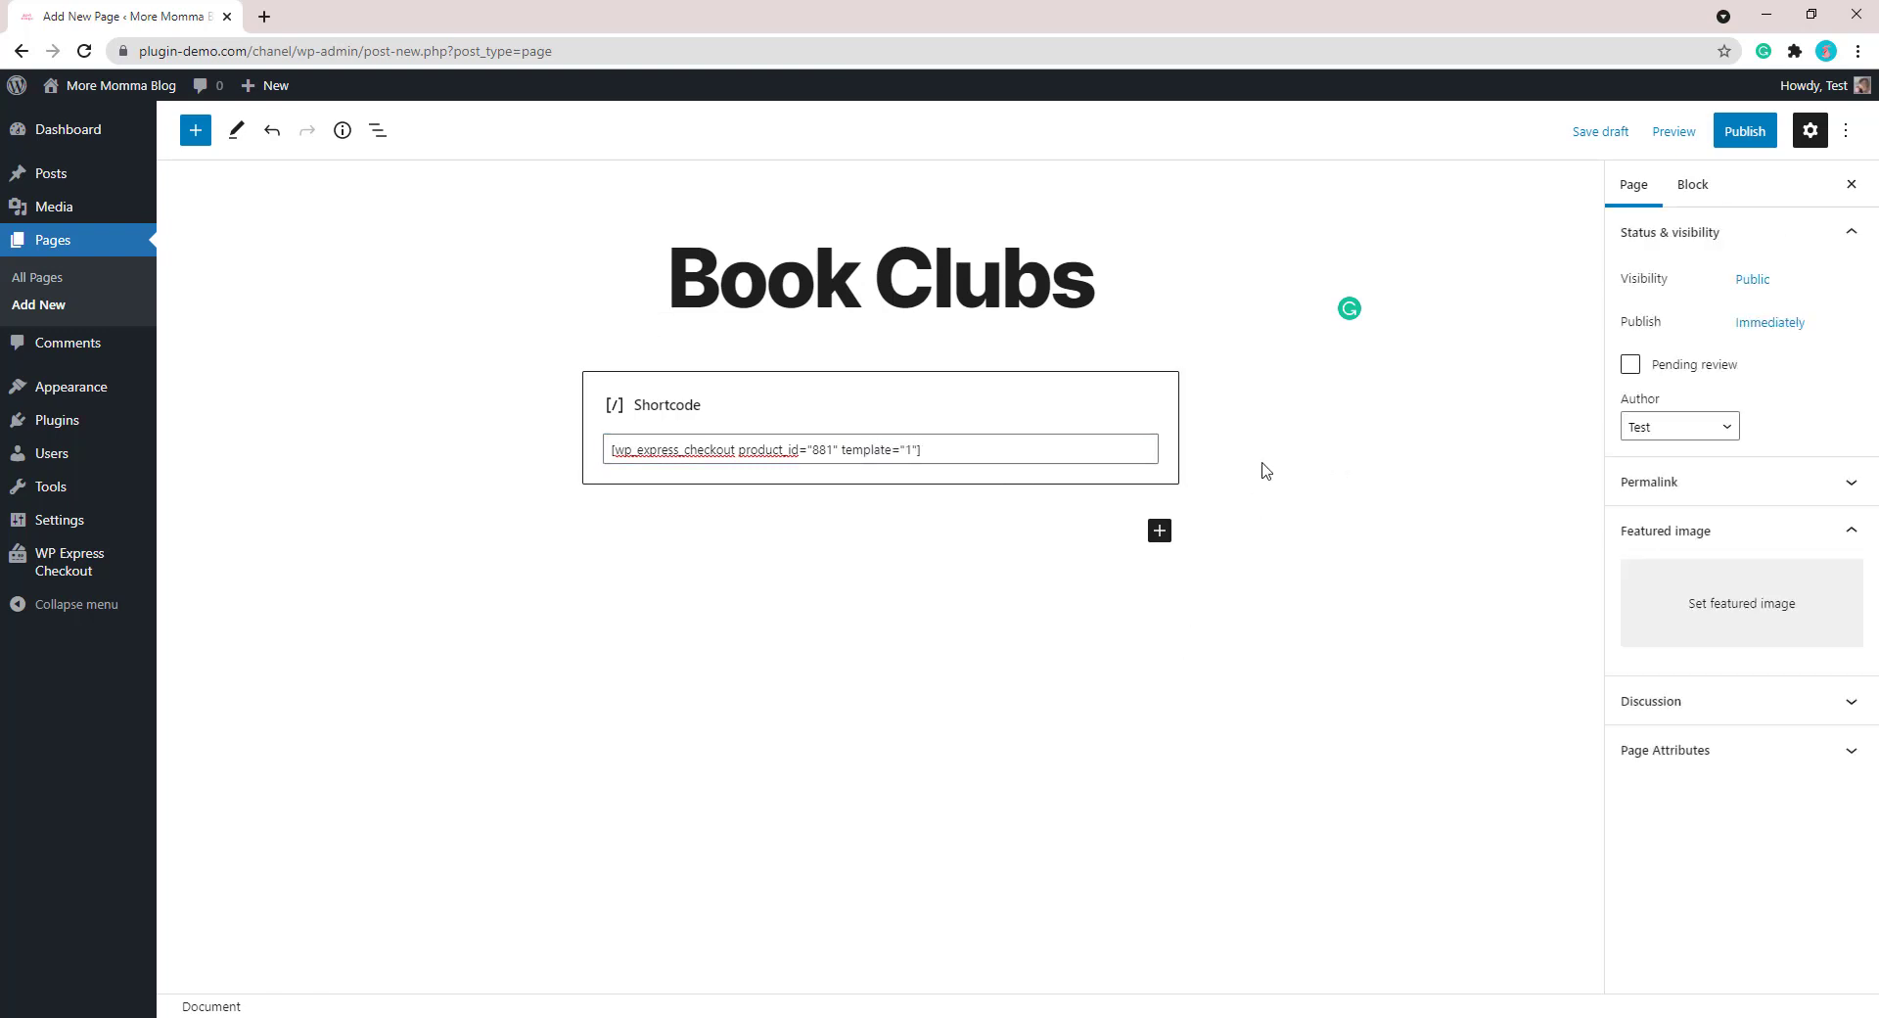
left_click(1742, 129)
left_click(1696, 137)
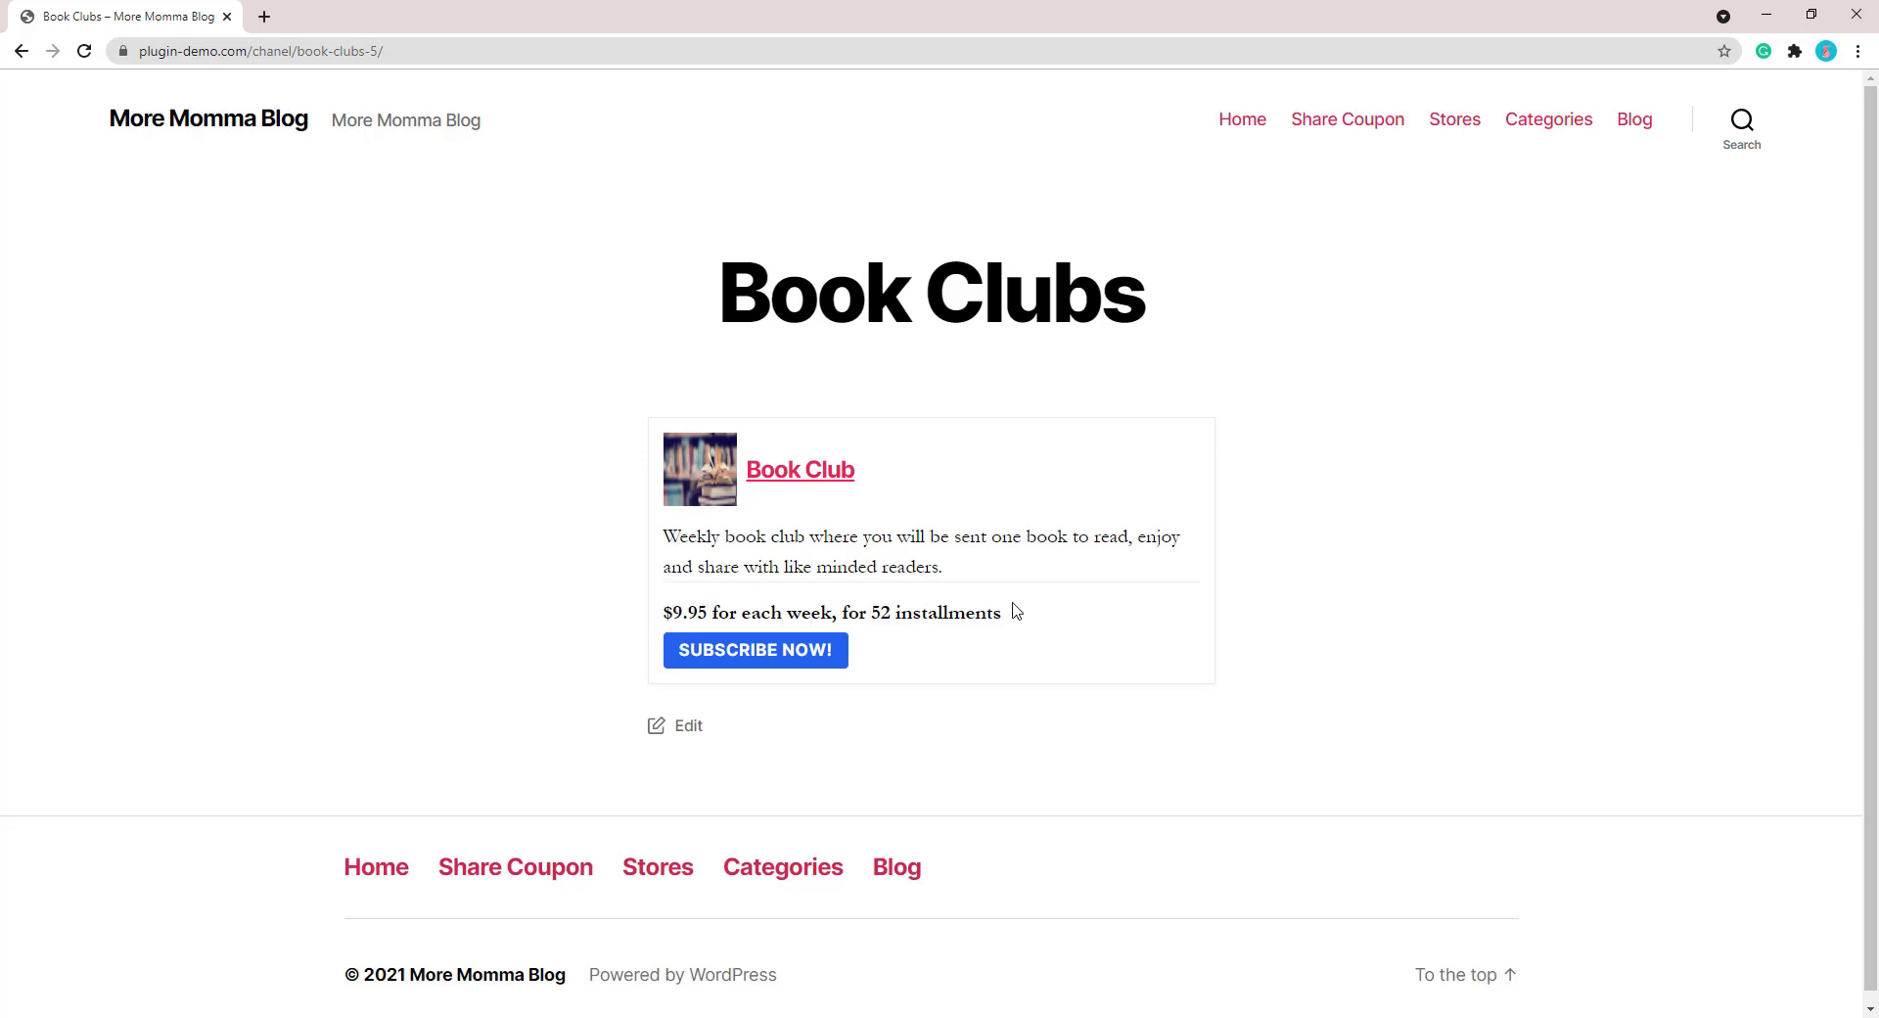
Start a test subscription from the published Book Clubs page, choosing PayPal as the payment method.
left_click(754, 662)
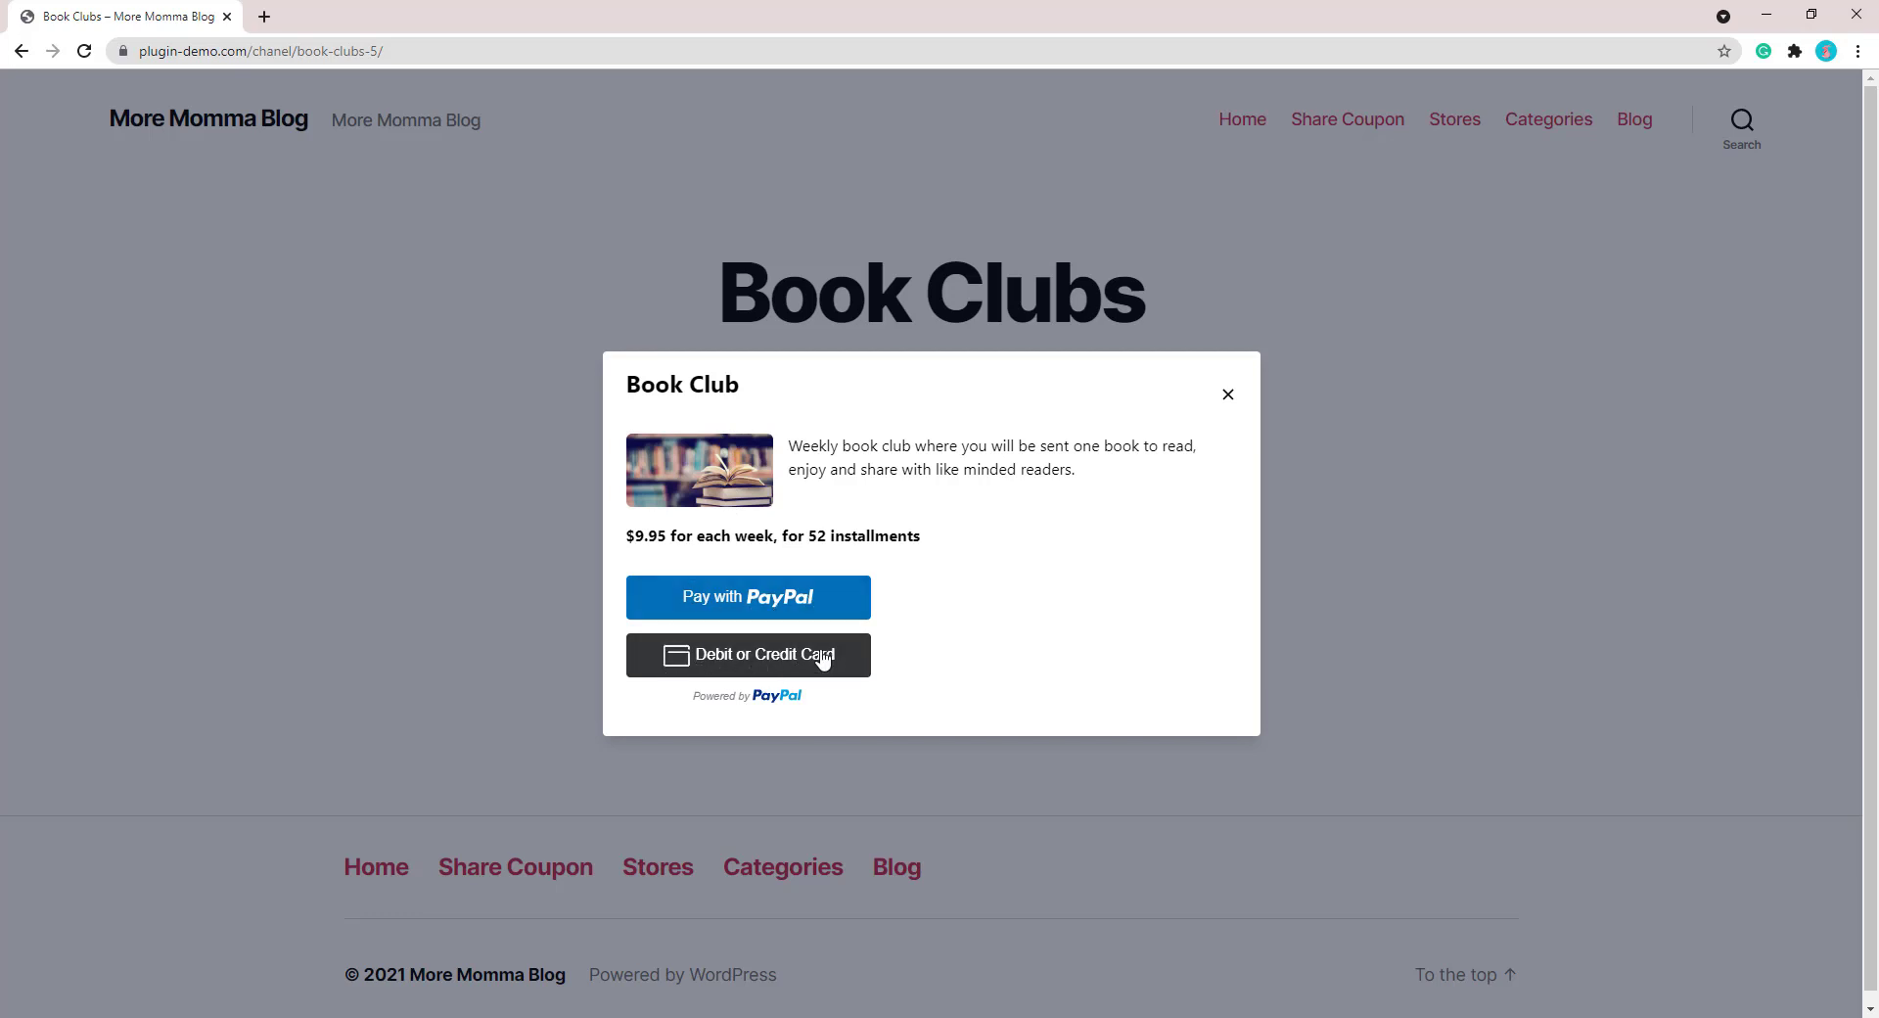
left_click(773, 599)
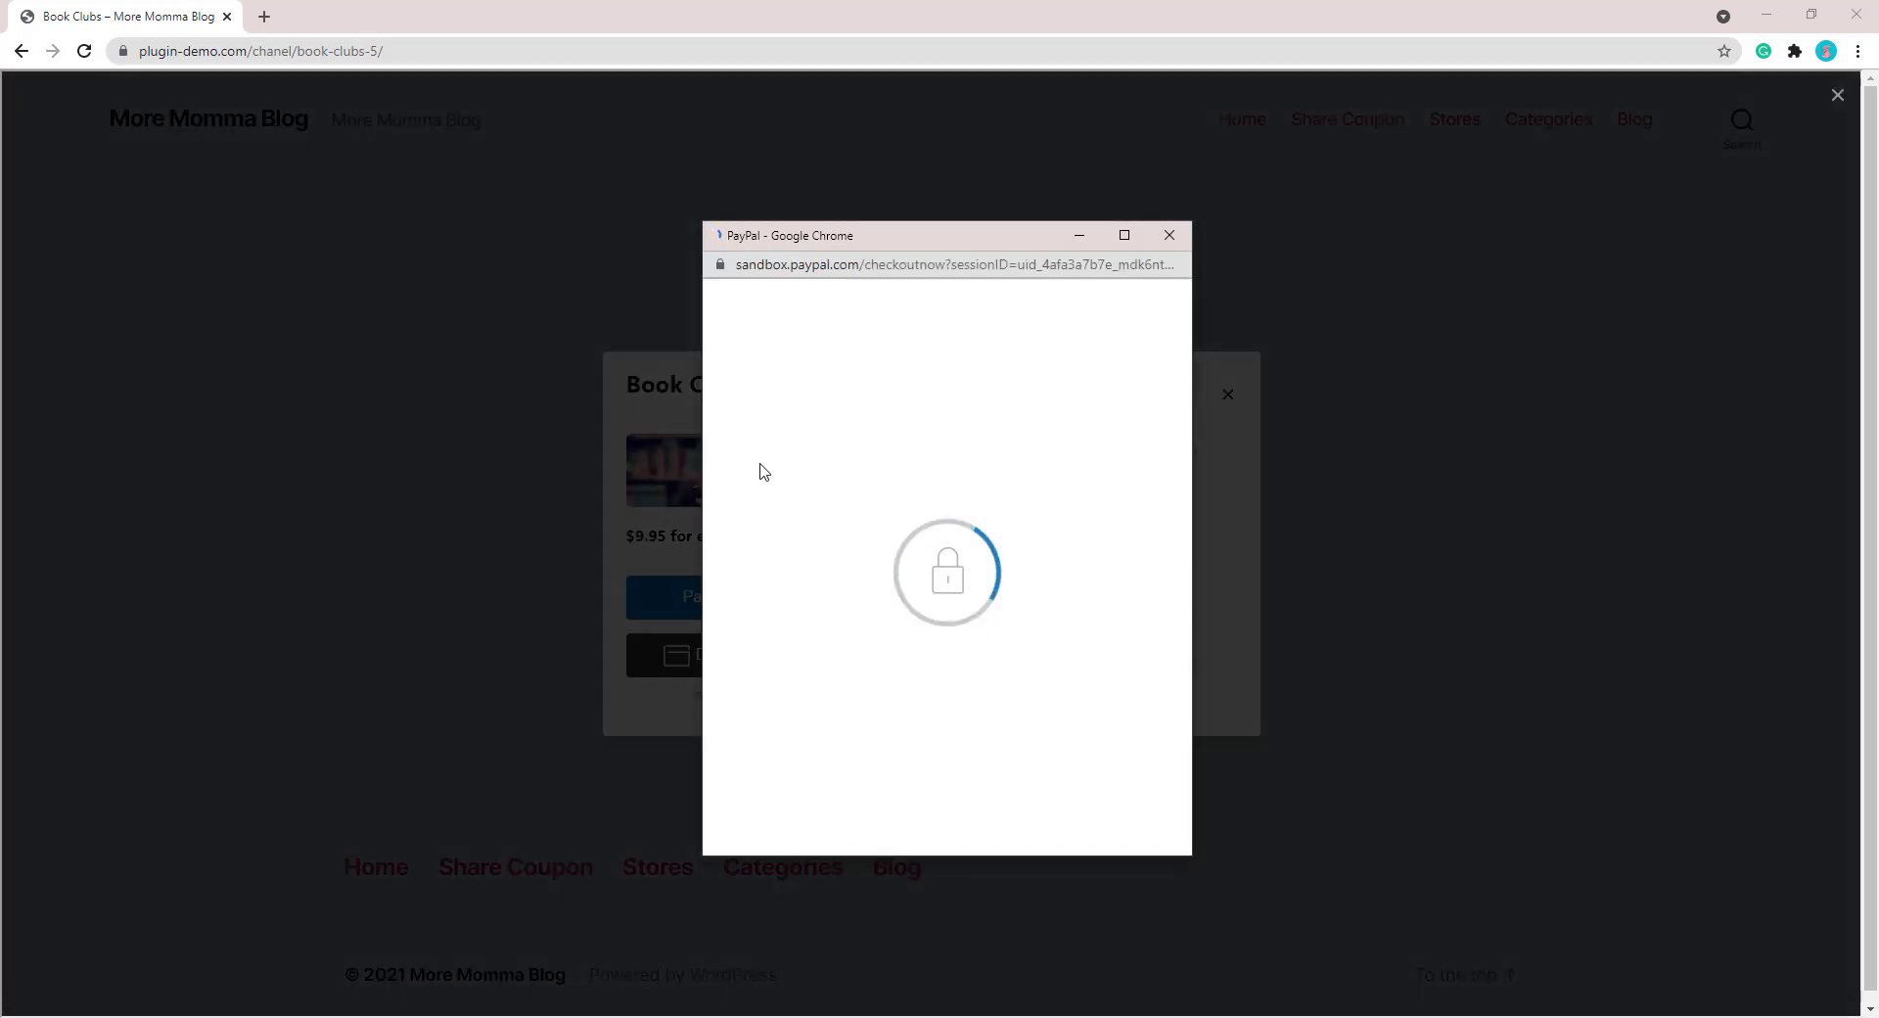
left_click(819, 535)
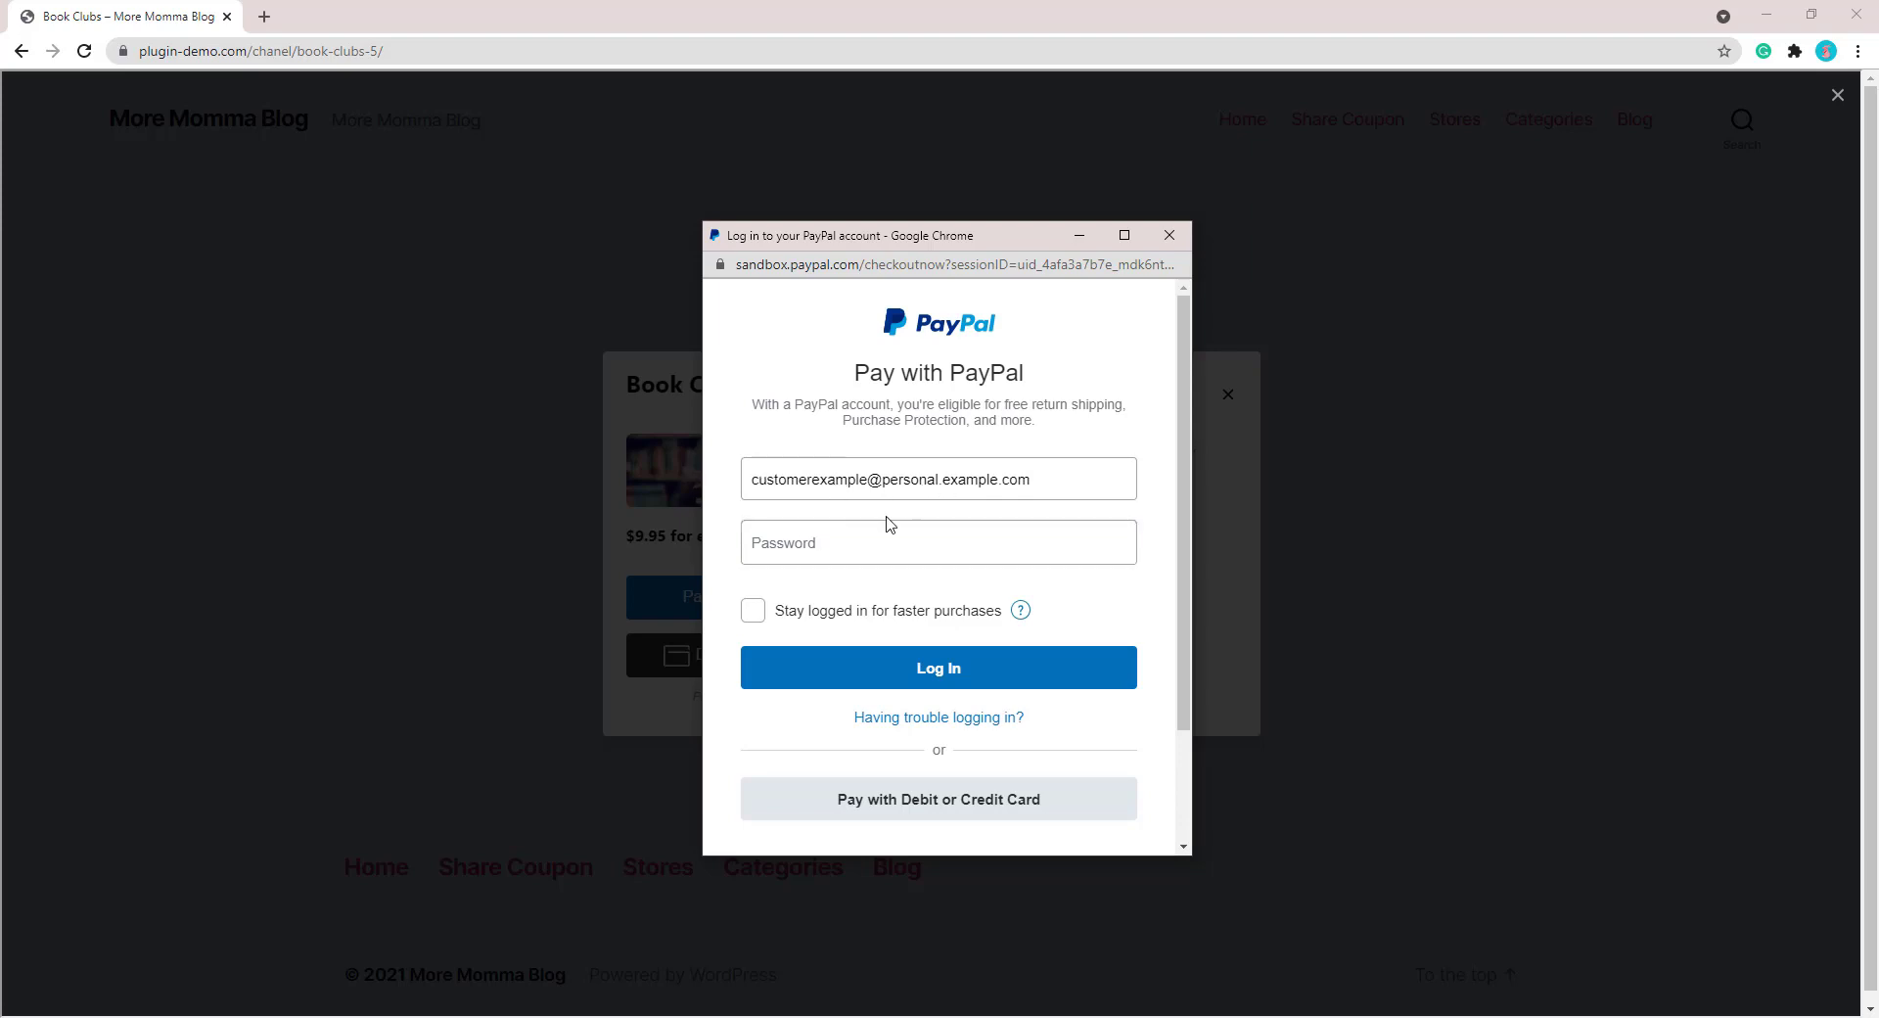
Log in to PayPal with the account password and agree to the subscription, paying with the CREDIT UNION 1 checking account.
left_click(847, 545)
key("ctrl+v")
left_click(936, 675)
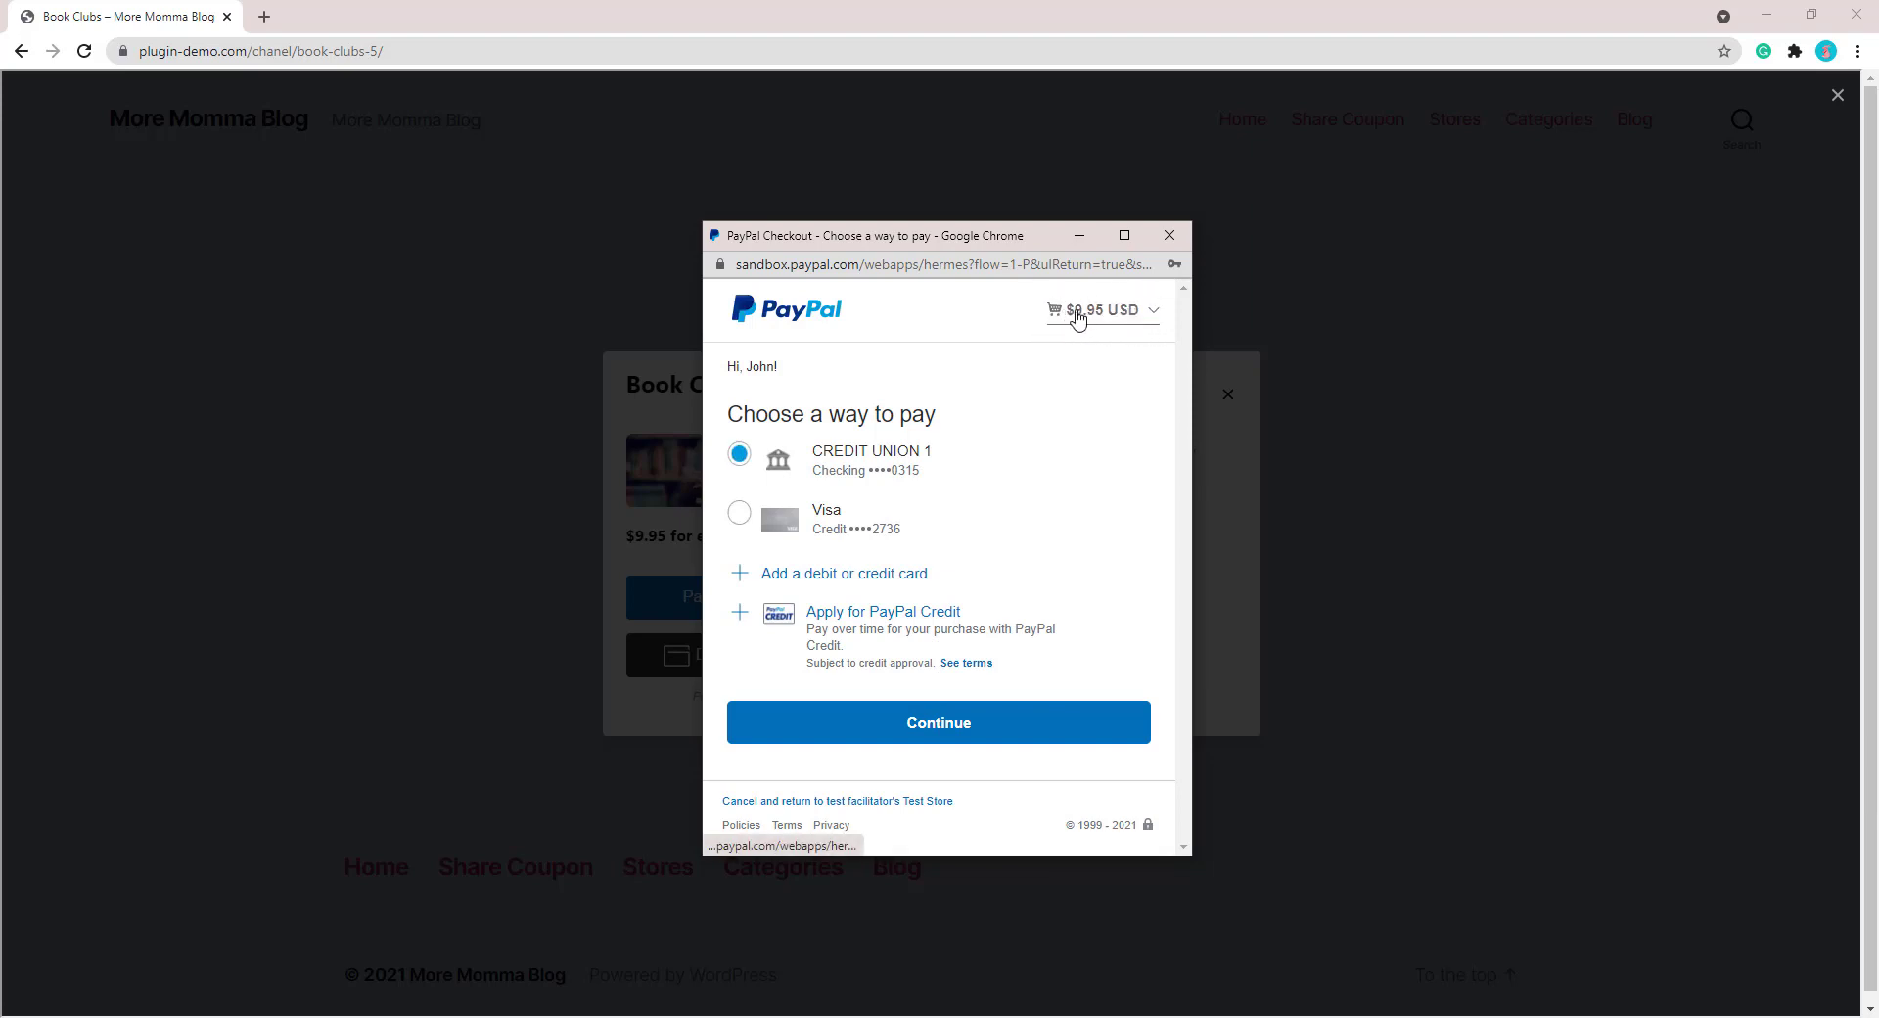
left_click(966, 728)
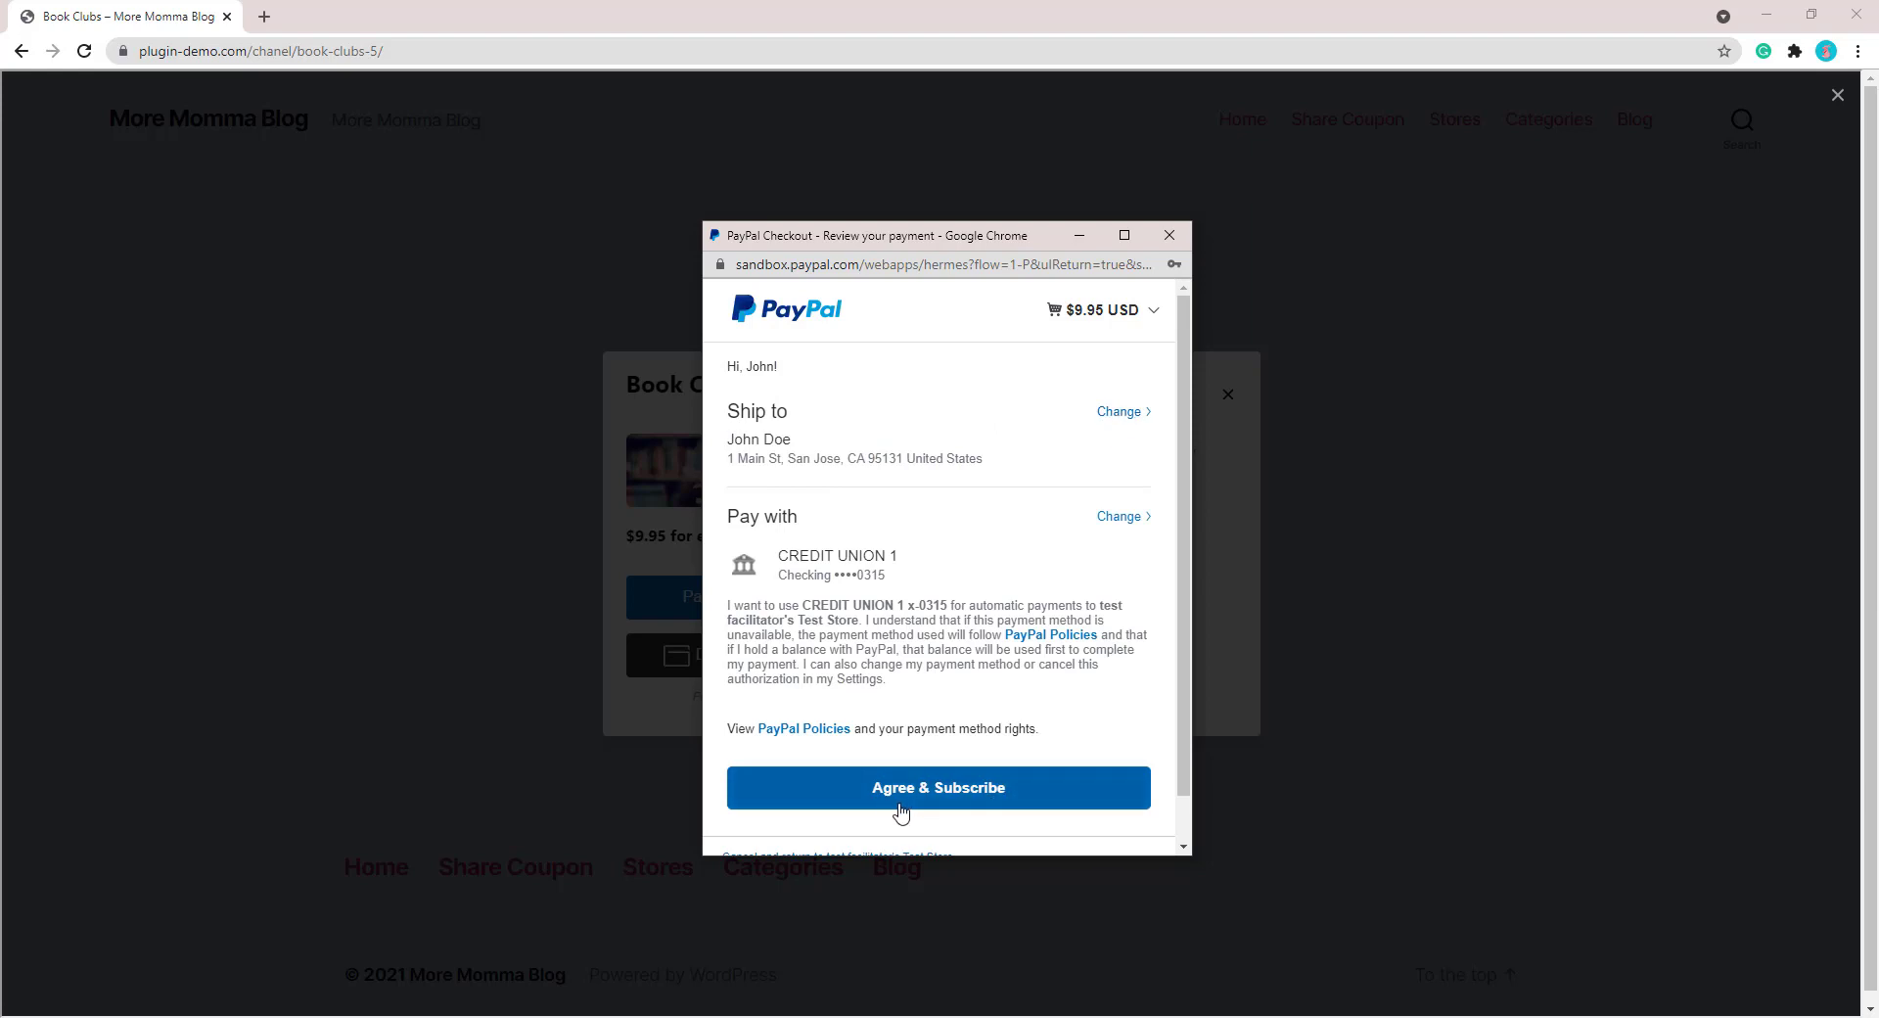
left_click(1025, 800)
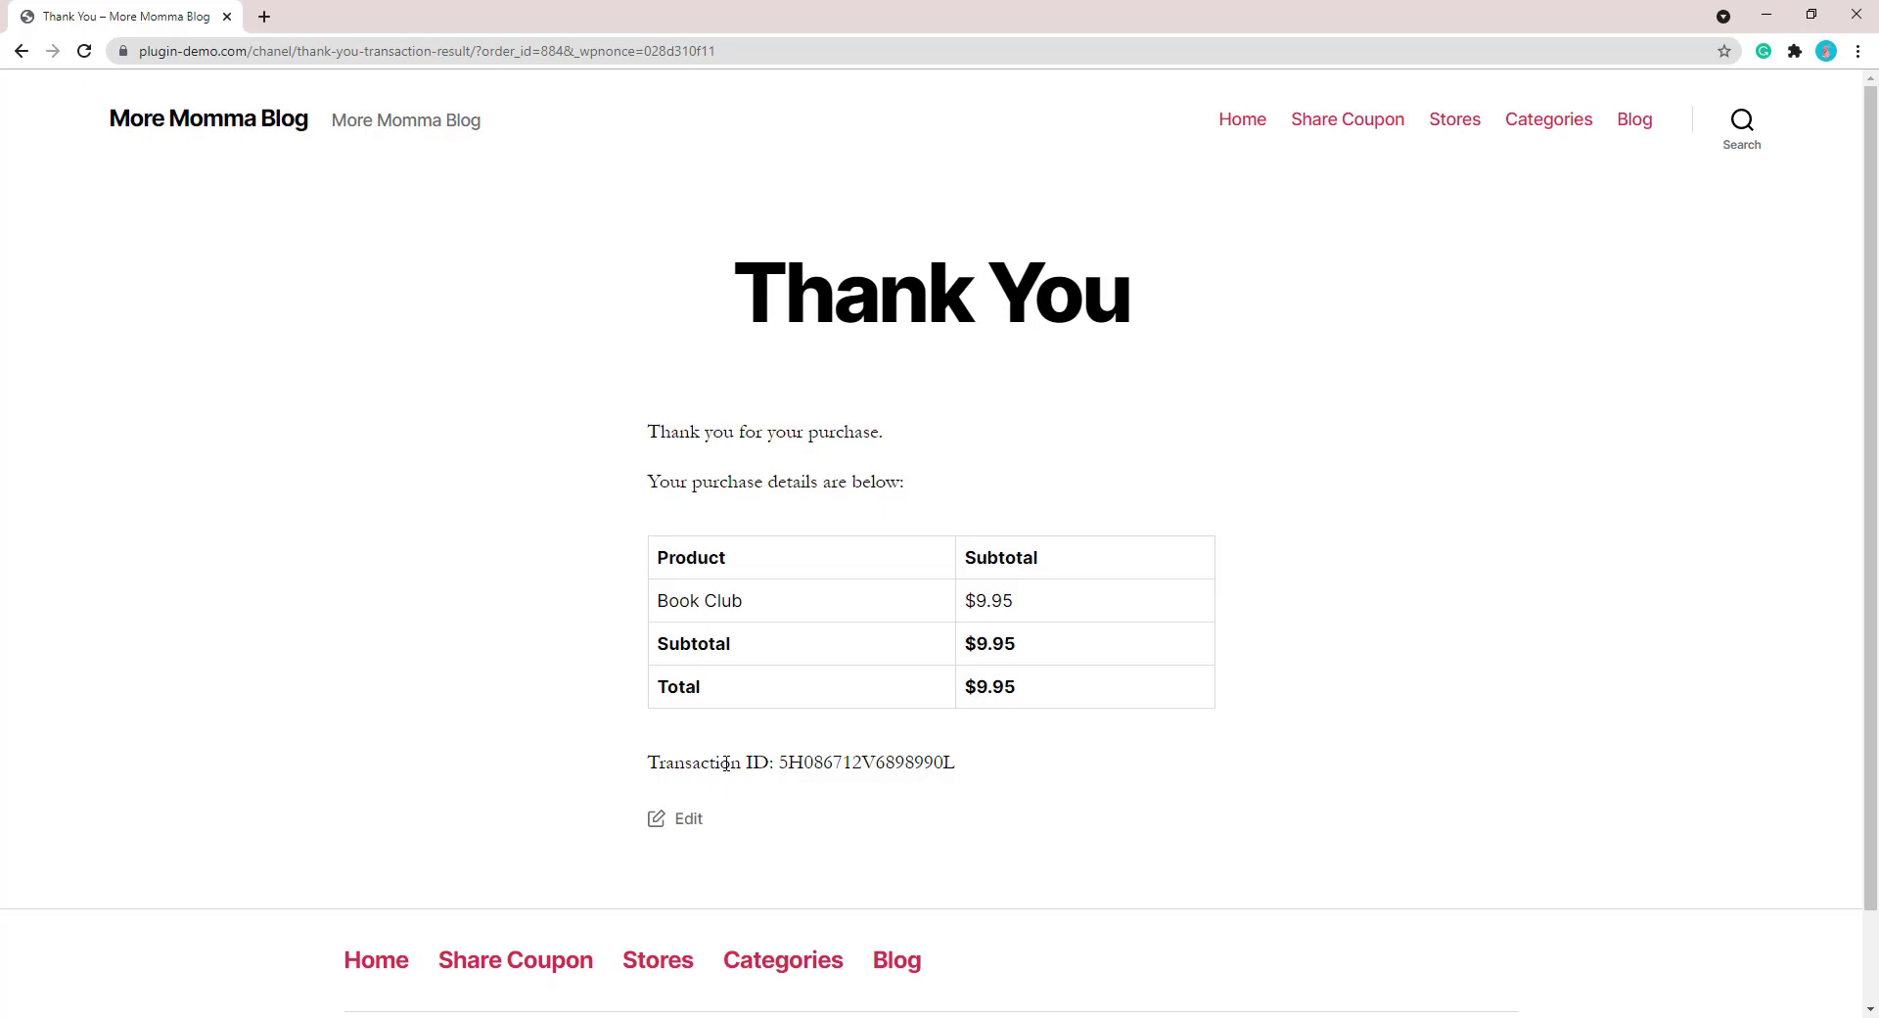
Return to the WordPress admin and open the details of the newest entry in WP Express Checkout's subscriptions.
left_click(21, 51)
mouse_move(30, 566)
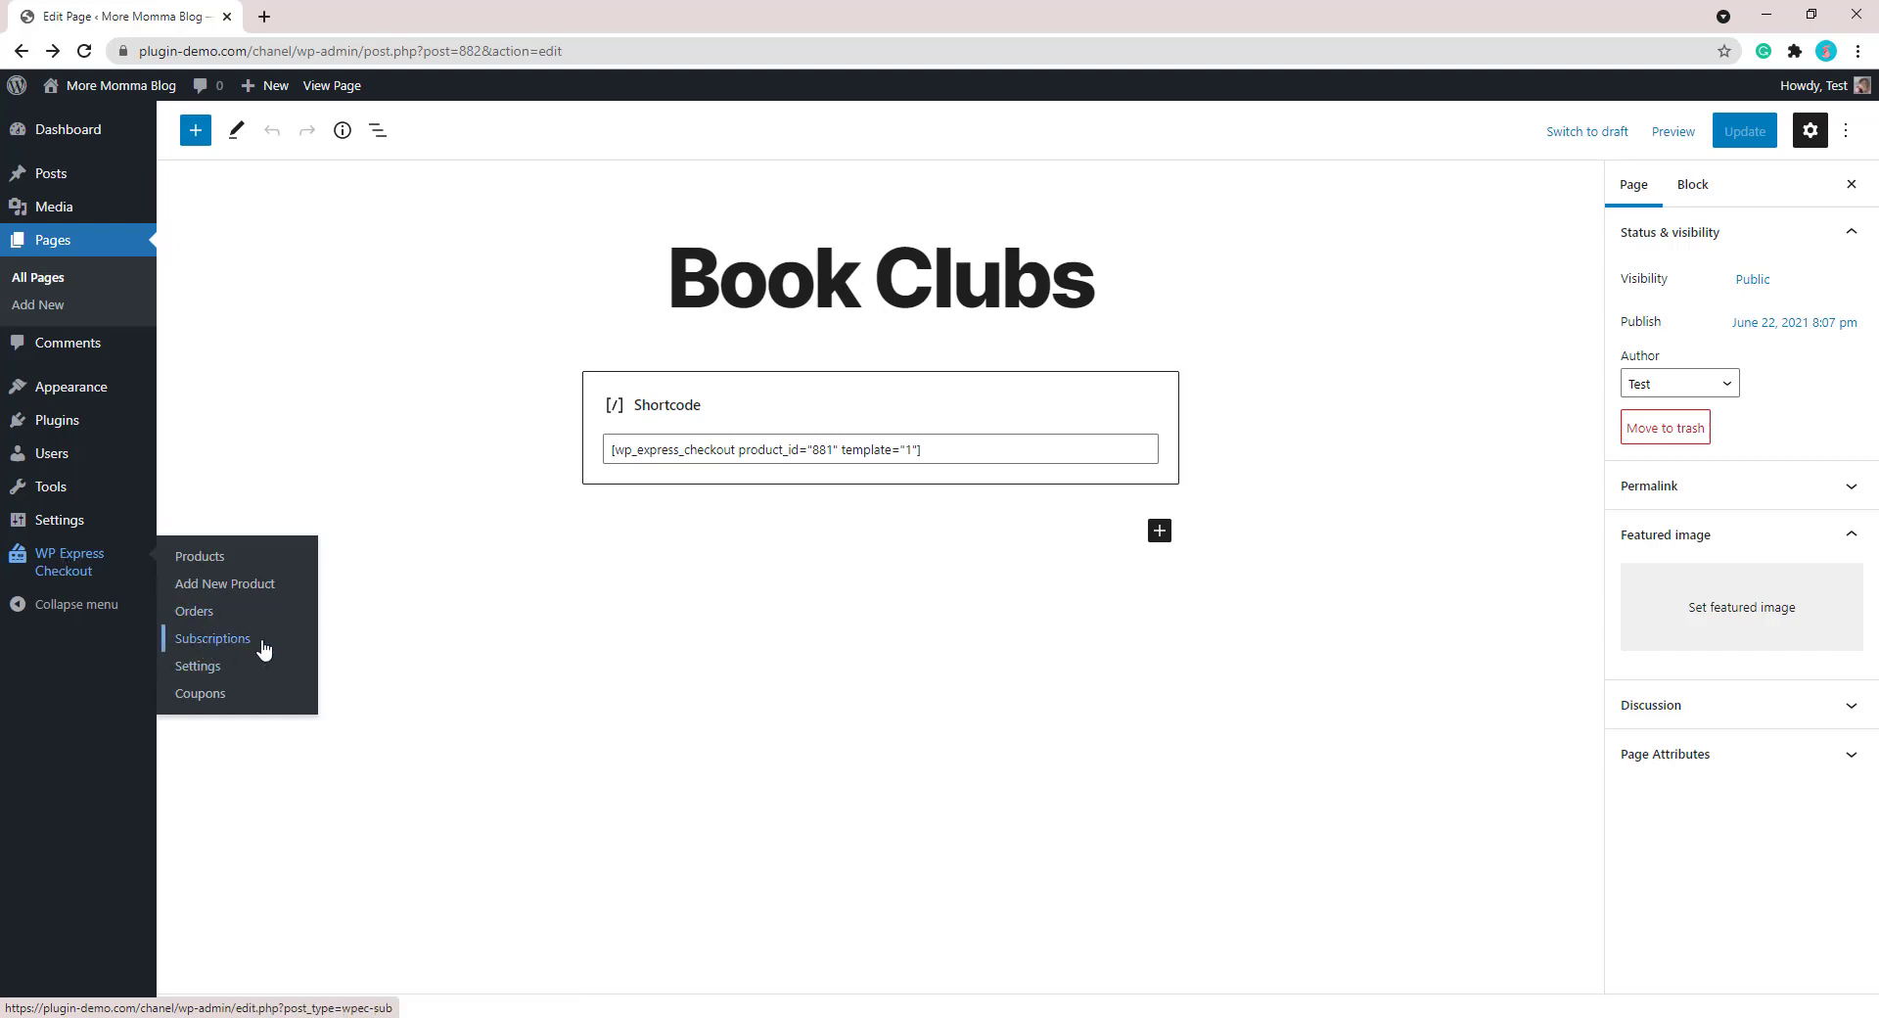
left_click(203, 646)
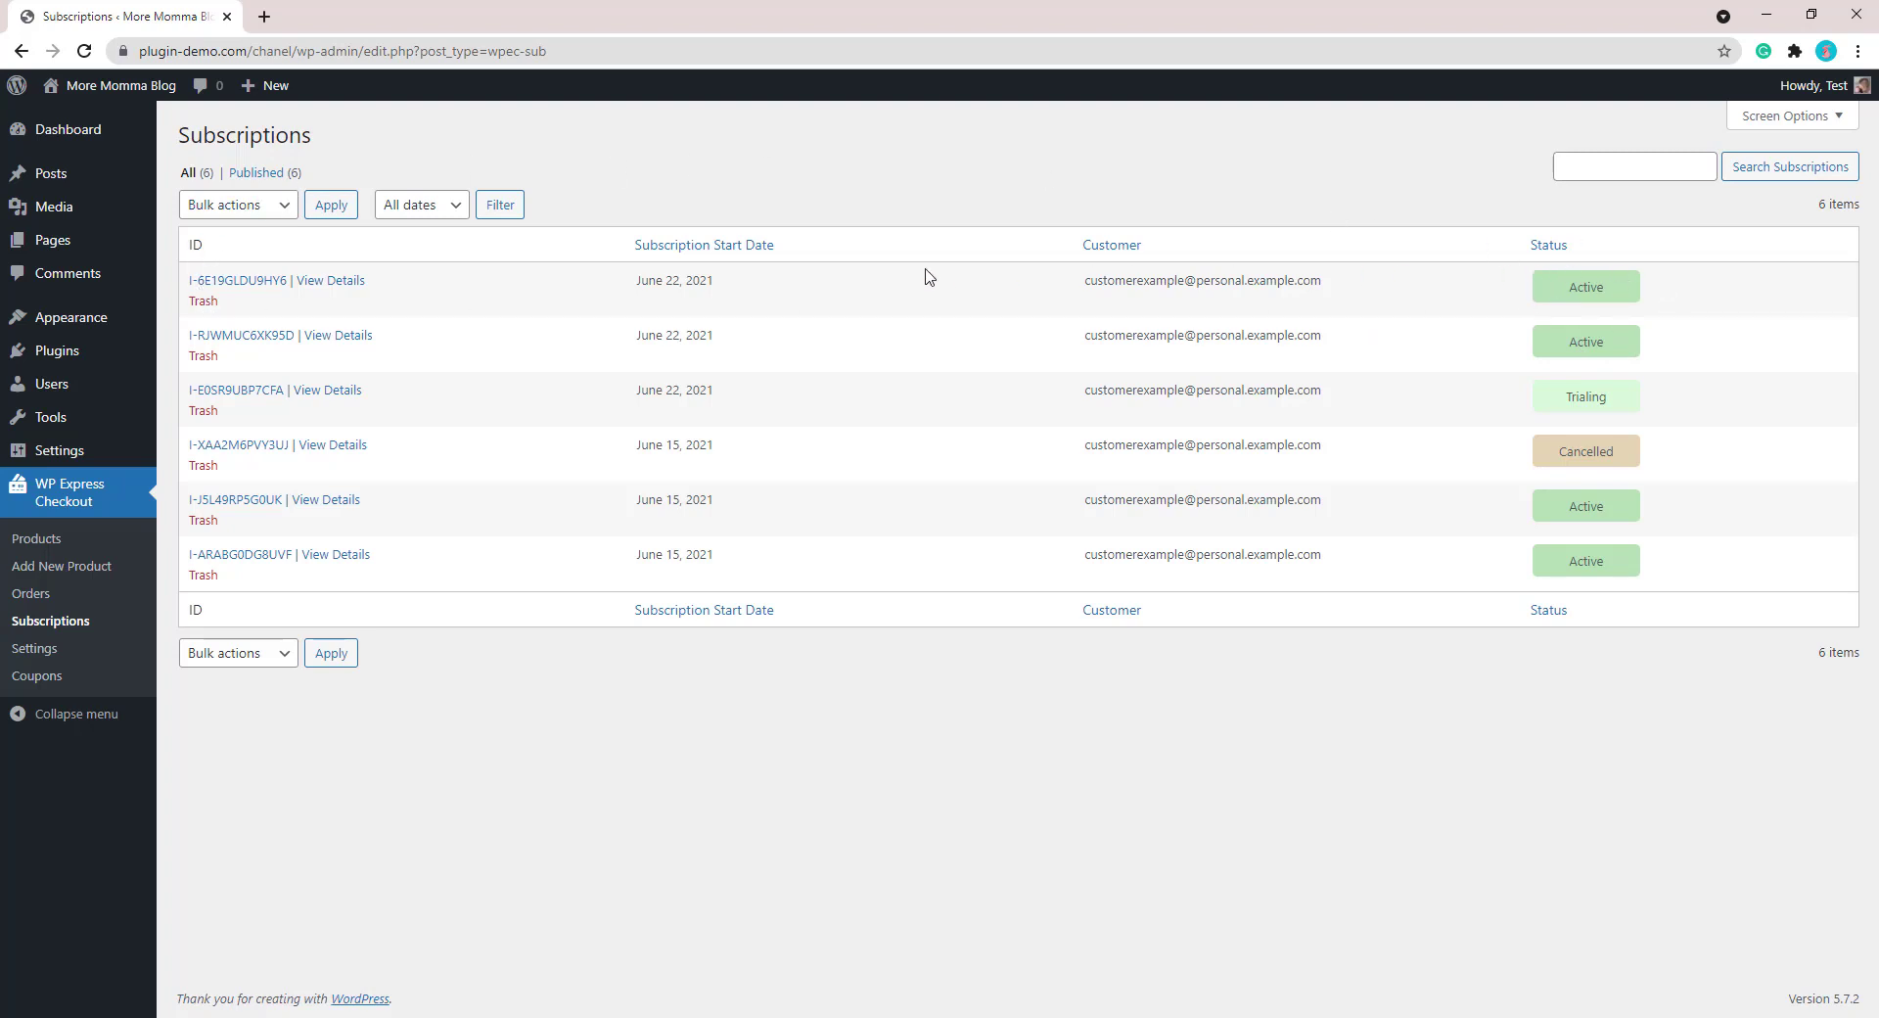
left_click(340, 282)
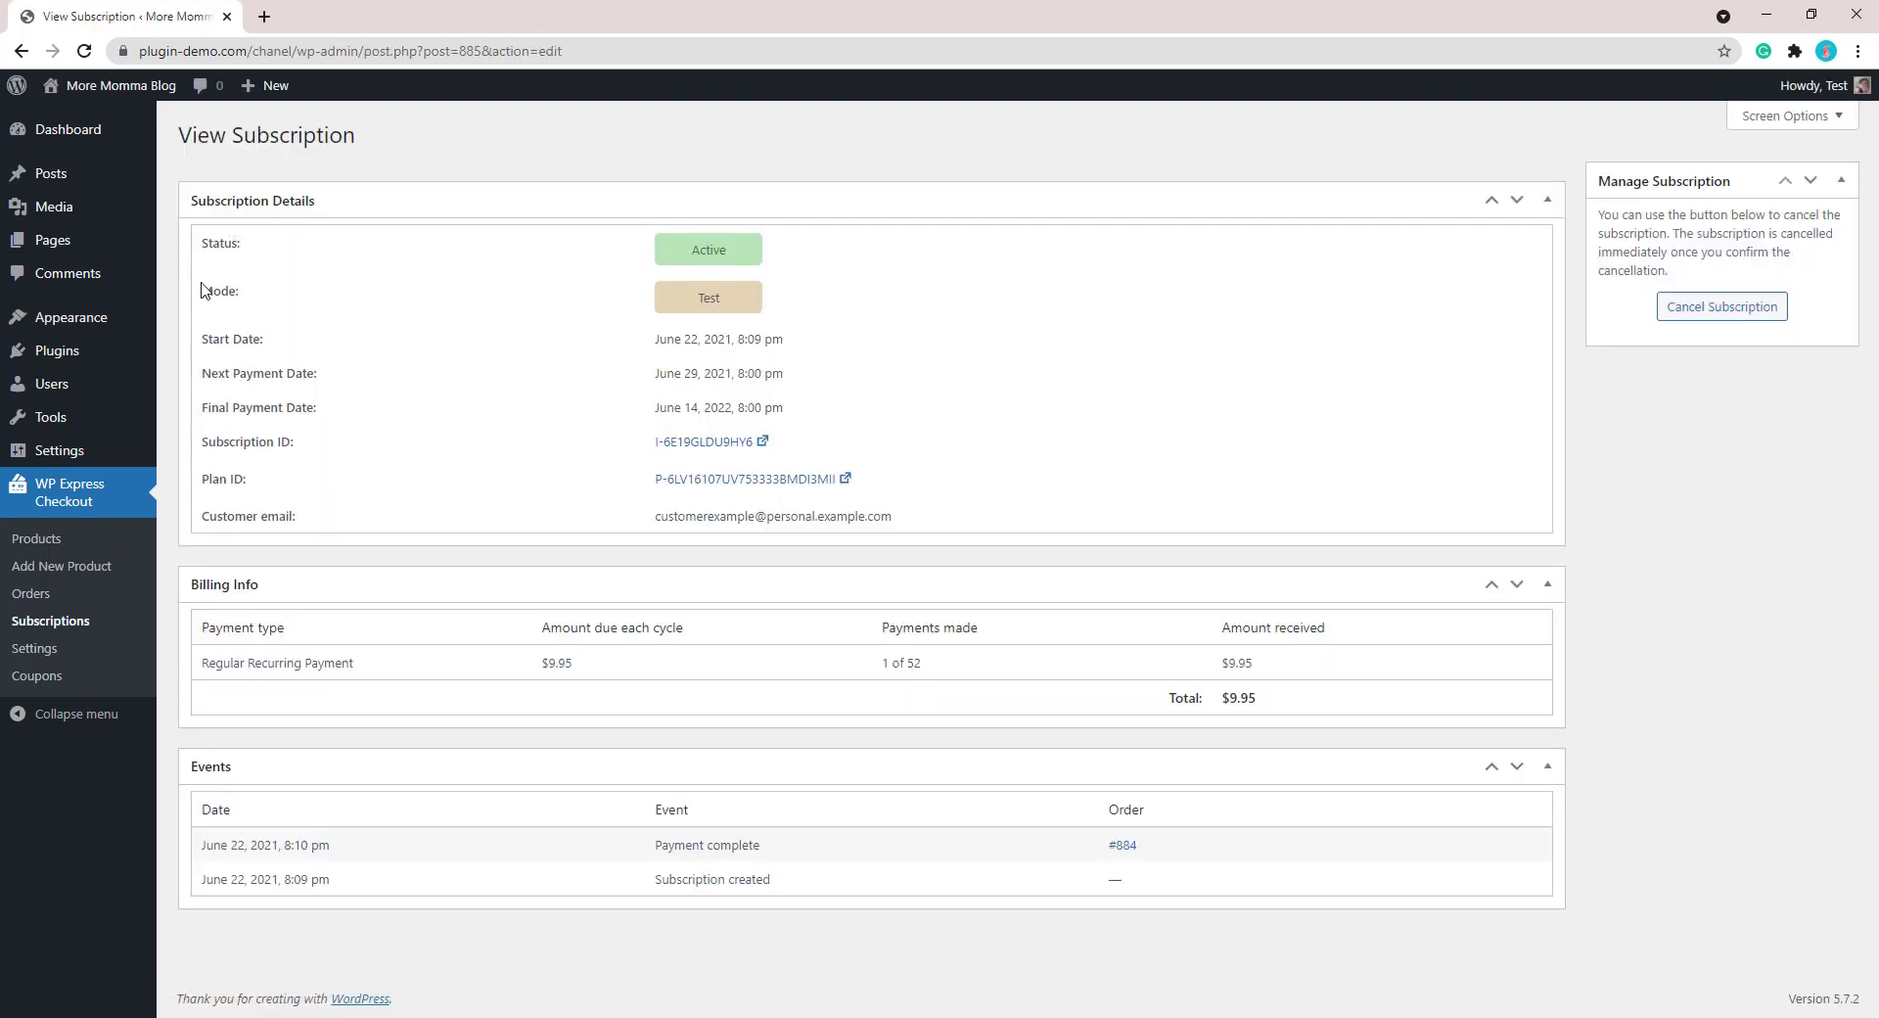
Examine the subscription's mode, customer email, start date, next payment date and billing info.
left_click_drag(203, 289, 264, 293)
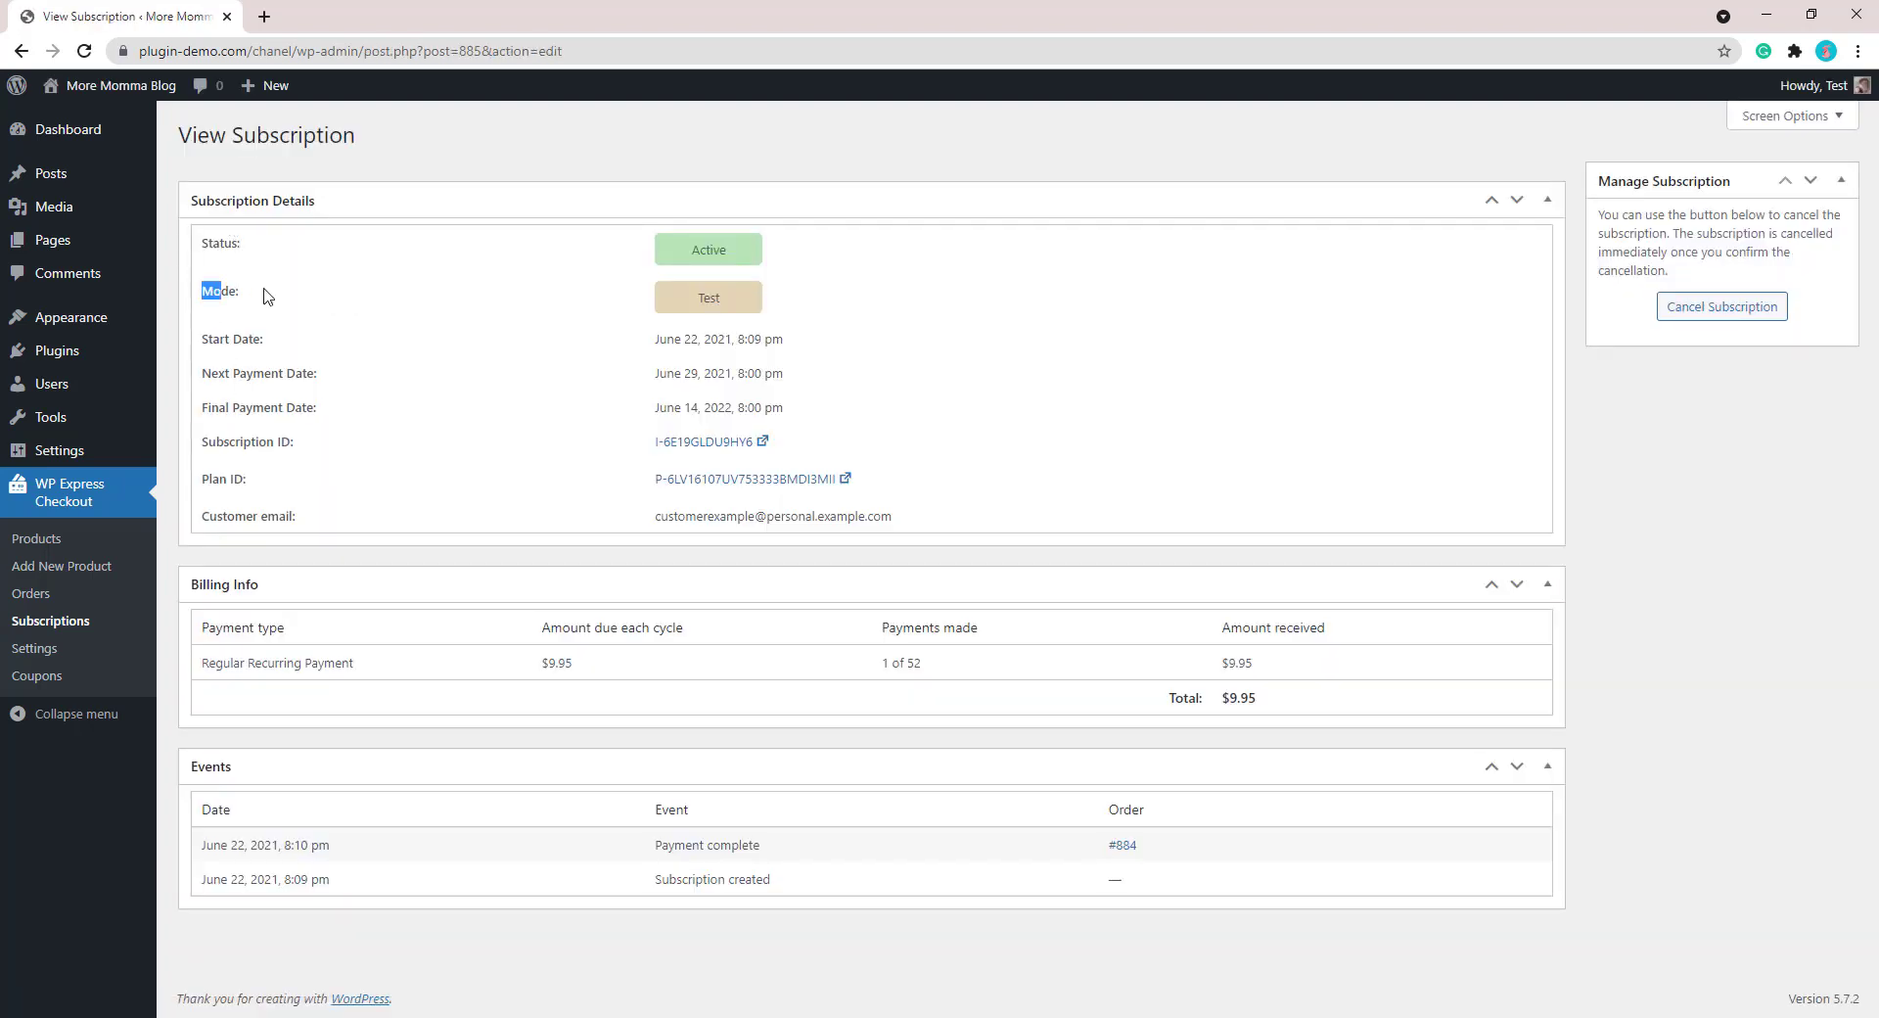
left_click(500, 307)
left_click_drag(650, 519, 930, 532)
left_click(937, 534)
left_click_drag(652, 341, 797, 346)
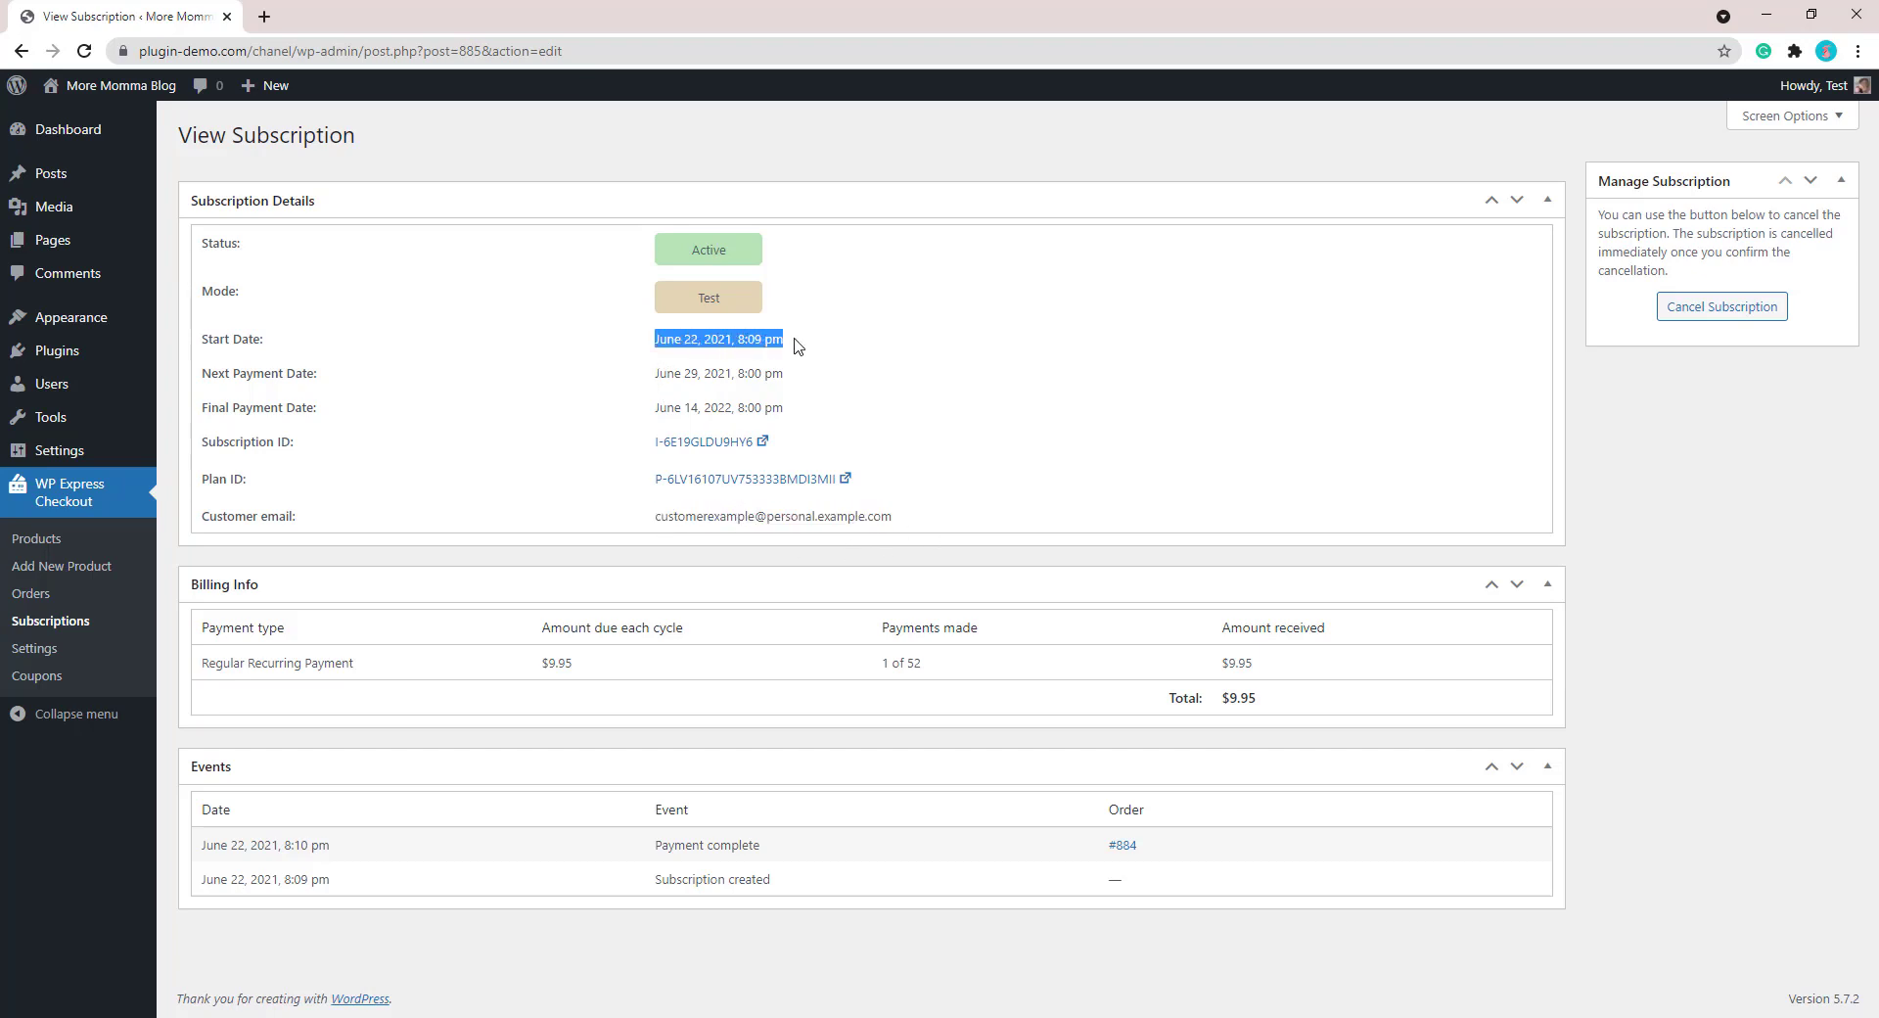
left_click_drag(641, 380, 820, 383)
left_click(809, 385)
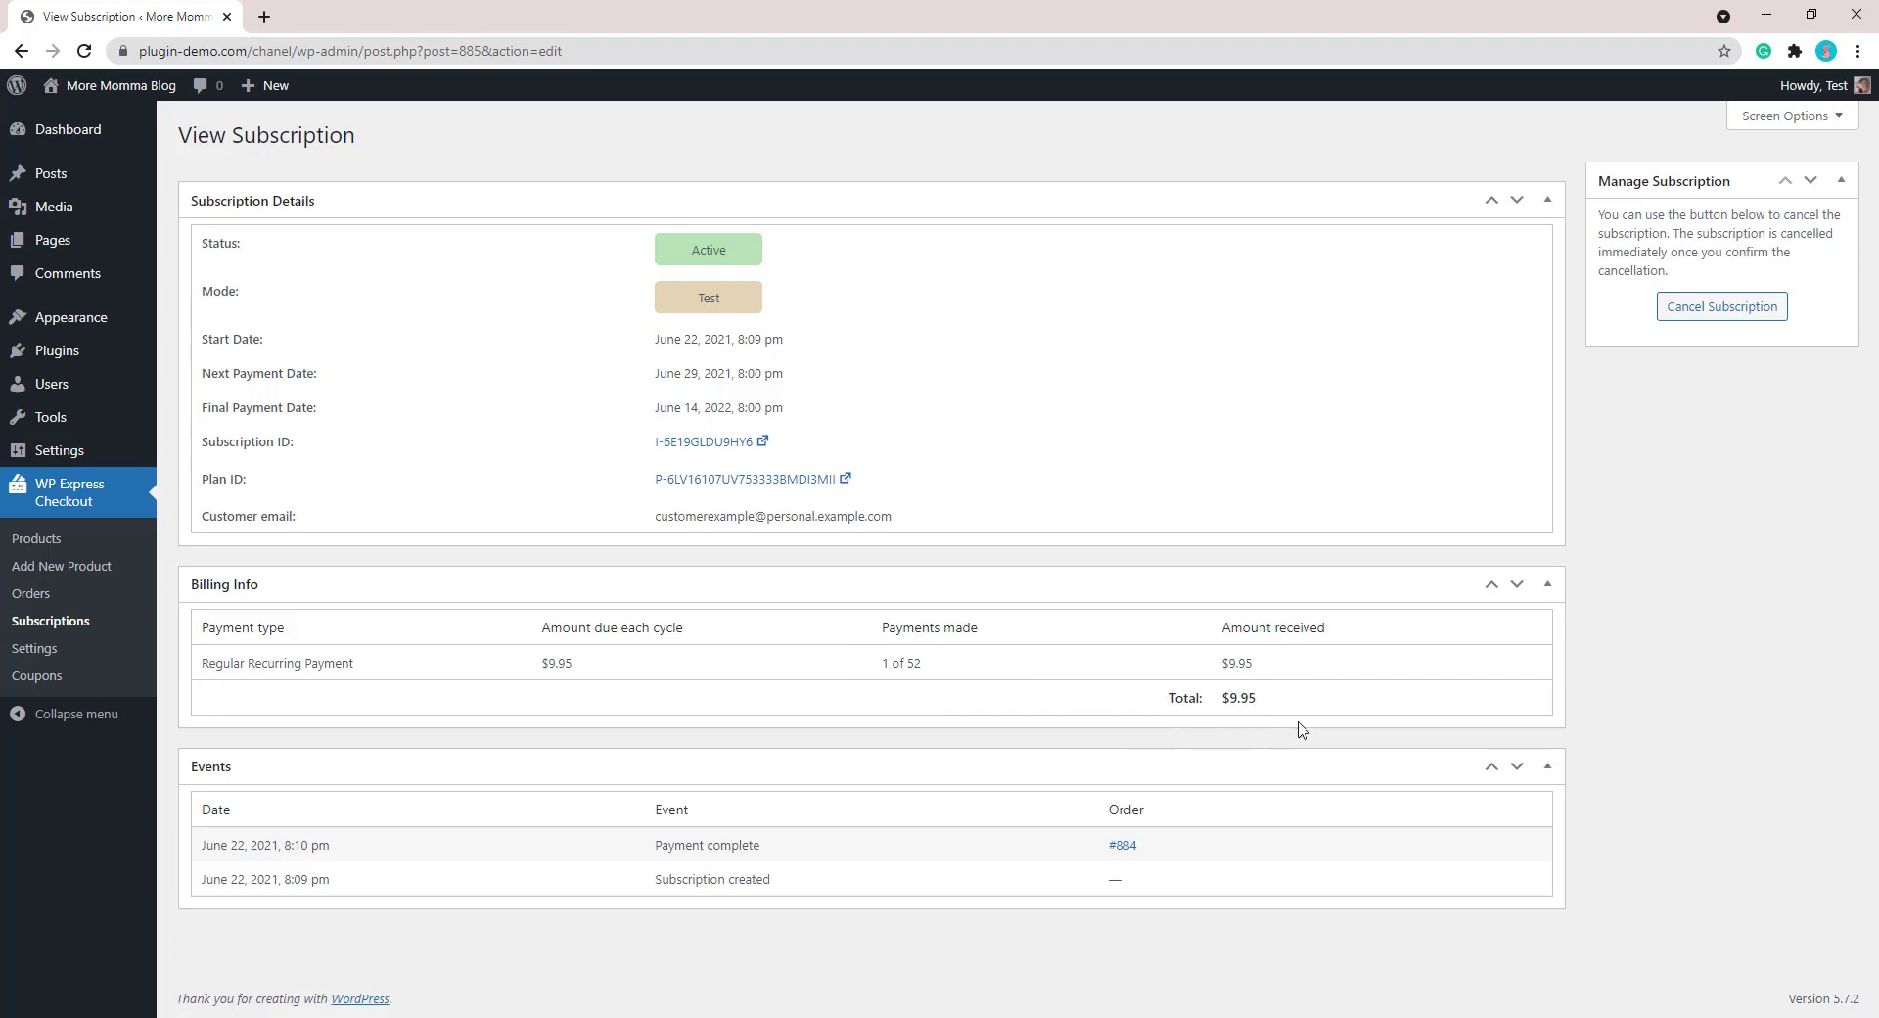
Cancel this subscription and check its status in the subscriptions list.
left_click(1711, 308)
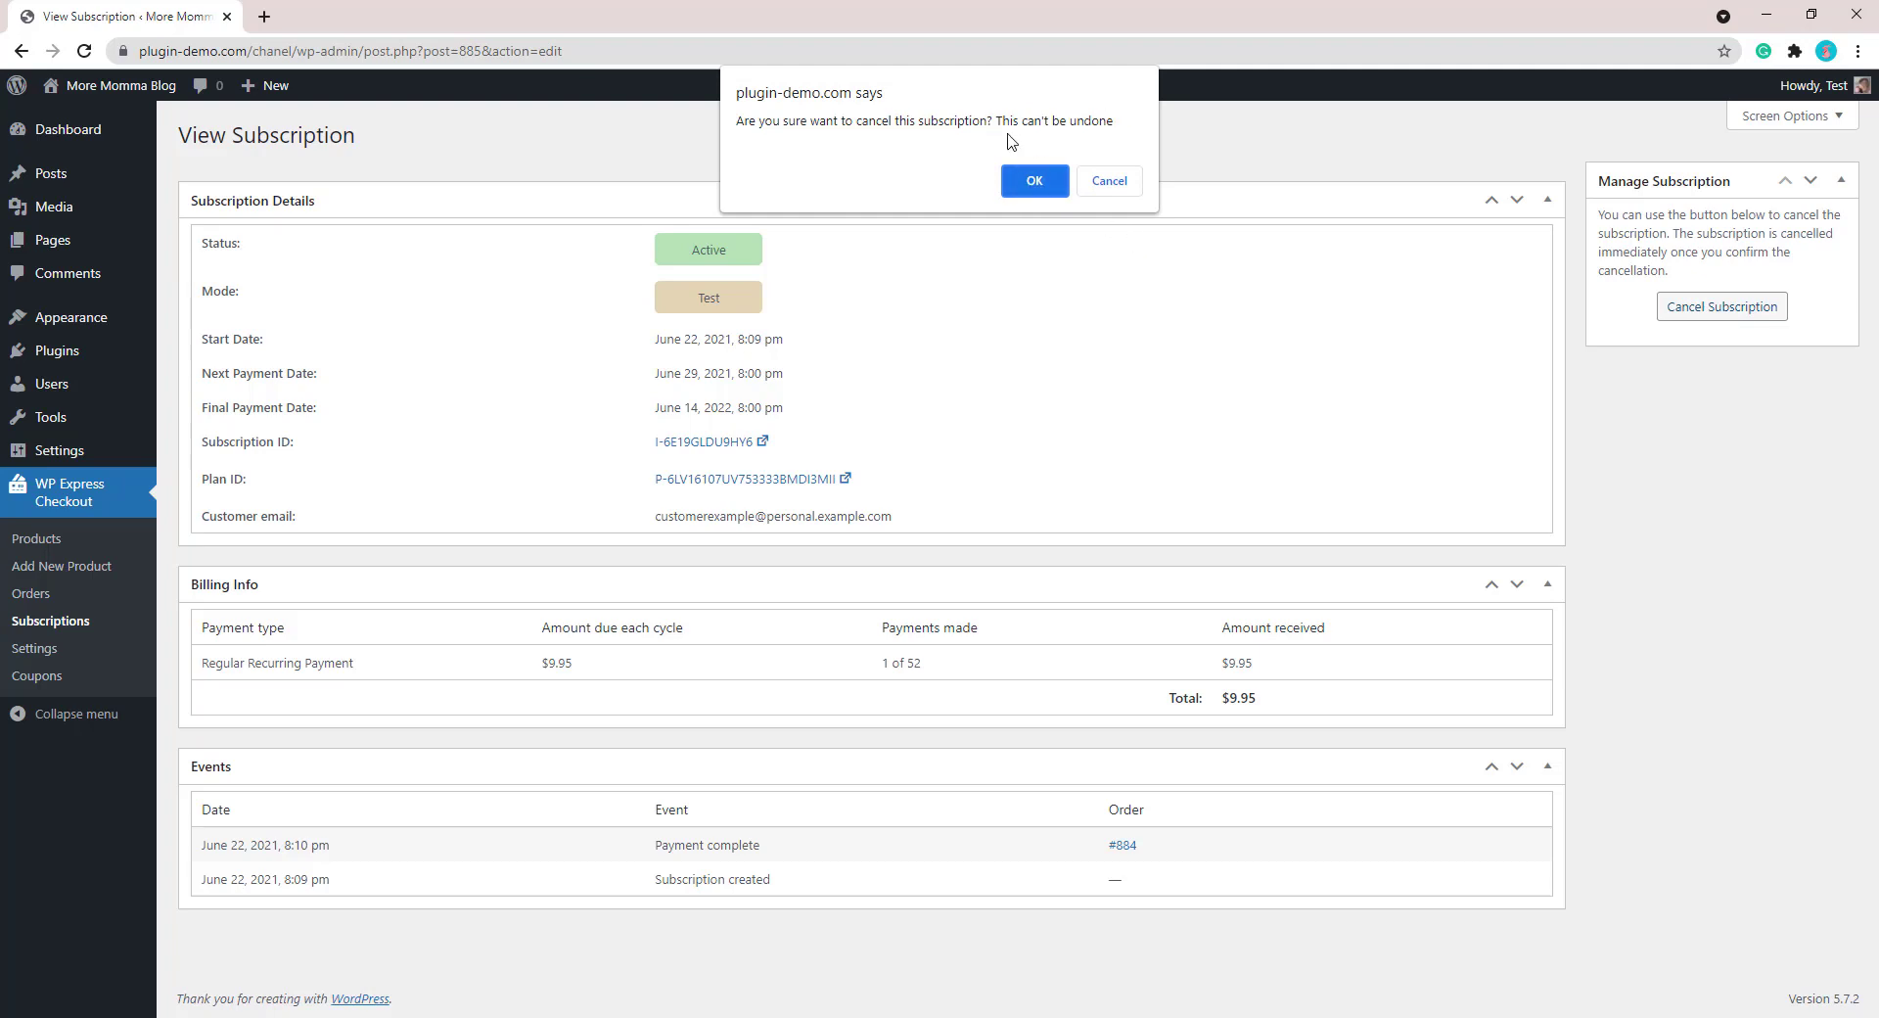
left_click(1031, 182)
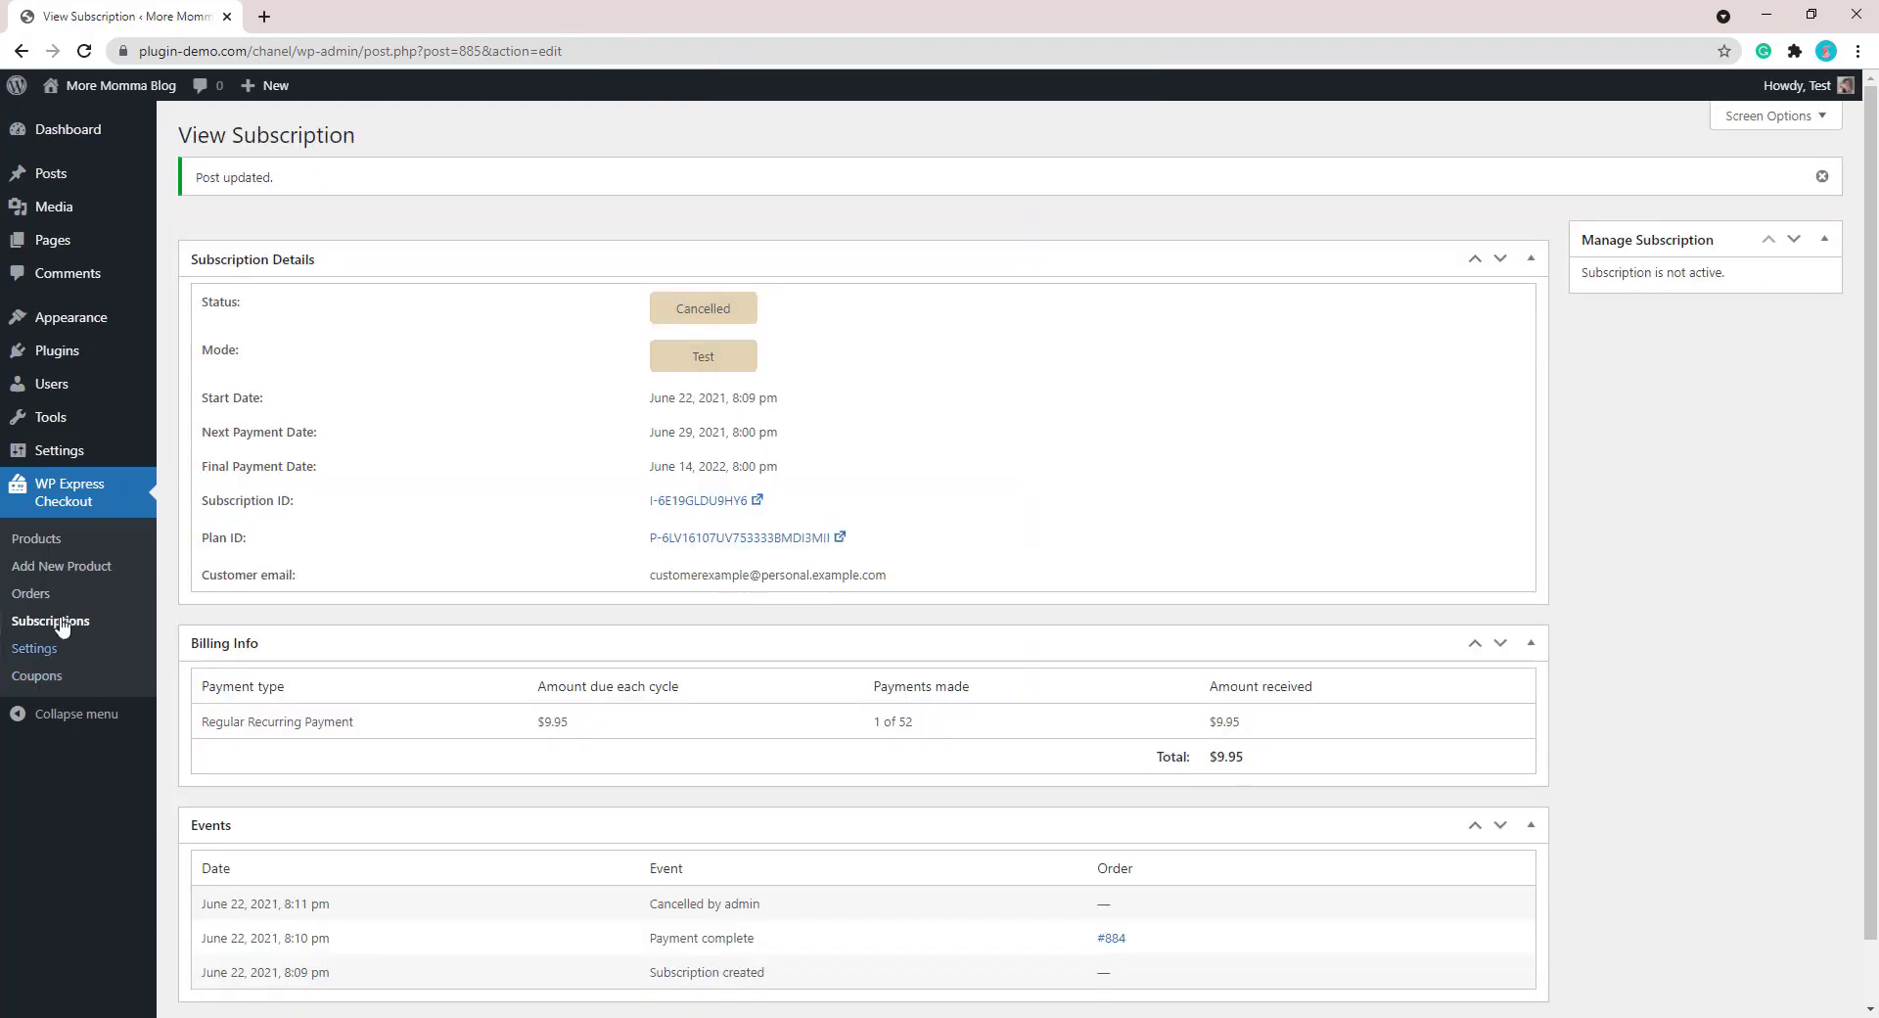
left_click(60, 624)
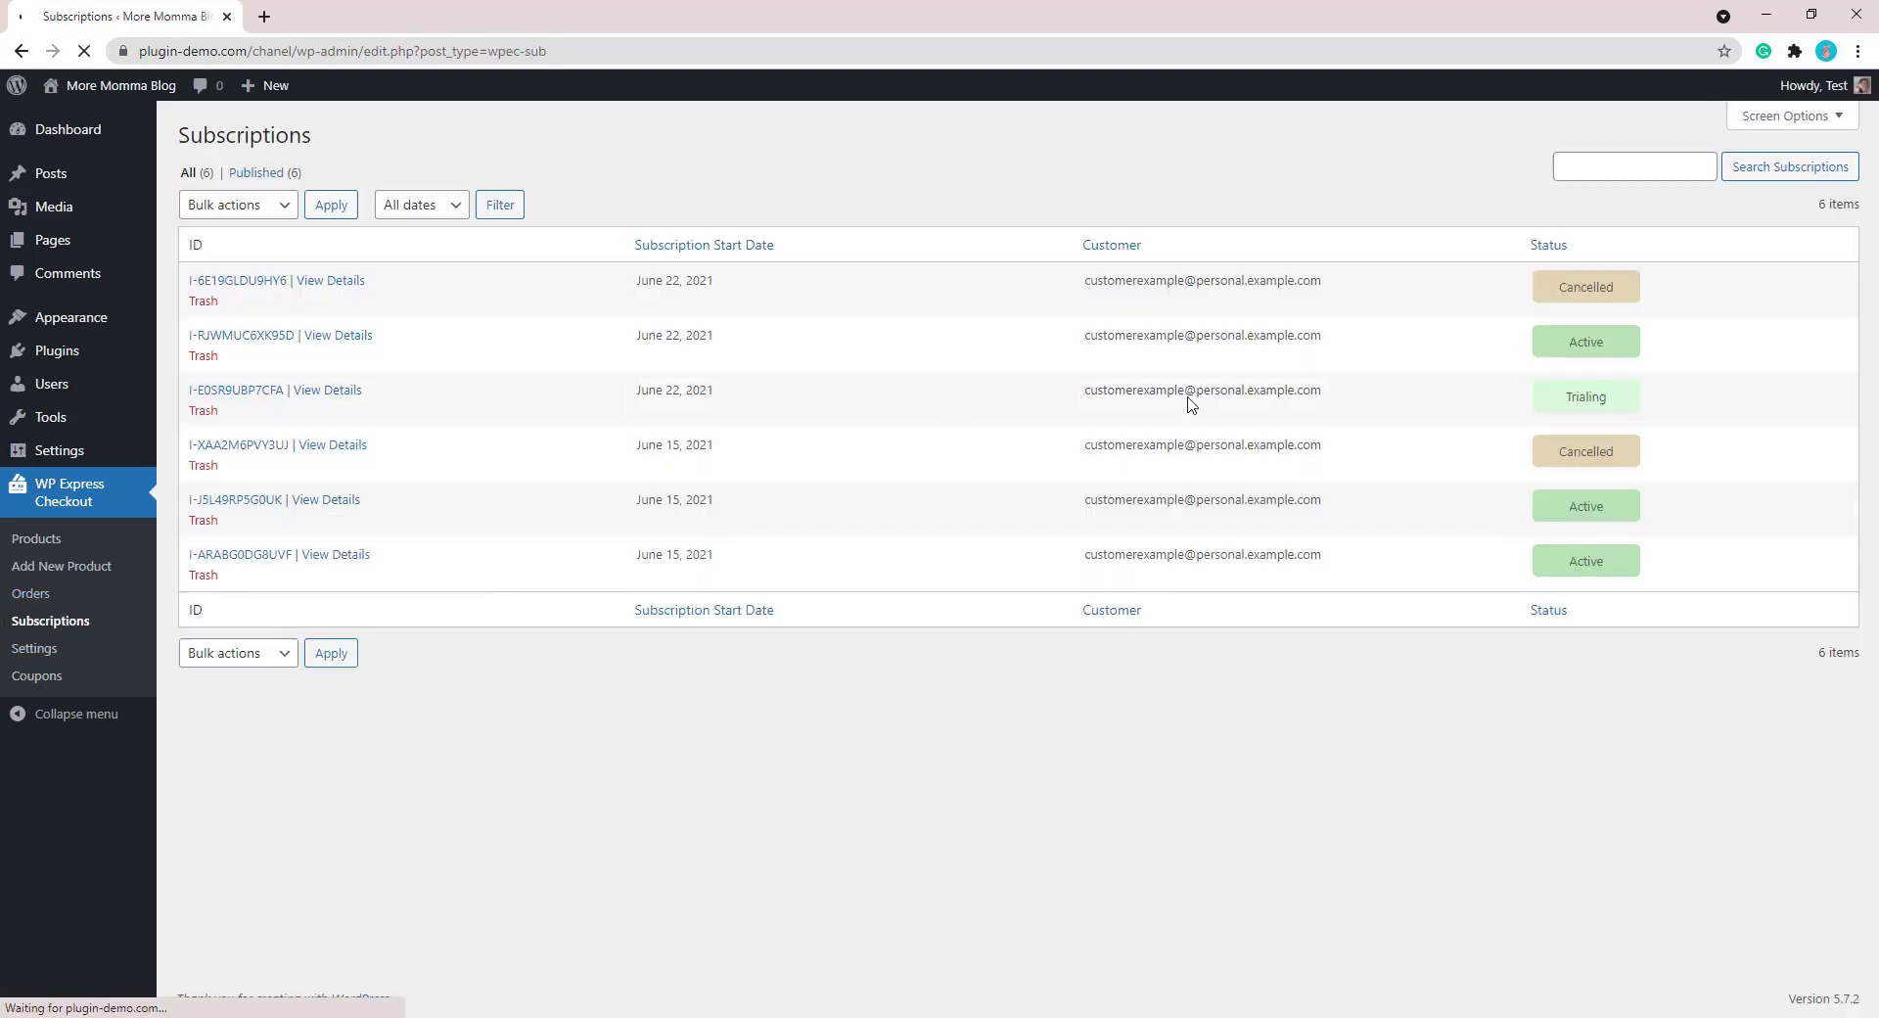